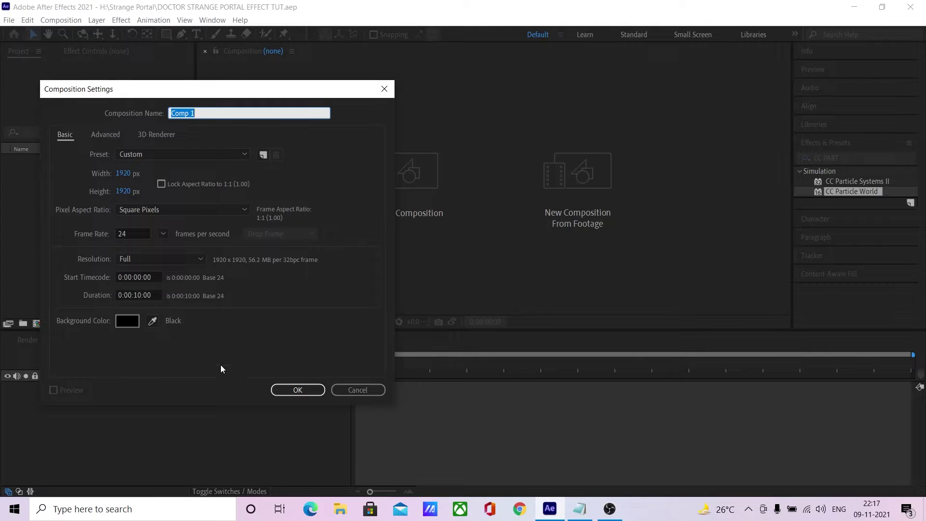
Step: Confirm the 1920×1920, 24 fps, 10-second Comp 1 with a black background
{"action": "left_click", "coordinate": [286, 389]}
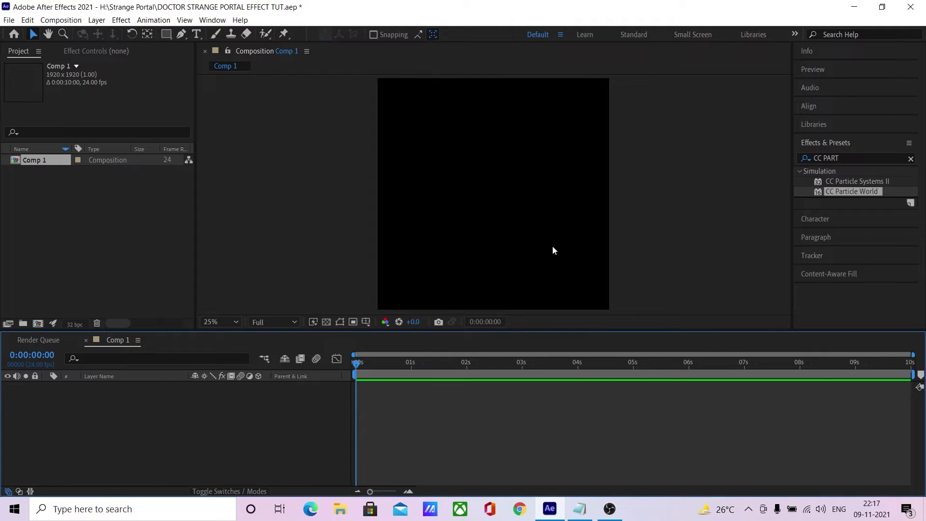
Step: Add a null object named PARENT NULL and make it a 3D layer
{"action": "right_click", "coordinate": [128, 435]}
{"action": "mouse_move", "coordinate": [211, 310]}
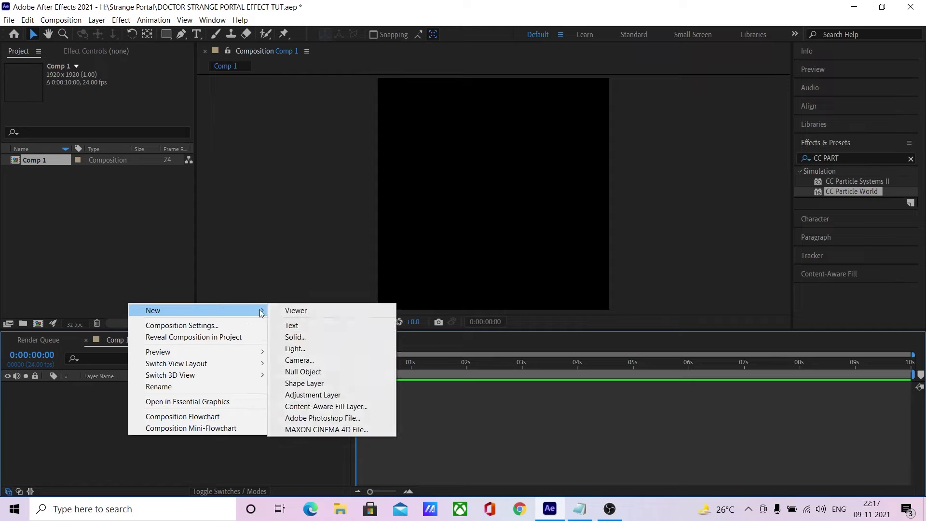
{"action": "left_click", "coordinate": [296, 371]}
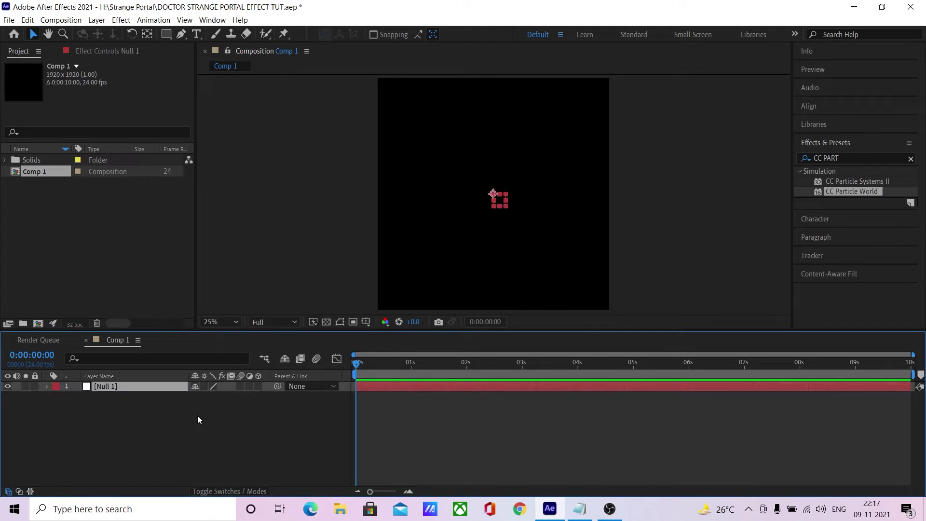
{"action": "key", "text": "Return"}
{"action": "type", "text": "PARENT NULL"}
{"action": "key", "text": "Return"}
{"action": "left_click", "coordinate": [258, 386]}
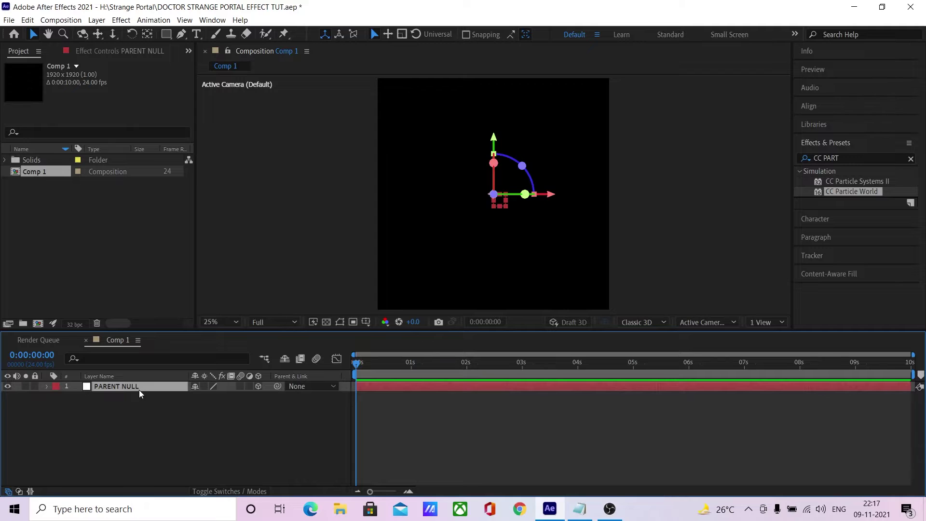
Step: Duplicate it as TARGET NULL, parent it to PARENT NULL, and set its Y position to -400
{"action": "key", "text": "ctrl+d"}
{"action": "key", "text": "Return"}
{"action": "type", "text": "TARGET NU"}
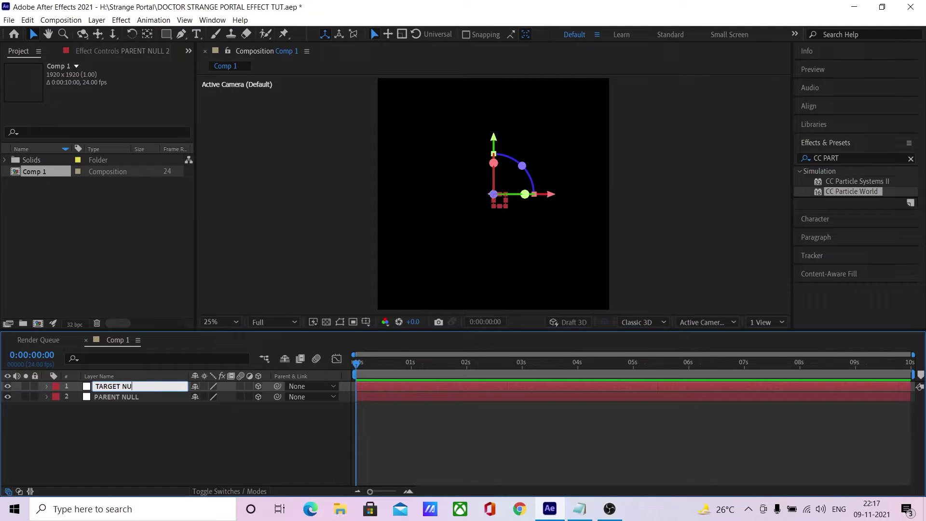
{"action": "type", "text": "LL"}
{"action": "key", "text": "Return"}
{"action": "left_click_drag", "start_coordinate": [277, 386], "coordinate": [142, 396]}
{"action": "key", "text": "p"}
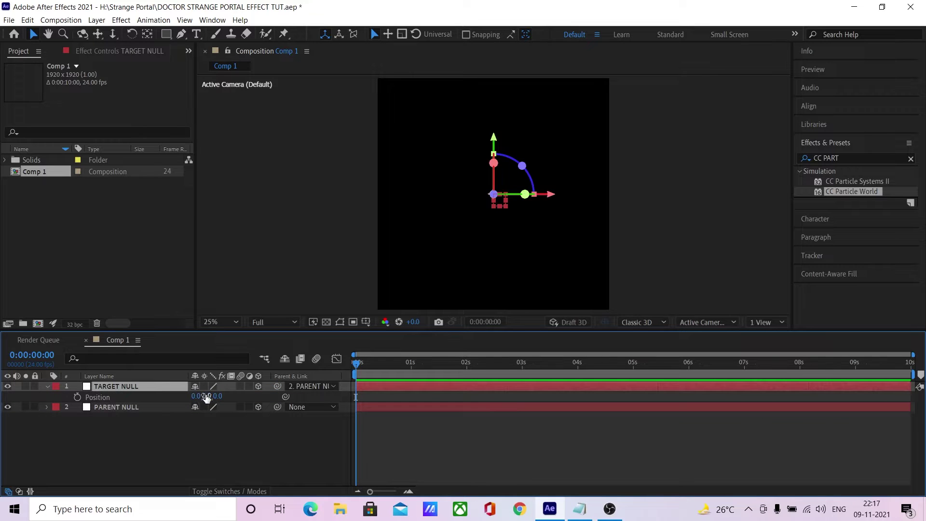
{"action": "left_click_drag", "start_coordinate": [206, 395], "coordinate": [39, 388]}
{"action": "left_click", "coordinate": [207, 396]}
{"action": "type", "text": "-400"}
{"action": "key", "text": "Return"}
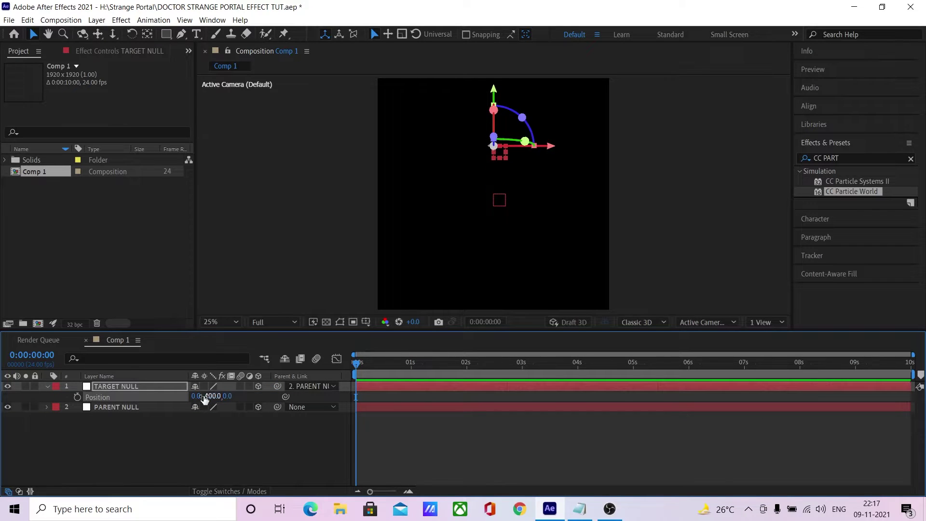
{"action": "left_click", "coordinate": [46, 387]}
Step: Drive PARENT NULL's Z Rotation with the expression time*600 and scrub to check the spin
{"action": "left_click", "coordinate": [140, 398]}
{"action": "key", "text": "r"}
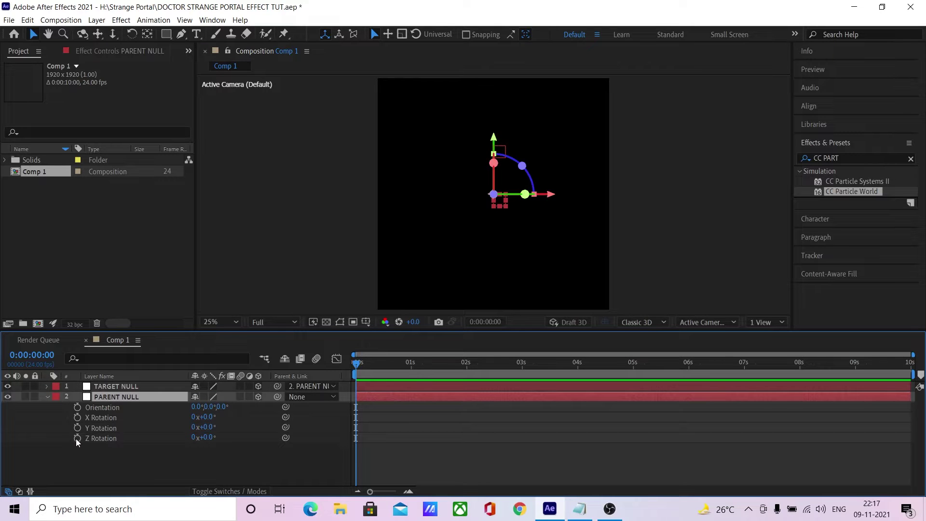
{"action": "left_click", "coordinate": [76, 438], "text": "alt"}
{"action": "type", "text": "time"}
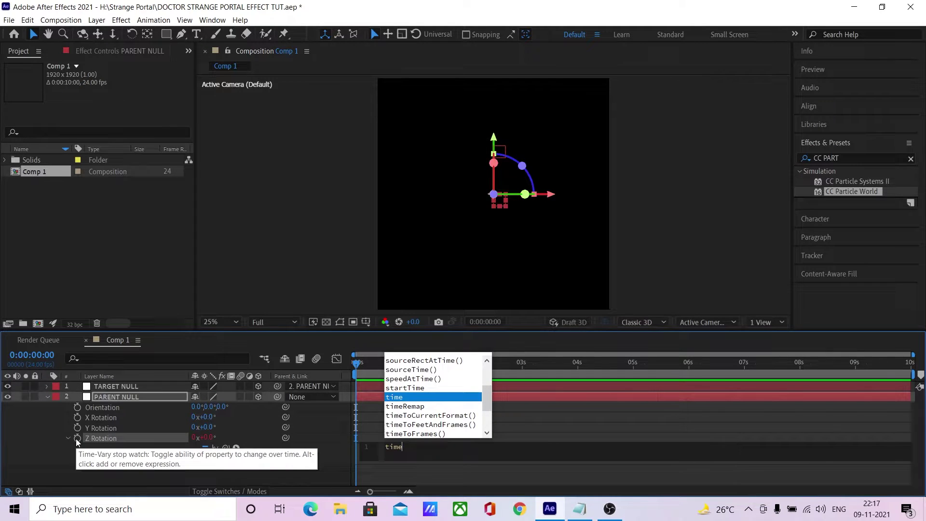
{"action": "type", "text": "*600;"}
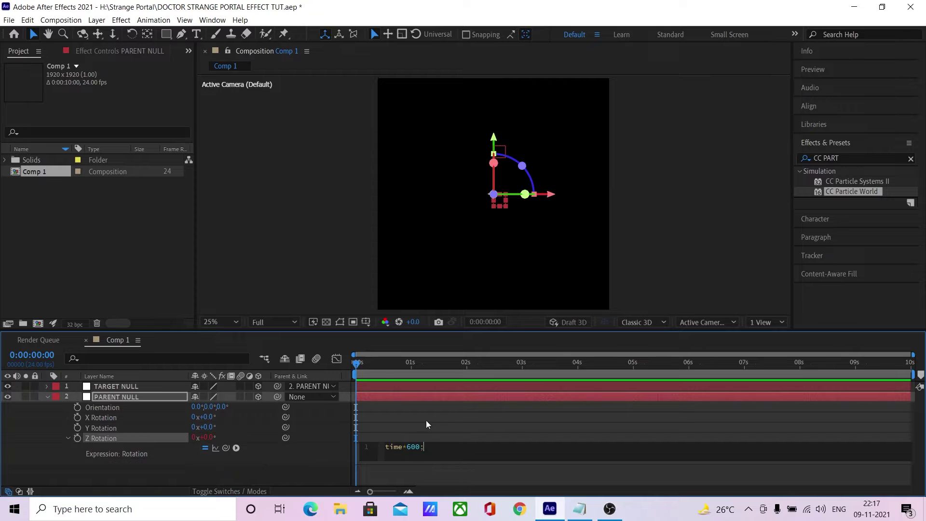
{"action": "left_click_drag", "start_coordinate": [375, 369], "coordinate": [132, 379]}
{"action": "key", "text": "."}
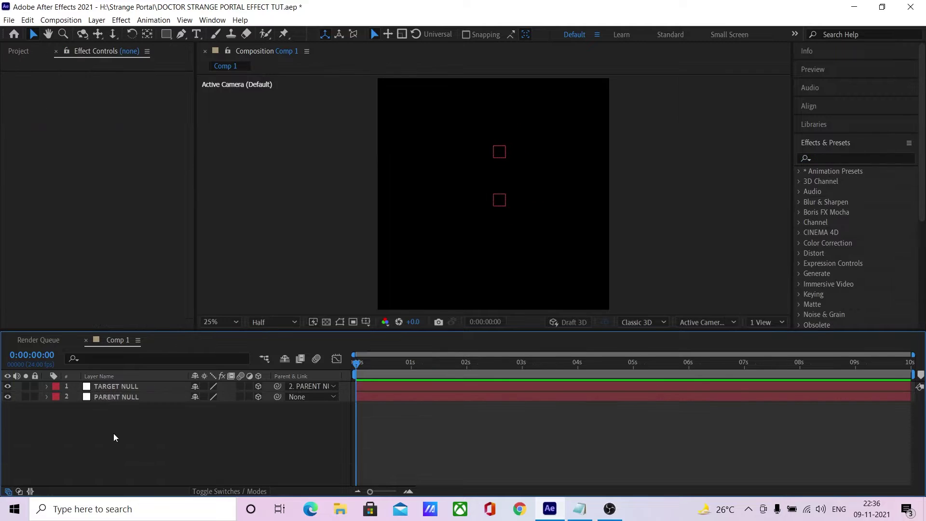
Step: Create a new solid layer named PARTICLE
{"action": "right_click", "coordinate": [114, 433]}
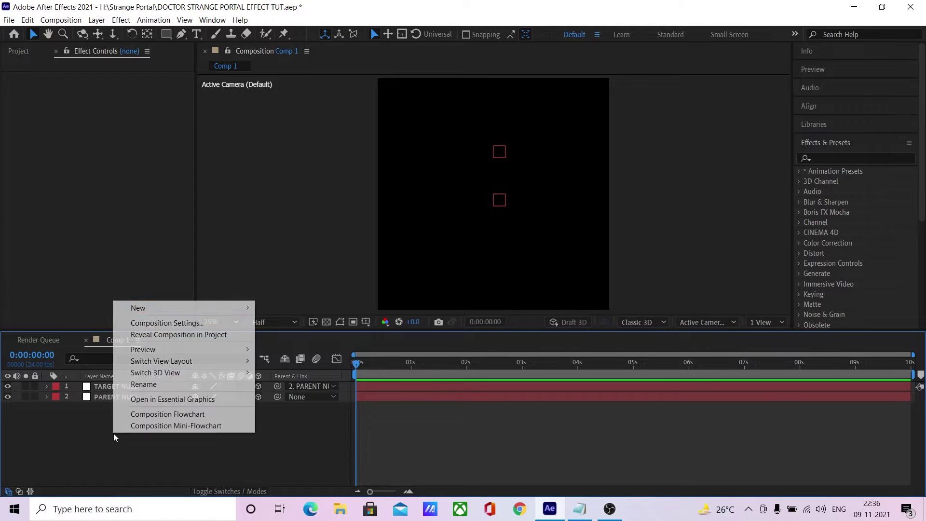
{"action": "mouse_move", "coordinate": [152, 307]}
{"action": "left_click", "coordinate": [284, 335]}
{"action": "type", "text": "PARTICLE"}
{"action": "key", "text": "Return"}
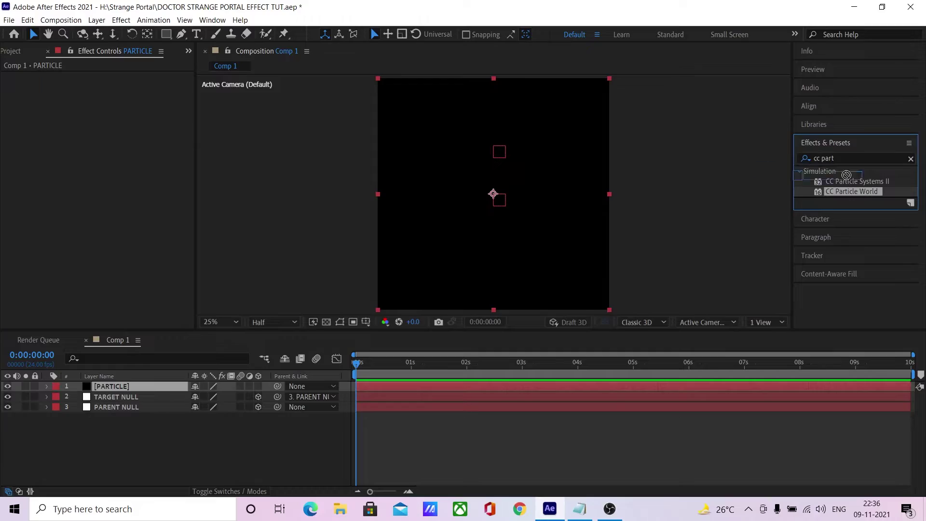
Step: Apply CC Particle World to PARTICLE, preview it, and start an expression on Producer Position X
{"action": "left_click_drag", "start_coordinate": [878, 187], "coordinate": [140, 384]}
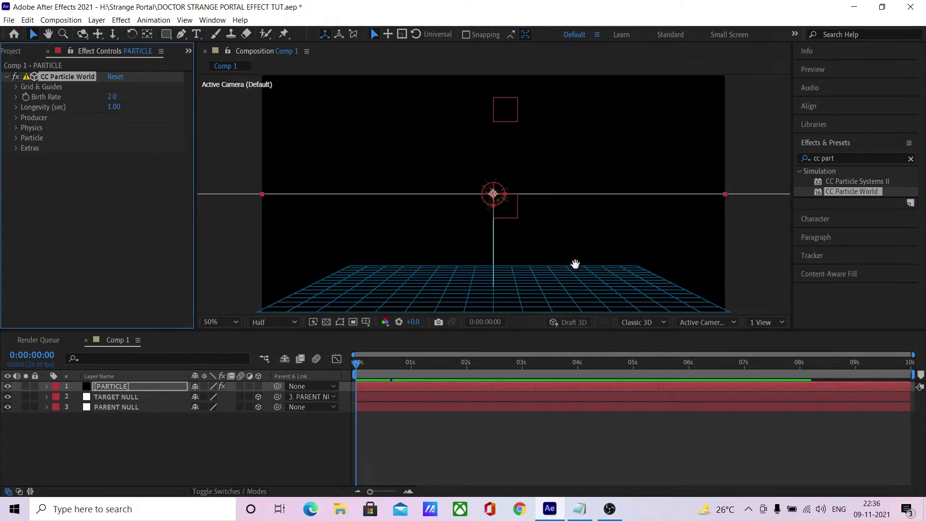
{"action": "key", "text": "space"}
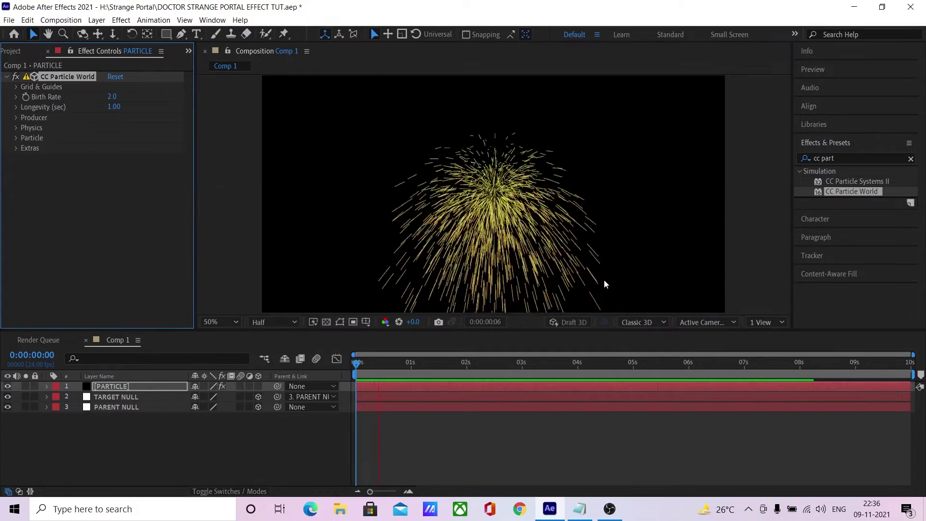
{"action": "key", "text": "space"}
{"action": "left_click", "coordinate": [16, 117]}
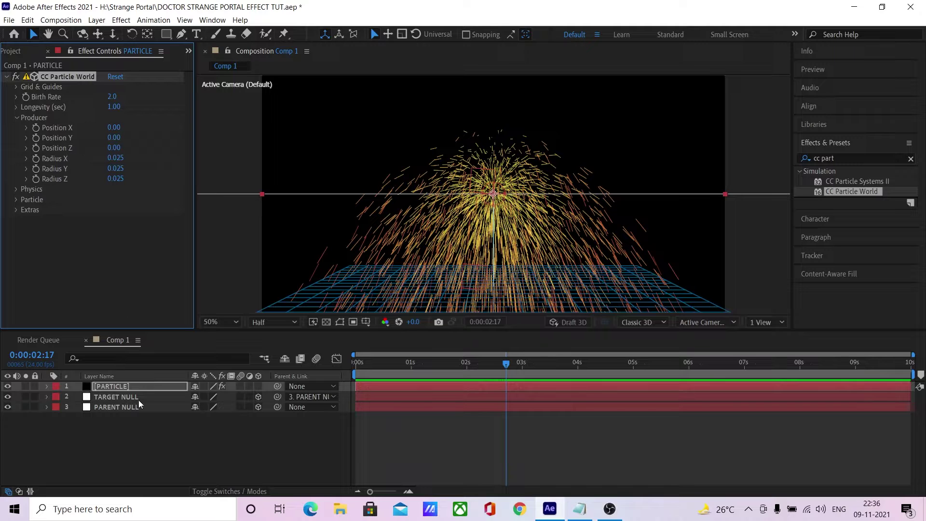
{"action": "left_click", "coordinate": [39, 127], "text": "alt"}
{"action": "left_click", "coordinate": [576, 507]}
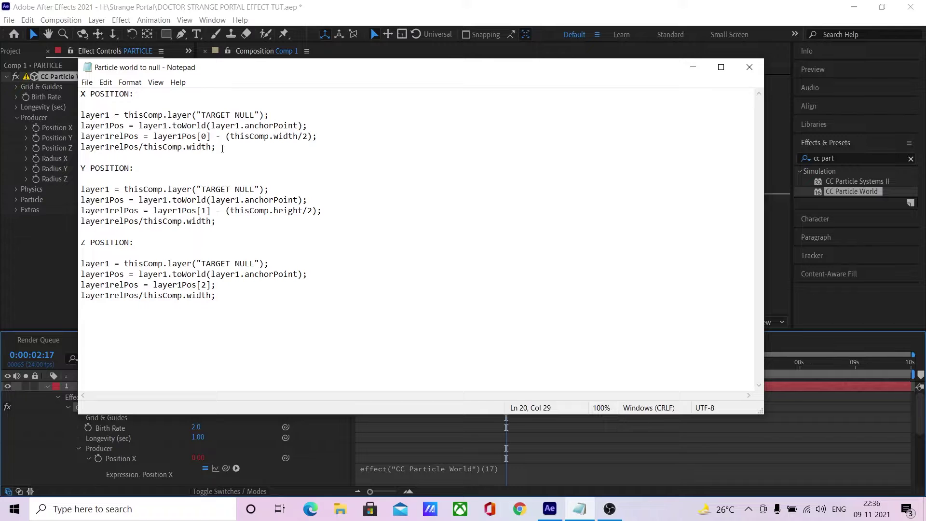
Step: Paste the X POSITION code from Notepad into the Producer Position X expression
{"action": "left_click_drag", "start_coordinate": [223, 148], "coordinate": [81, 114]}
{"action": "left_click", "coordinate": [693, 68]}
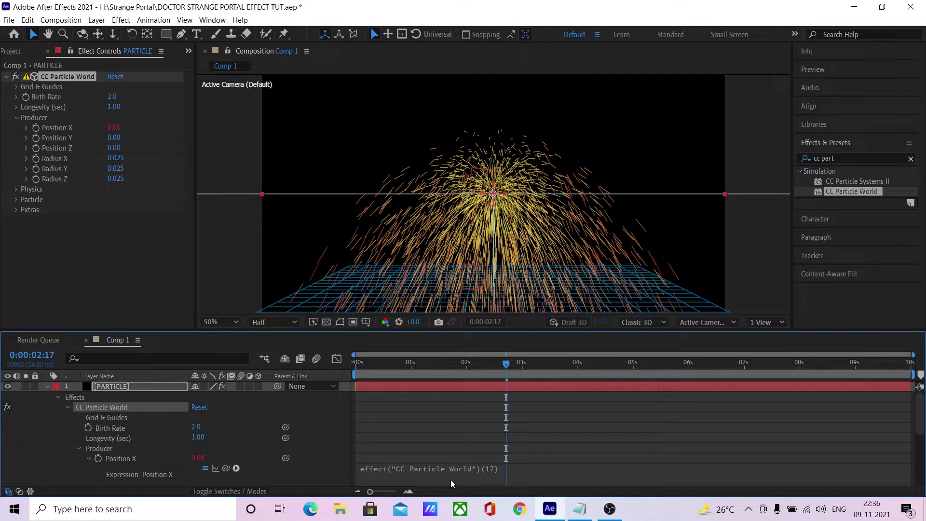
{"action": "left_click", "coordinate": [452, 469]}
{"action": "key", "text": "ctrl+v"}
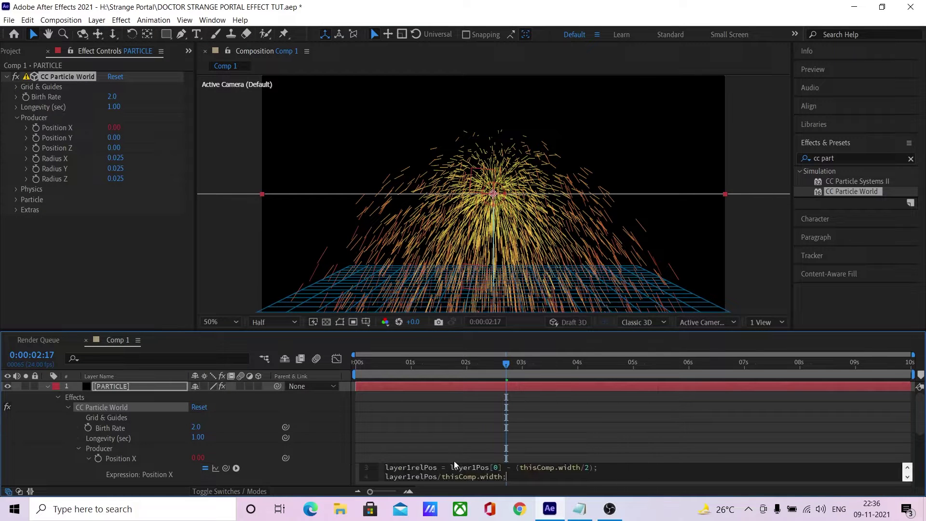
{"action": "left_click", "coordinate": [453, 458]}
{"action": "scroll", "coordinate": [456, 409], "scroll_direction": "down", "scroll_amount": 1}
{"action": "scroll", "coordinate": [457, 413], "scroll_direction": "down", "scroll_amount": 1}
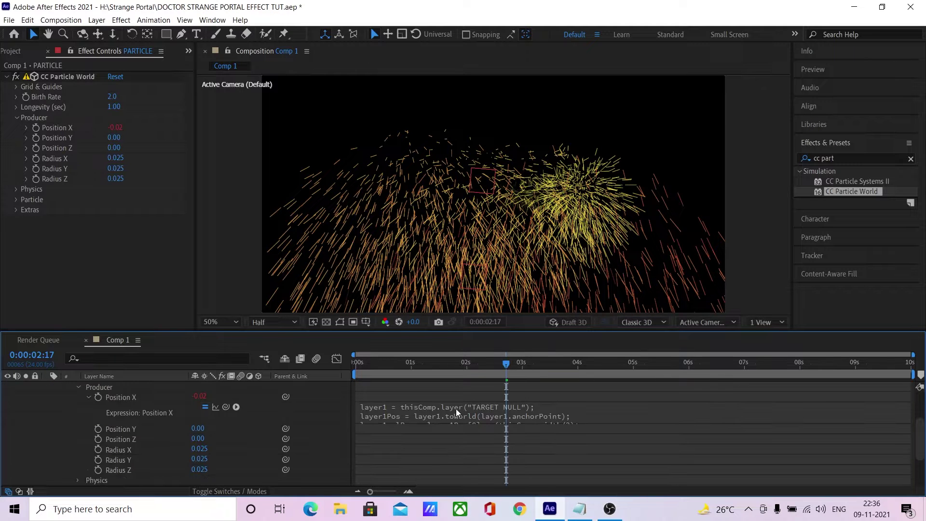
Step: Give Producer Position Y the copied Y POSITION expression from Notepad
{"action": "left_click", "coordinate": [98, 429], "text": "alt"}
{"action": "left_click", "coordinate": [579, 509]}
{"action": "left_click_drag", "start_coordinate": [216, 221], "coordinate": [62, 194]}
{"action": "key", "text": "ctrl+c"}
{"action": "left_click", "coordinate": [693, 67]}
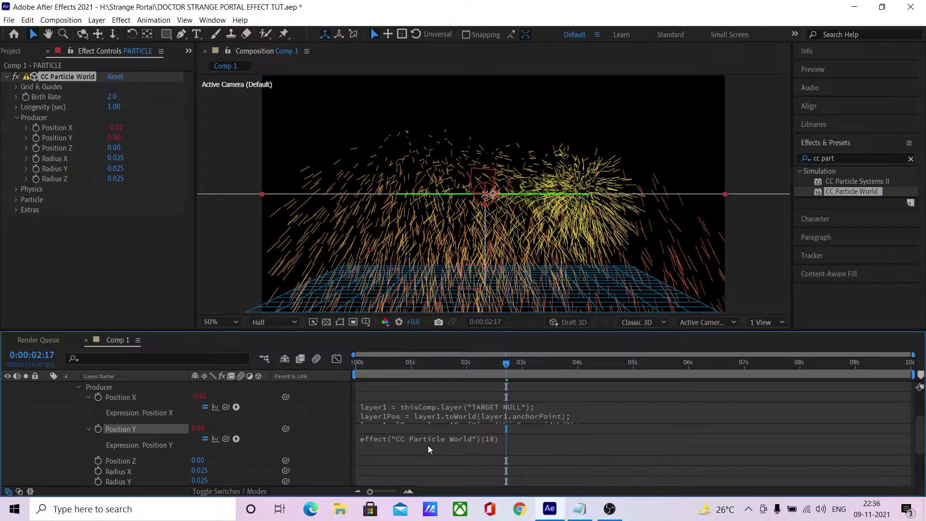
{"action": "left_click", "coordinate": [428, 438]}
{"action": "key", "text": "ctrl+v"}
{"action": "left_click", "coordinate": [598, 400]}
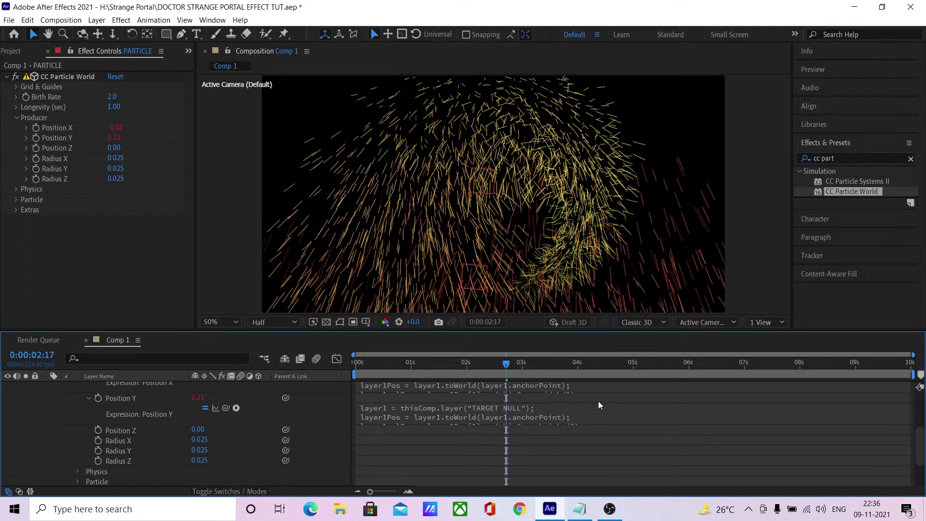
Step: Give Producer Position Z the copied Z POSITION expression from Notepad
{"action": "left_click", "coordinate": [98, 431], "text": "alt"}
{"action": "left_click", "coordinate": [579, 508]}
{"action": "left_click_drag", "start_coordinate": [216, 296], "coordinate": [68, 261]}
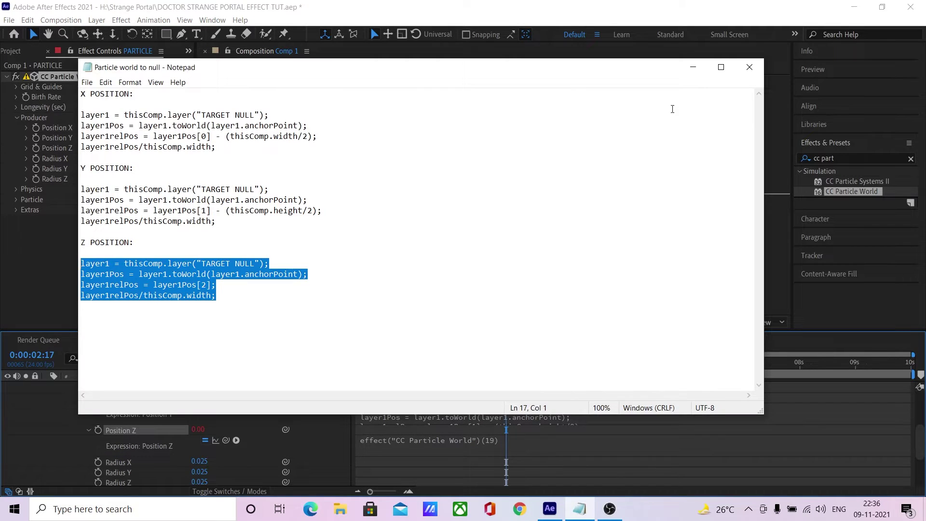
{"action": "key", "text": "ctrl+c"}
{"action": "left_click", "coordinate": [693, 67]}
{"action": "left_click", "coordinate": [393, 440]}
{"action": "key", "text": "ctrl+v"}
{"action": "left_click", "coordinate": [392, 430]}
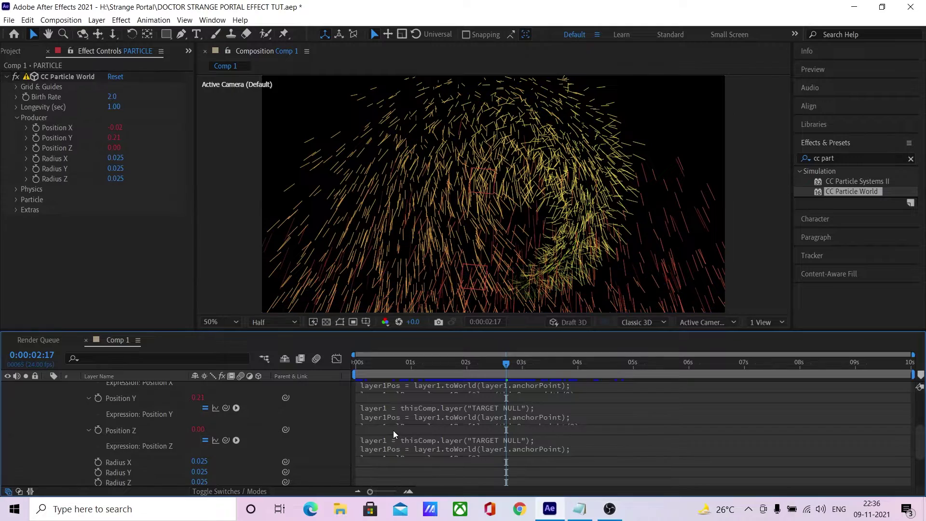
{"action": "scroll", "coordinate": [262, 421], "scroll_direction": "up", "scroll_amount": 5}
{"action": "left_click", "coordinate": [47, 387]}
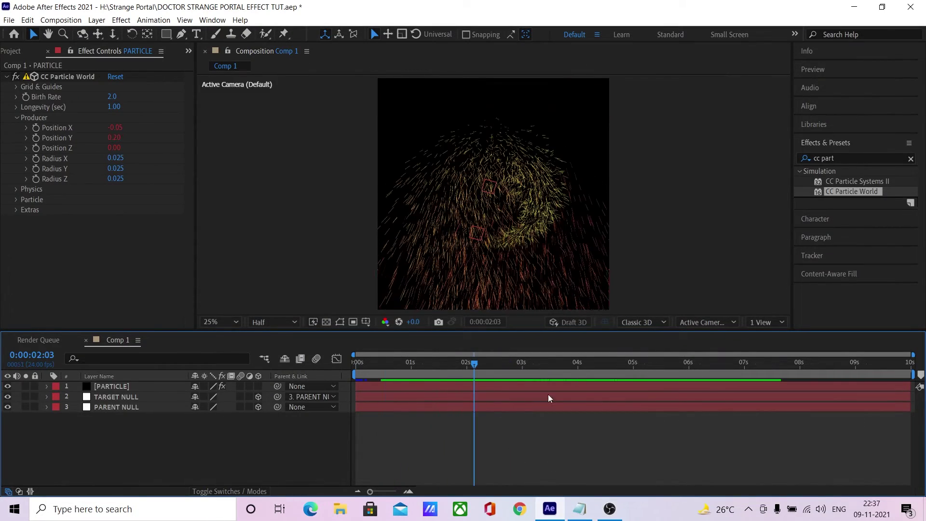
Step: Set the producer Radius X and Radius Y to 0 and preview the orbiting particles
{"action": "scroll", "coordinate": [490, 185], "scroll_direction": "up", "scroll_amount": 2}
{"action": "left_click", "coordinate": [116, 158]}
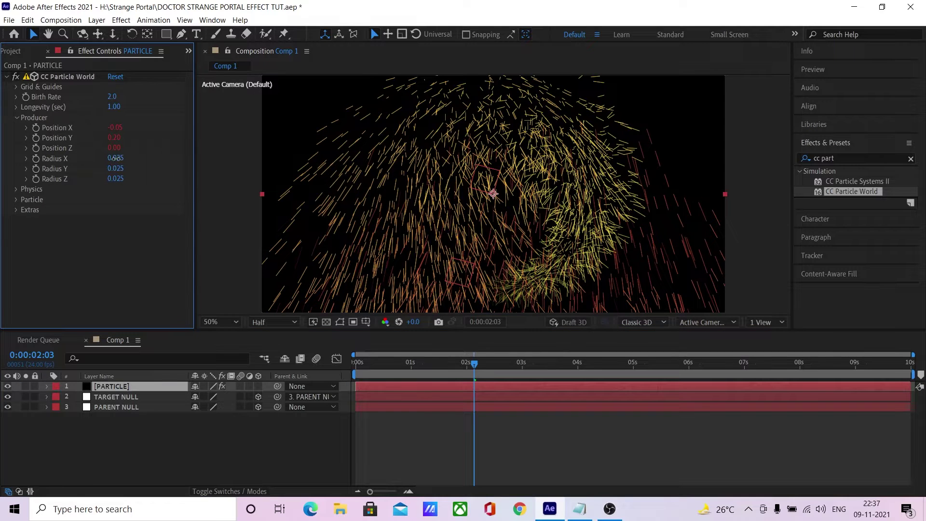
{"action": "type", "text": "0"}
{"action": "key", "text": "Return"}
{"action": "left_click", "coordinate": [114, 169]}
{"action": "type", "text": "00"}
{"action": "key", "text": "Return"}
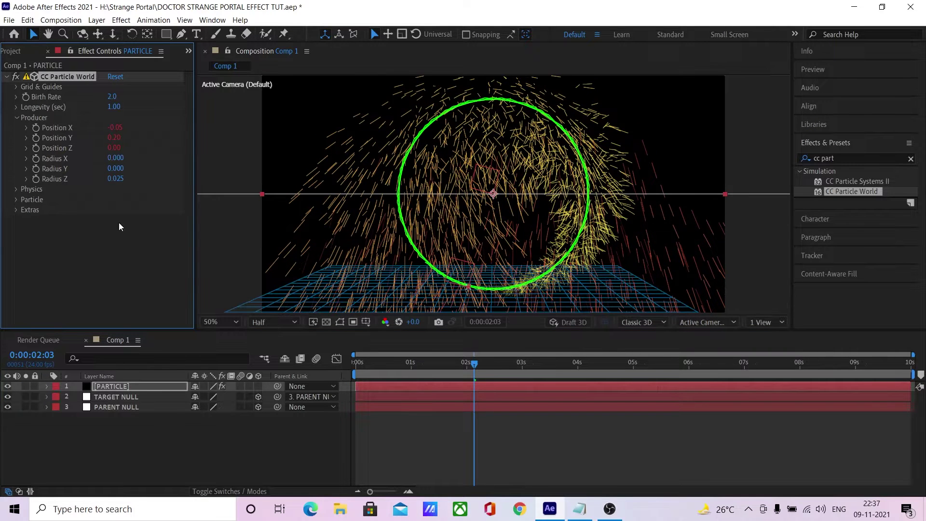
{"action": "left_click", "coordinate": [121, 261]}
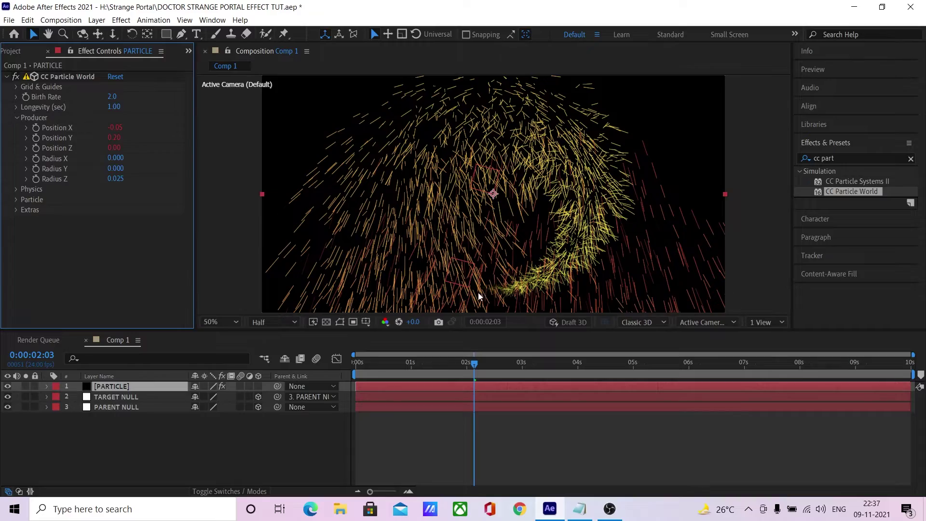
{"action": "left_click", "coordinate": [526, 447]}
{"action": "key", "text": "space"}
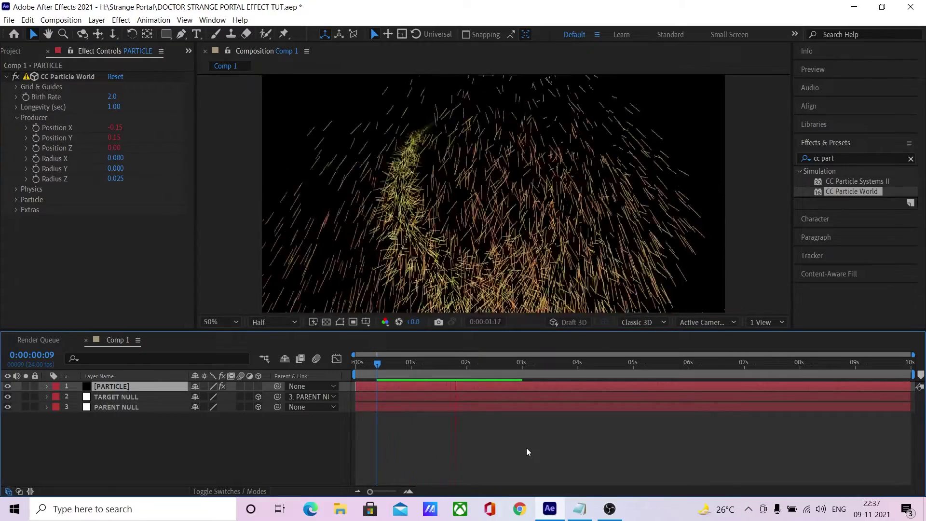
Step: Lower the Physics Velocity to 0.30 and replay the animation
{"action": "left_click", "coordinate": [17, 188]}
{"action": "left_click", "coordinate": [112, 210]}
{"action": "type", "text": "0.3"}
{"action": "key", "text": "Return"}
{"action": "left_click", "coordinate": [586, 452]}
{"action": "key", "text": "space"}
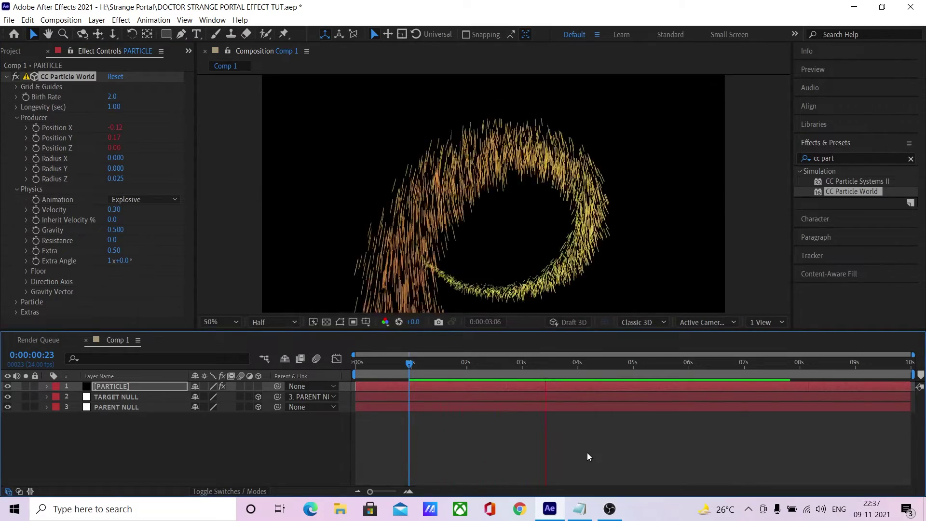
Step: Set the particle Gravity to 0.200 and preview the result
{"action": "key", "text": "space"}
{"action": "left_click", "coordinate": [116, 230]}
{"action": "type", "text": "0.2"}
{"action": "key", "text": "Return"}
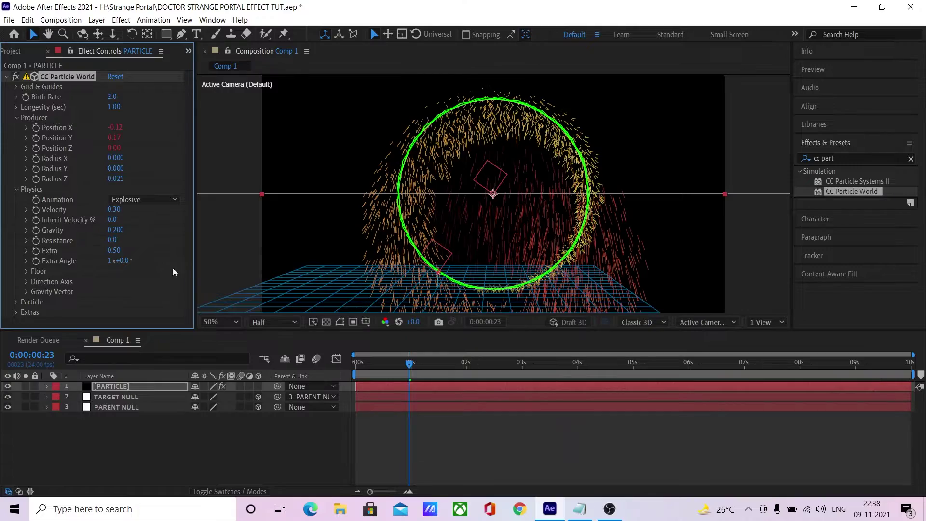
{"action": "left_click", "coordinate": [411, 373]}
{"action": "key", "text": "space"}
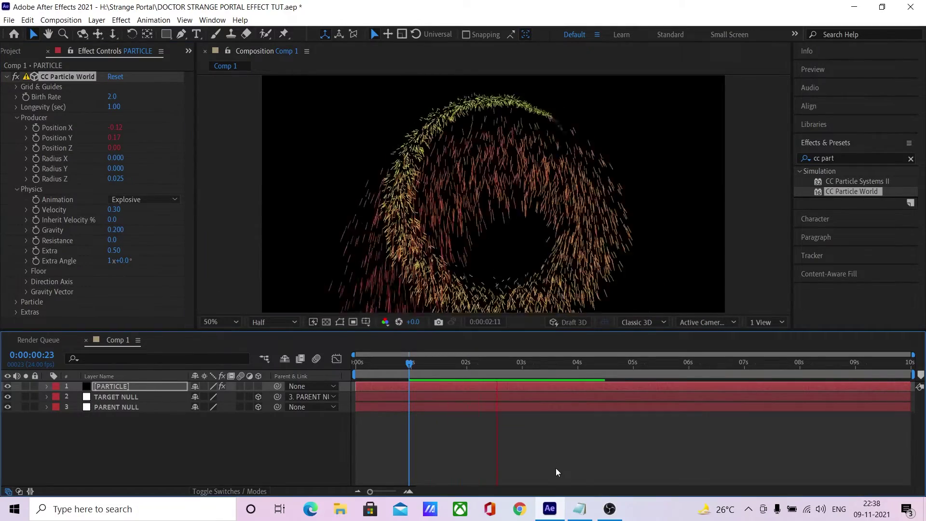
{"action": "key", "text": "space"}
Step: Raise Inherit Velocity % to 20 and preview the trailing sparks
{"action": "left_click", "coordinate": [114, 220]}
{"action": "type", "text": "20"}
{"action": "key", "text": "Return"}
{"action": "left_click", "coordinate": [408, 366]}
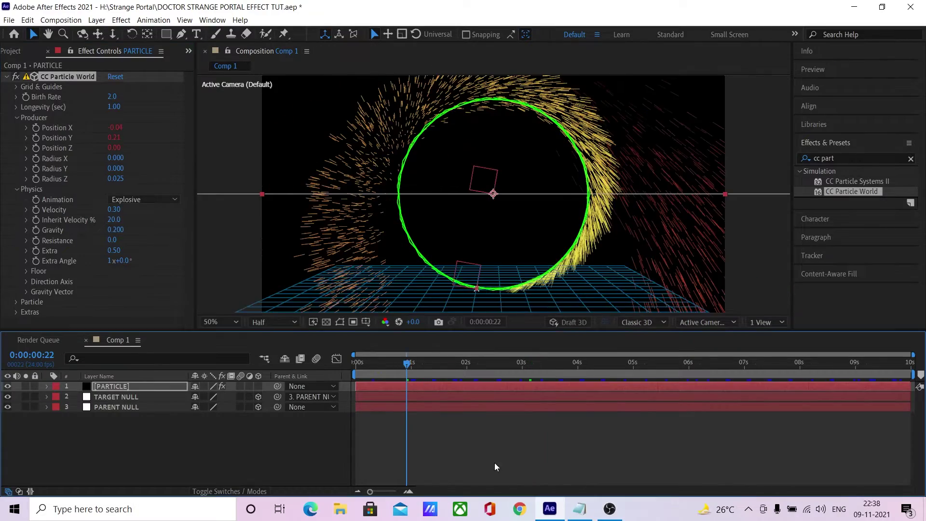
{"action": "key", "text": "space"}
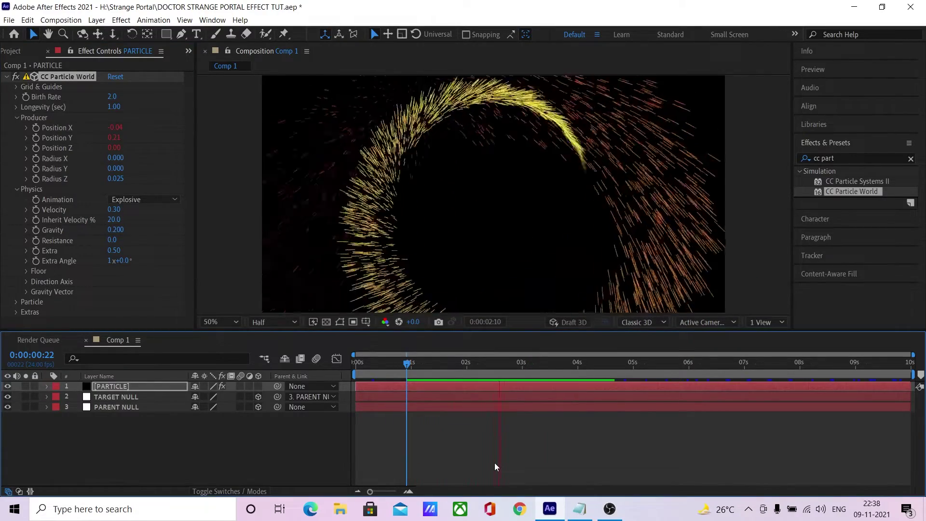
{"action": "key", "text": "space"}
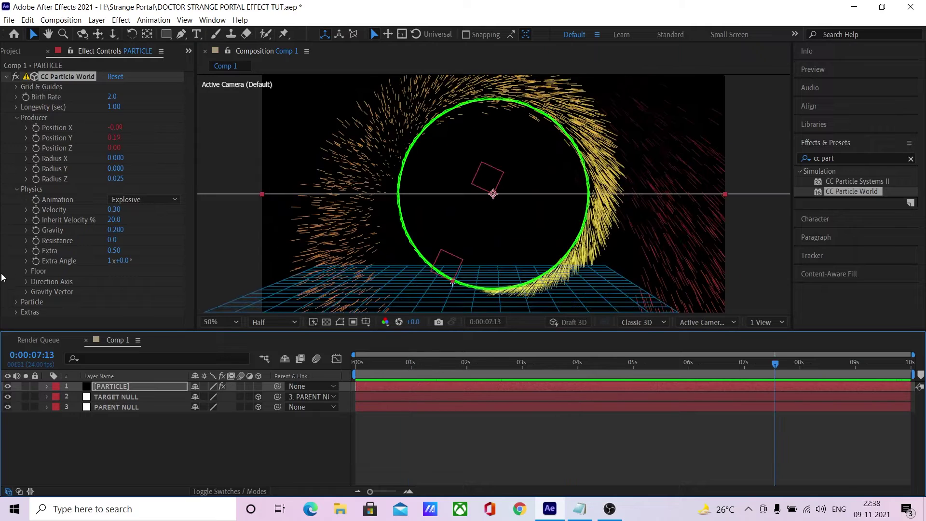
{"action": "left_click", "coordinate": [24, 271]}
{"action": "scroll", "coordinate": [20, 271], "scroll_direction": "down", "scroll_amount": 1}
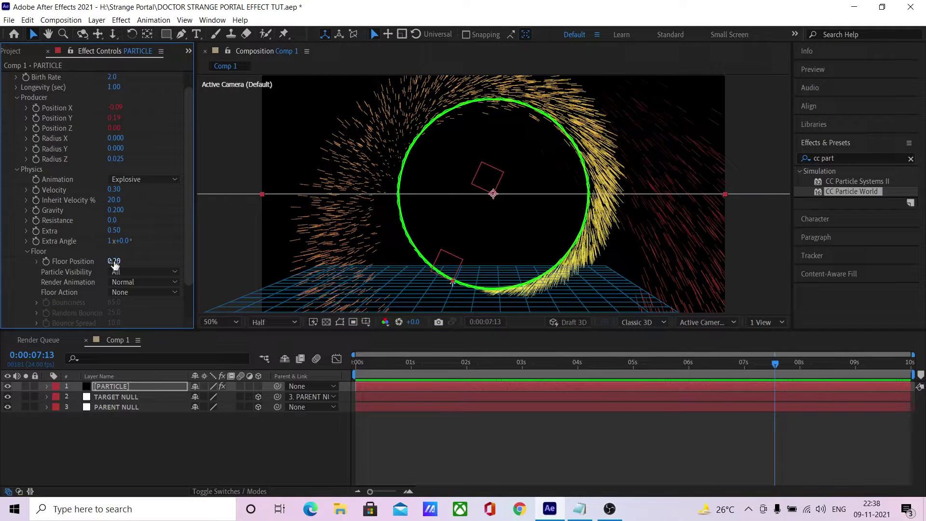
Step: Set the Floor Action to Bounce and preview it
{"action": "left_click", "coordinate": [133, 293]}
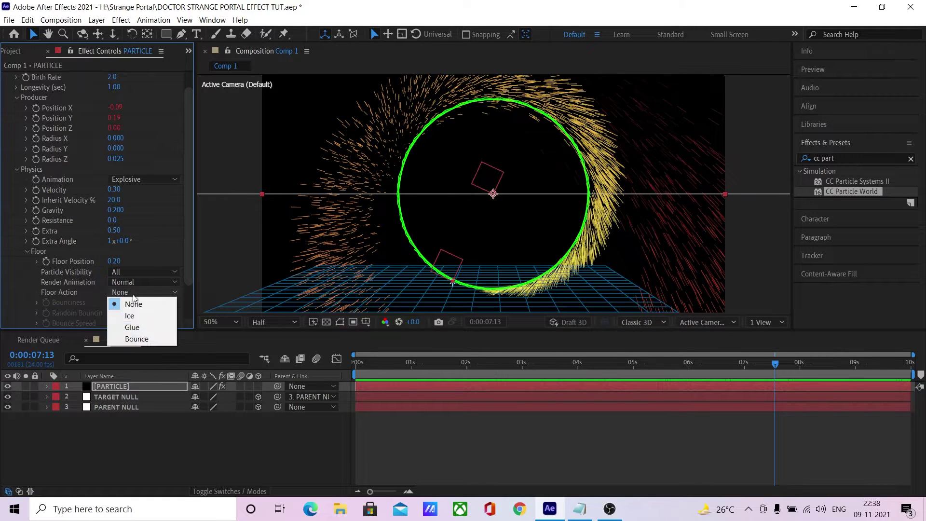
{"action": "left_click", "coordinate": [136, 339]}
{"action": "left_click", "coordinate": [389, 365]}
{"action": "key", "text": "space"}
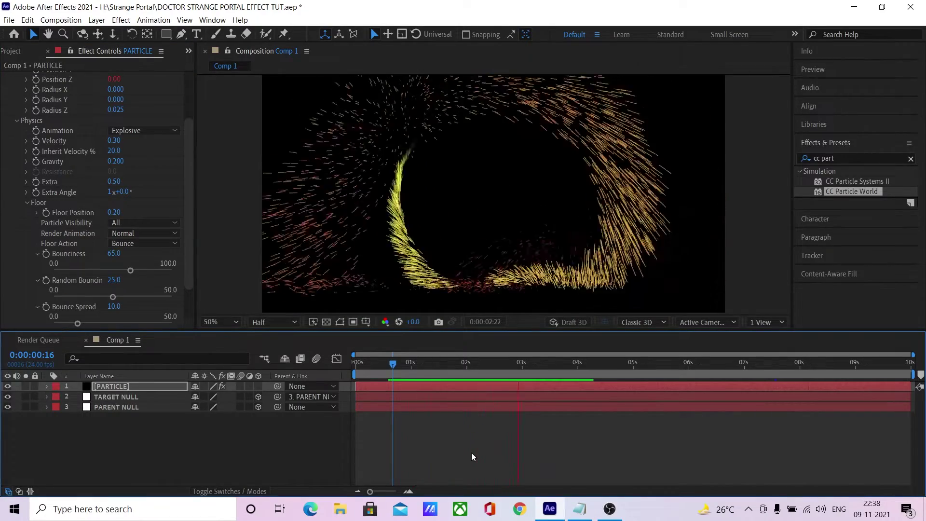
{"action": "key", "text": "space"}
Step: Lower Bounciness to 25 and replay from about one second
{"action": "left_click", "coordinate": [113, 253]}
{"action": "type", "text": "25"}
{"action": "key", "text": "Return"}
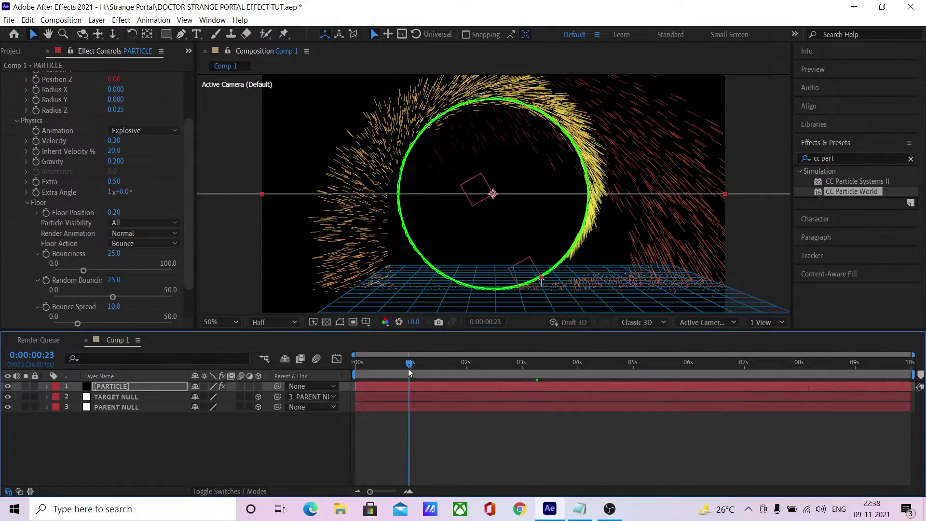
{"action": "left_click", "coordinate": [408, 369]}
{"action": "key", "text": "space"}
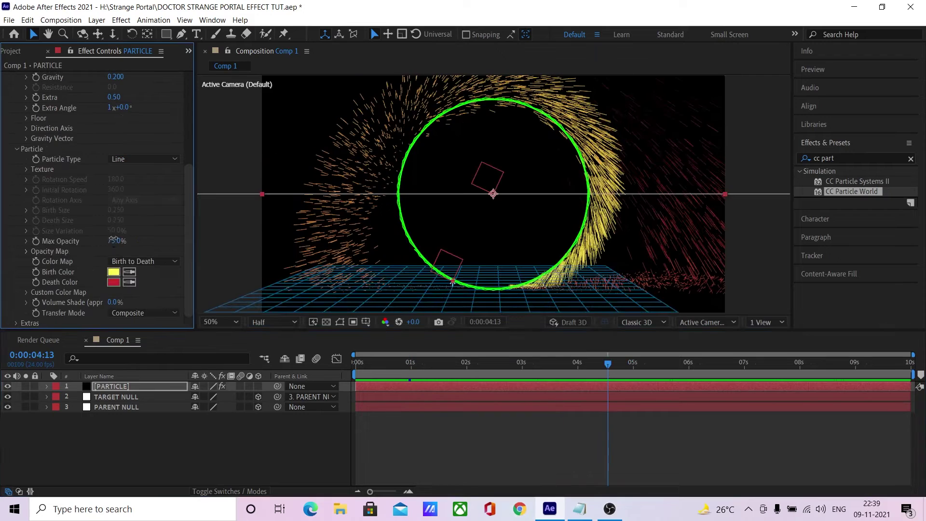
Step: Raise Max Opacity to 100% and set both Birth and Death Color to white
{"action": "left_click_drag", "start_coordinate": [112, 239], "coordinate": [213, 238]}
{"action": "left_click", "coordinate": [113, 272]}
{"action": "left_click_drag", "start_coordinate": [177, 270], "coordinate": [178, 328]}
{"action": "left_click", "coordinate": [271, 172]}
{"action": "left_click", "coordinate": [114, 283]}
{"action": "left_click", "coordinate": [176, 323]}
{"action": "left_click", "coordinate": [270, 173]}
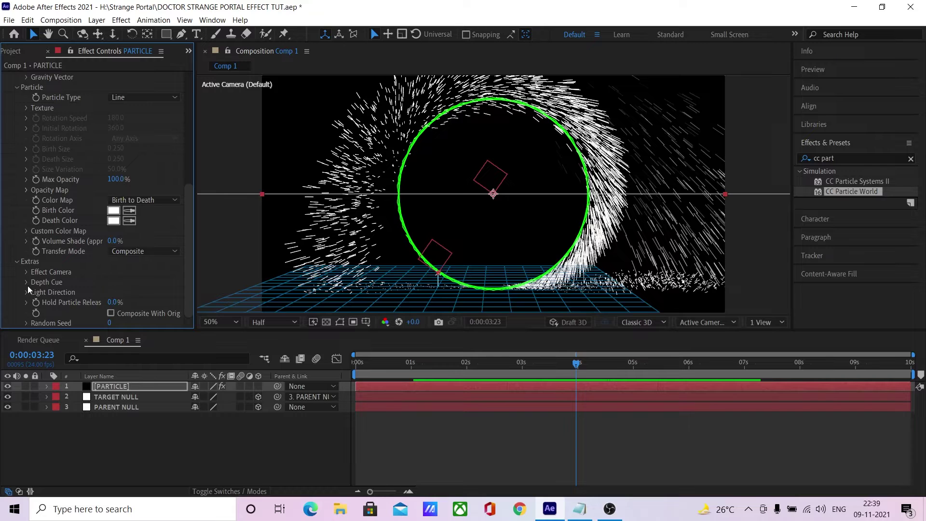
Step: Set the Depth Cue Type to Fade and preview the animation
{"action": "left_click", "coordinate": [27, 284]}
{"action": "left_click", "coordinate": [118, 292]}
{"action": "left_click", "coordinate": [135, 316]}
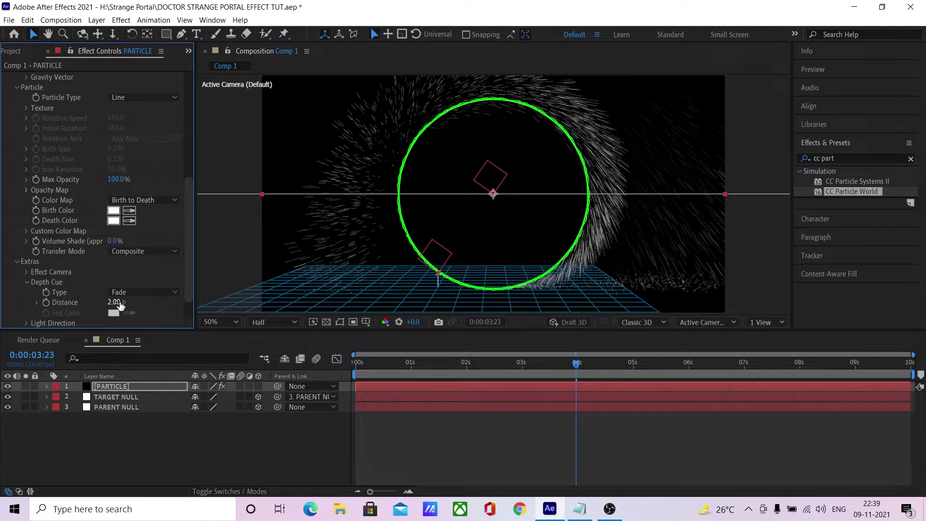
{"action": "key", "text": "space"}
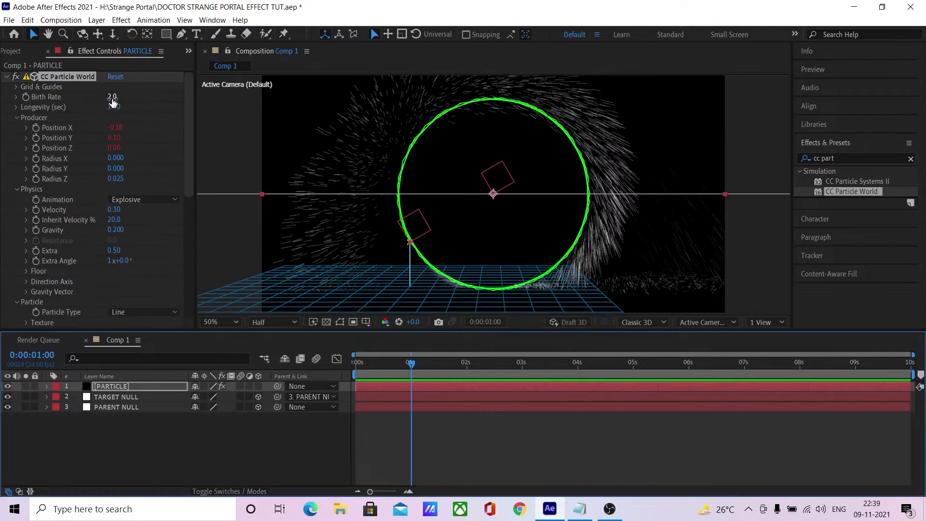
Step: Set Longevity to 0.6 seconds and Birth Rate to 0.5, then preview
{"action": "left_click", "coordinate": [118, 107]}
{"action": "type", "text": "0"}
{"action": "type", "text": ".6"}
{"action": "left_click", "coordinate": [112, 96]}
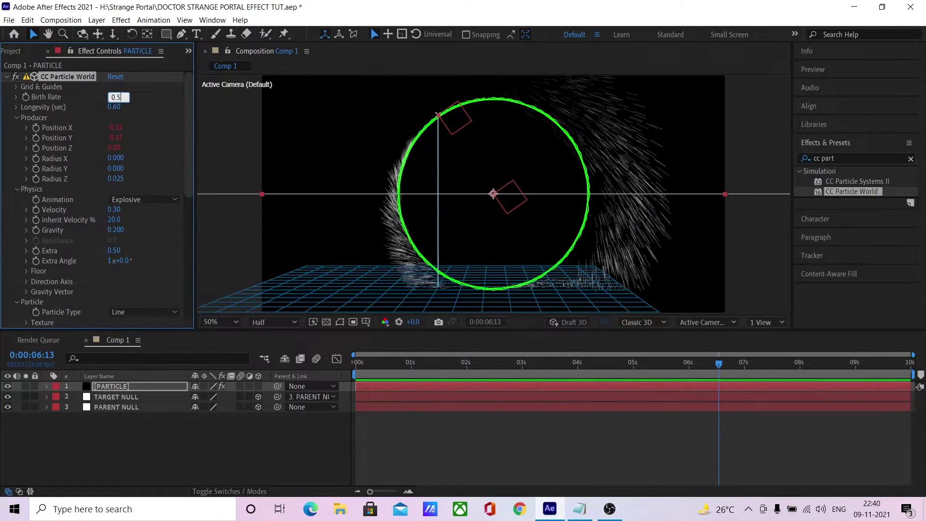
{"action": "type", "text": "0.5"}
{"action": "key", "text": "Return"}
{"action": "left_click", "coordinate": [412, 362]}
{"action": "key", "text": "space"}
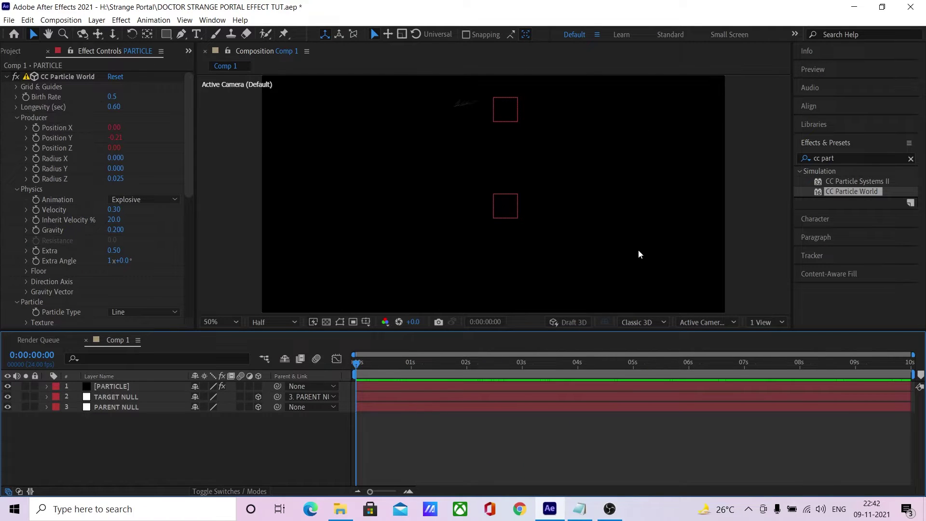
Step: Keyframe TARGET NULL's Position from Y 0 at 0 s to Y -400 at 1 s, then preview
{"action": "left_click", "coordinate": [118, 397]}
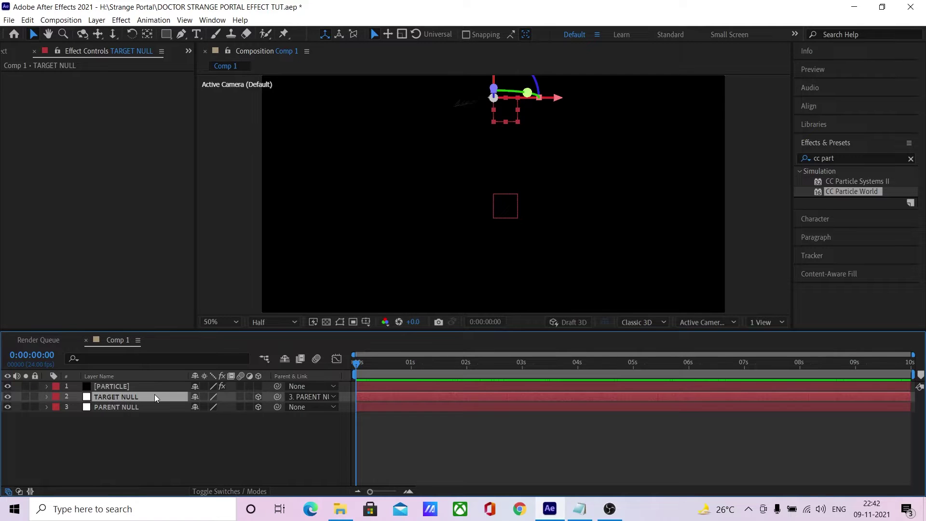
{"action": "key", "text": "p"}
{"action": "left_click", "coordinate": [411, 362]}
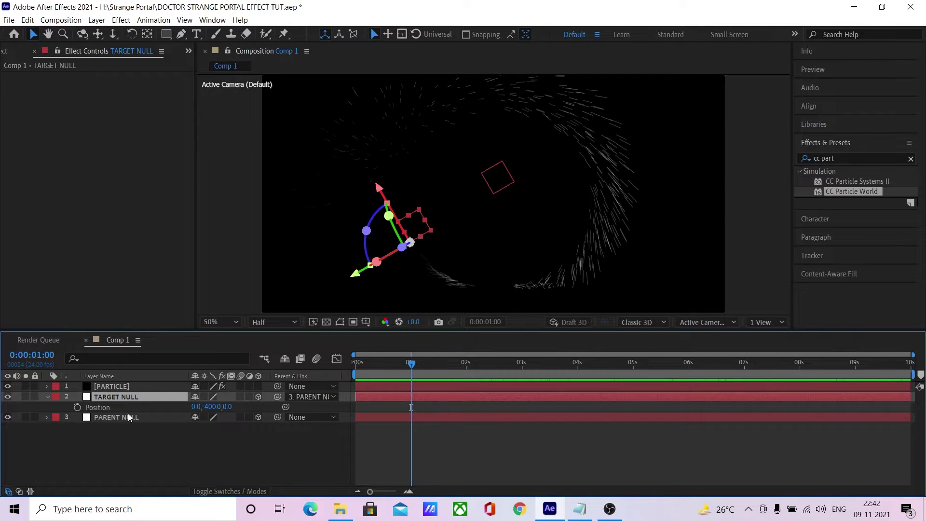
{"action": "left_click", "coordinate": [77, 407]}
{"action": "key", "text": "Home"}
{"action": "left_click", "coordinate": [212, 406]}
{"action": "type", "text": "0"}
{"action": "key", "text": "Return"}
{"action": "left_click", "coordinate": [400, 441]}
{"action": "key", "text": "space"}
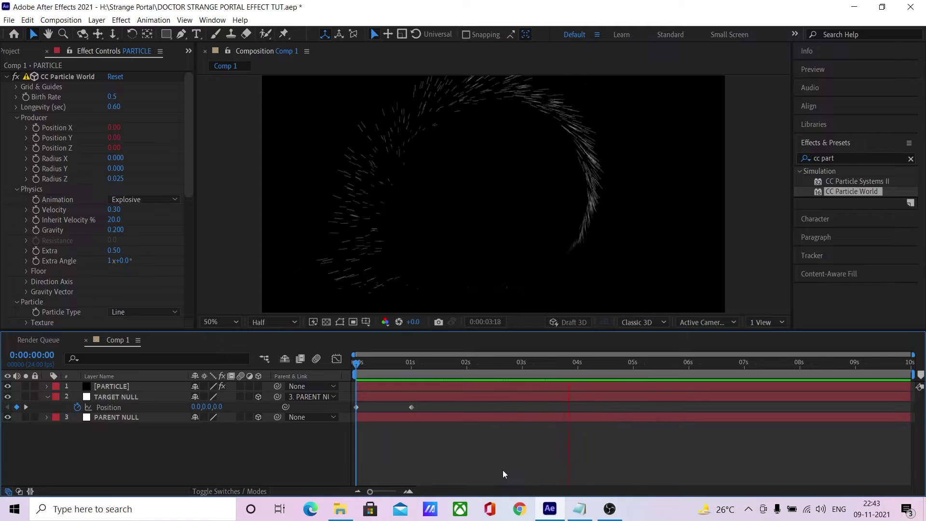
{"action": "key", "text": "space"}
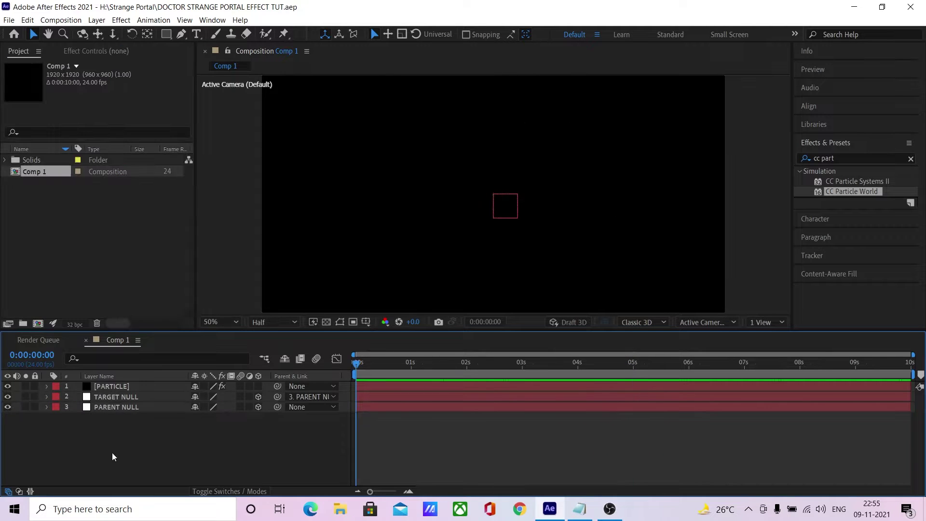
Step: Add a new null object named HELPER and make it a 3D layer
{"action": "right_click", "coordinate": [112, 453]}
{"action": "mouse_move", "coordinate": [183, 327]}
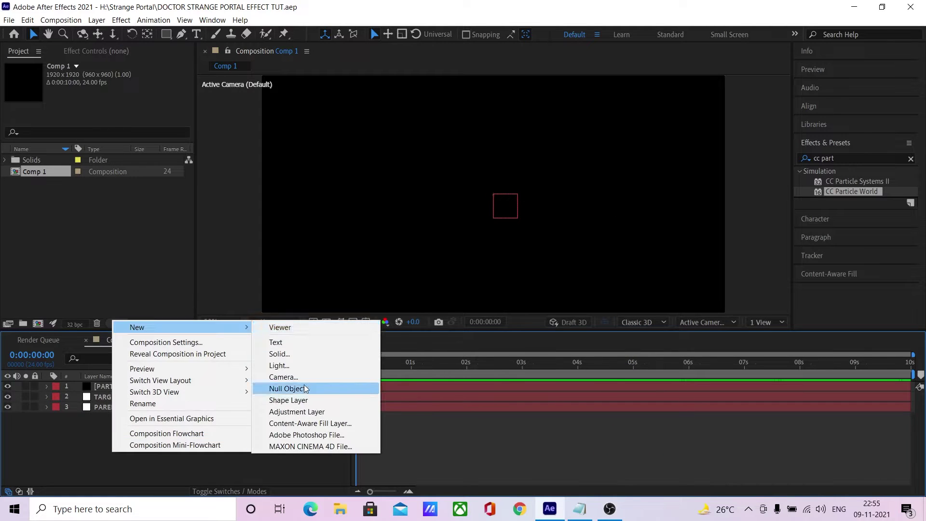
{"action": "left_click", "coordinate": [305, 389]}
{"action": "key", "text": "Return"}
{"action": "type", "text": "HE"}
{"action": "key", "text": "Return"}
{"action": "left_click", "coordinate": [258, 386]}
Step: Duplicate it into TARGET NULL 2, 3 and 4, all parented to HELPER
{"action": "key", "text": "ctrl+d"}
{"action": "key", "text": "Return"}
{"action": "type", "text": "TARGET NULL 2"}
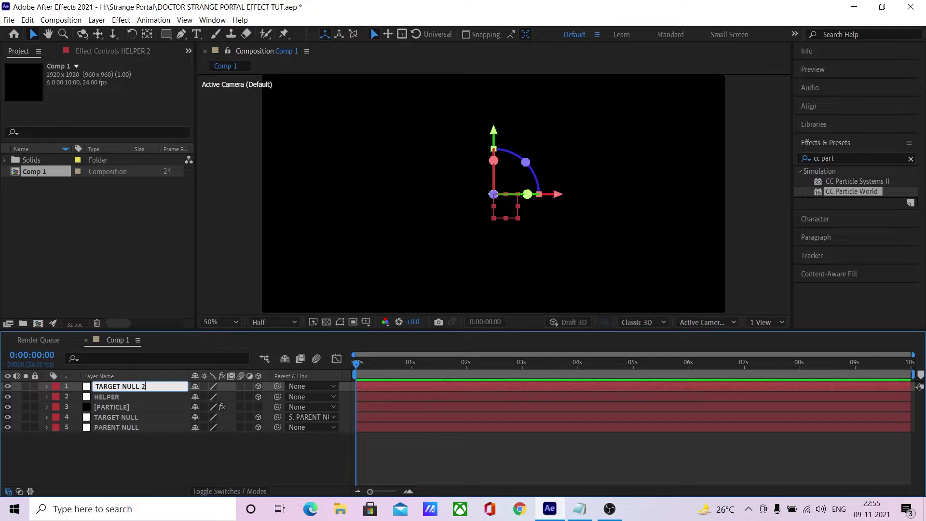
{"action": "key", "text": "Return"}
{"action": "key", "text": "ctrl+d"}
{"action": "key", "text": "ctrl+d"}
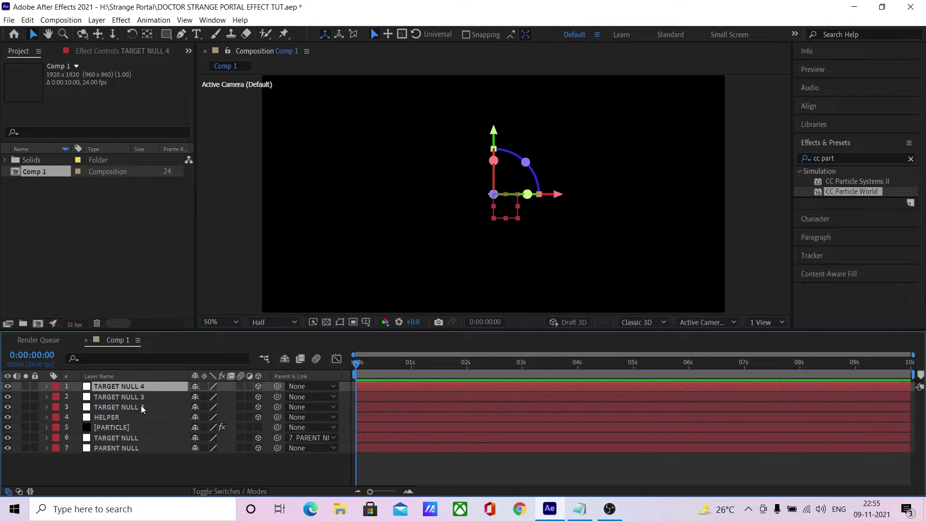
{"action": "left_click", "coordinate": [141, 405], "text": "shift"}
{"action": "left_click_drag", "start_coordinate": [278, 386], "coordinate": [137, 416]}
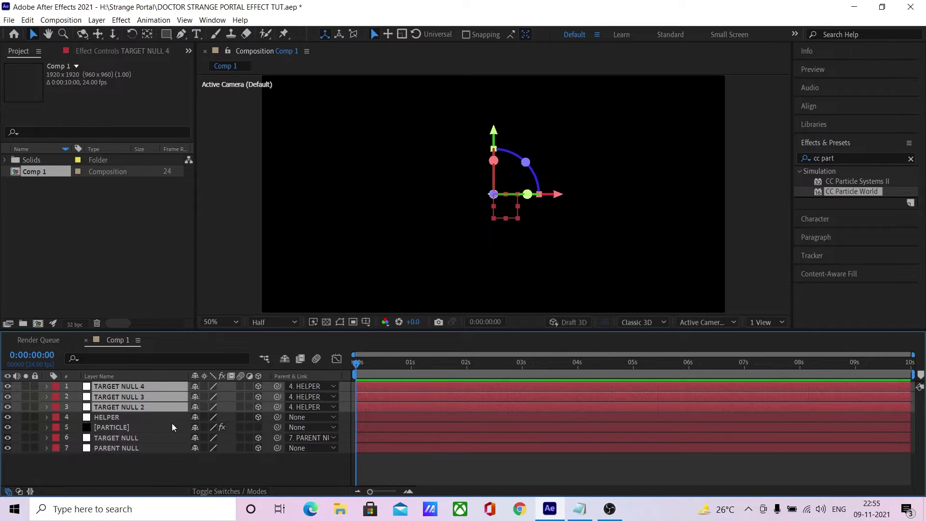
Step: Set TARGET NULL 2's Position Y to 400
{"action": "left_click", "coordinate": [151, 406]}
{"action": "key", "text": "p"}
{"action": "left_click_drag", "start_coordinate": [206, 417], "coordinate": [213, 416]}
{"action": "left_click", "coordinate": [213, 416]}
{"action": "type", "text": "400"}
{"action": "key", "text": "Return"}
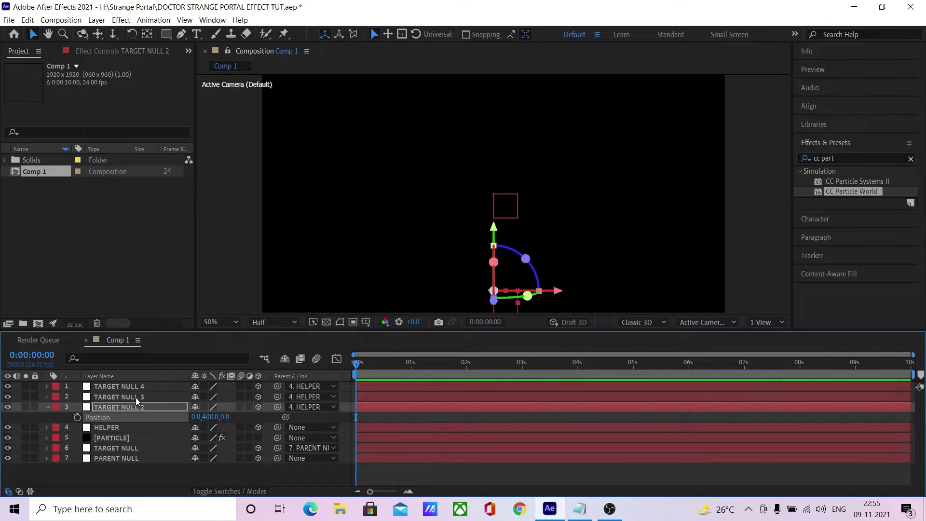
Step: Set the X Position of TARGET NULL 3 to 400 and TARGET NULL 4 to -400
{"action": "left_click", "coordinate": [135, 397]}
{"action": "key", "text": "p"}
{"action": "left_click_drag", "start_coordinate": [200, 407], "coordinate": [207, 407]}
{"action": "left_click", "coordinate": [198, 407]}
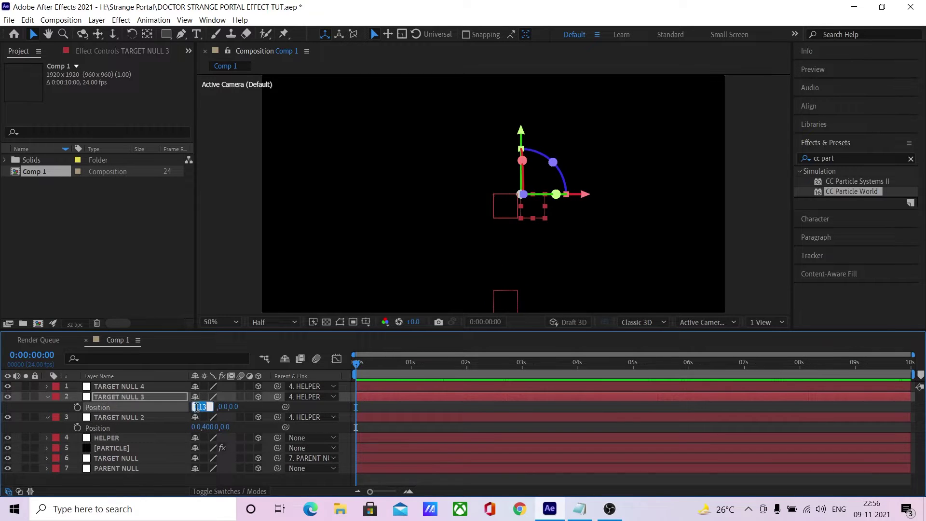
{"action": "type", "text": "400"}
{"action": "key", "text": "Return"}
{"action": "left_click", "coordinate": [152, 388]}
{"action": "key", "text": "p"}
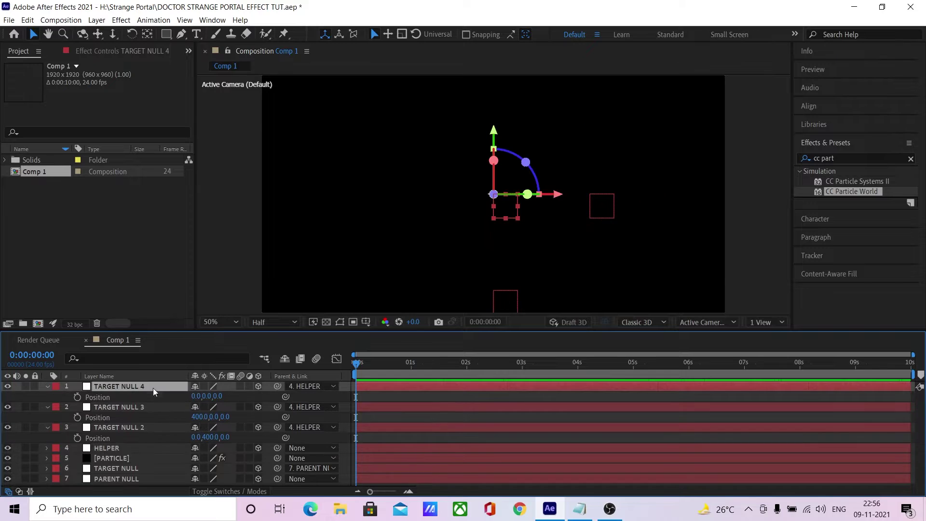
{"action": "left_click_drag", "start_coordinate": [195, 396], "coordinate": [156, 395]}
{"action": "left_click", "coordinate": [198, 396]}
{"action": "type", "text": "-40"}
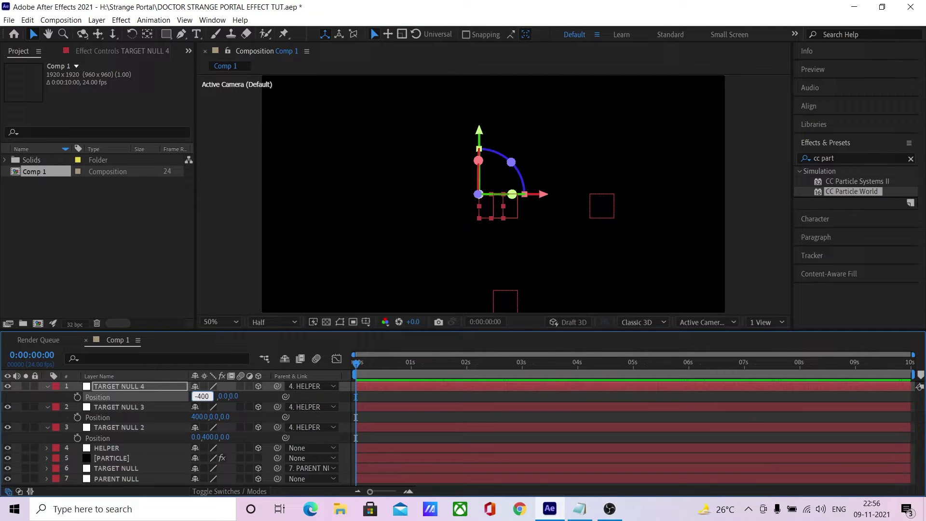
{"action": "key", "text": "Return"}
Step: Parent the three target nulls to PARENT NULL and delete HELPER
{"action": "left_click", "coordinate": [132, 388]}
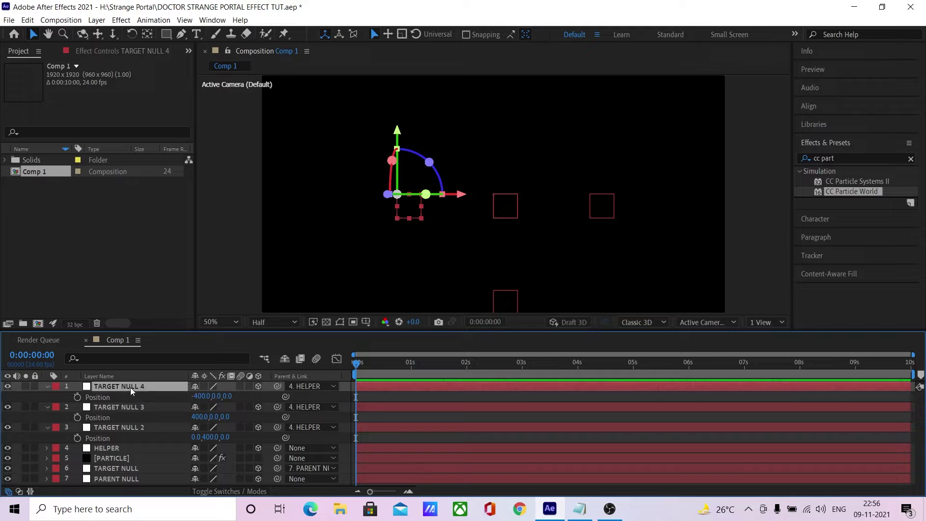
{"action": "left_click", "coordinate": [139, 428], "text": "shift"}
{"action": "left_click_drag", "start_coordinate": [278, 429], "coordinate": [154, 478]}
{"action": "left_click", "coordinate": [151, 447]}
{"action": "key", "text": "Delete"}
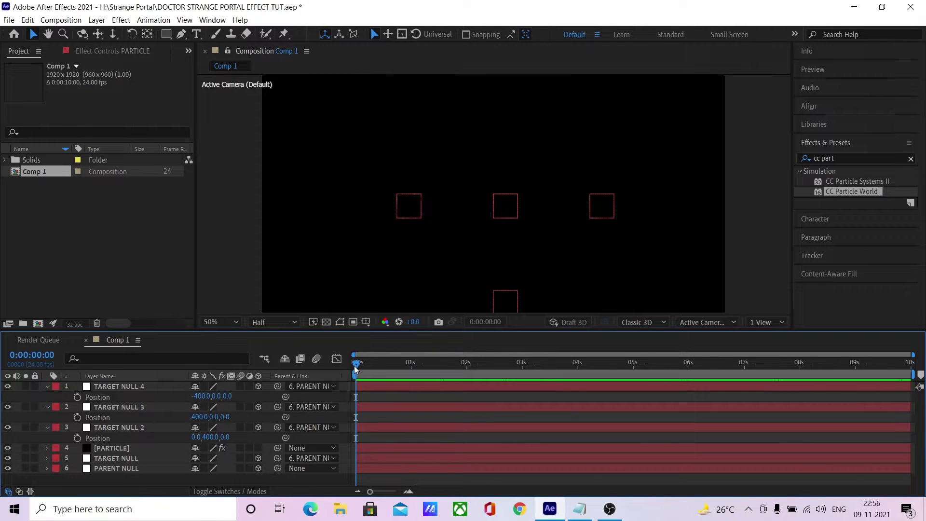
Step: Duplicate the [PARTICLE] layer and reveal its CC Particle World Producer Position X, Y, Z expressions
{"action": "left_click_drag", "start_coordinate": [358, 368], "coordinate": [550, 366]}
{"action": "left_click", "coordinate": [138, 418]}
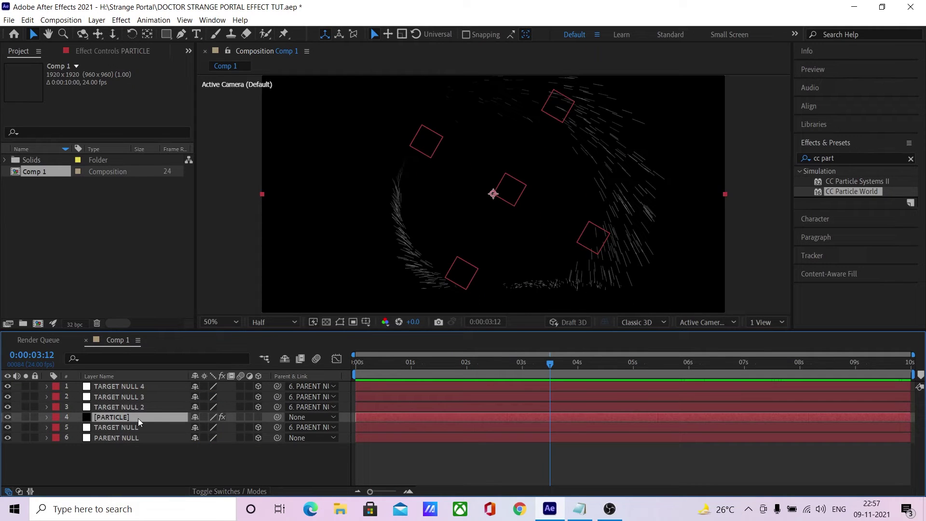
{"action": "key", "text": "ctrl+d"}
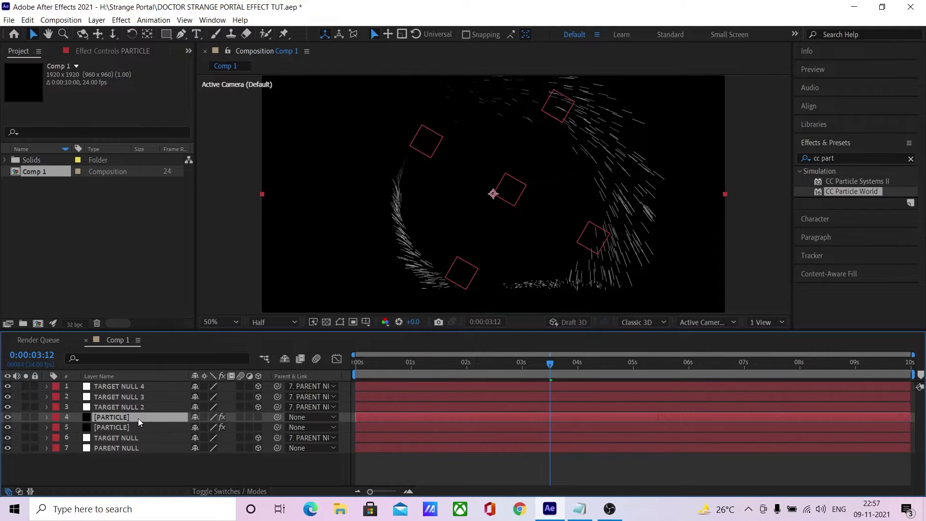
{"action": "left_click", "coordinate": [46, 417]}
{"action": "left_click", "coordinate": [58, 428]}
{"action": "left_click", "coordinate": [67, 438]}
{"action": "left_click", "coordinate": [78, 440]}
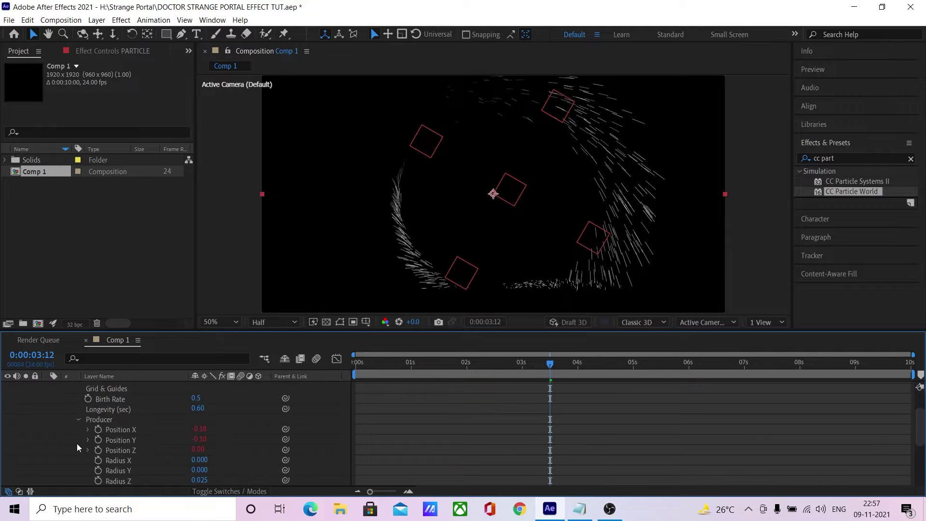
{"action": "left_click", "coordinate": [88, 429]}
{"action": "left_click", "coordinate": [88, 450]}
{"action": "left_click", "coordinate": [88, 470]}
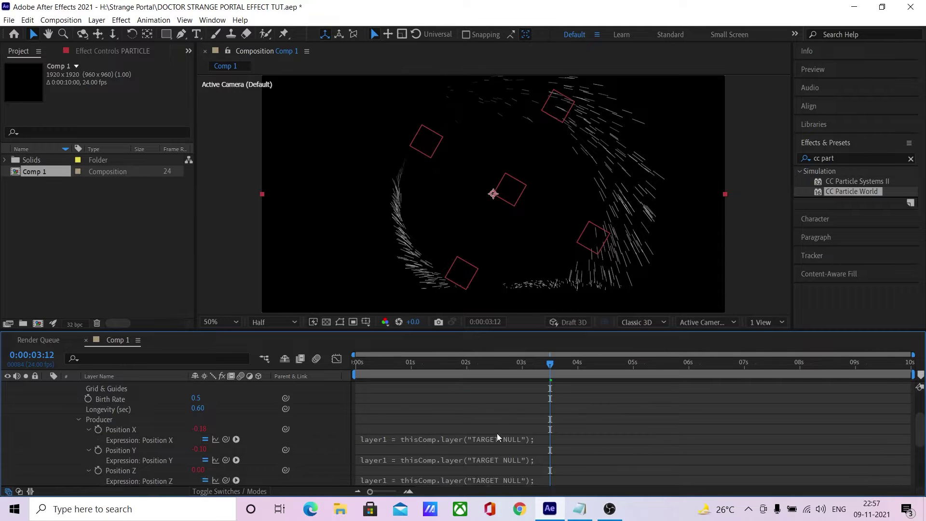
{"action": "scroll", "coordinate": [482, 434], "scroll_direction": "down", "scroll_amount": 1}
Step: Change the X, Y and Z expressions to reference TARGET NULL 2, then preview
{"action": "left_click", "coordinate": [524, 419]}
{"action": "left_click", "coordinate": [541, 407]}
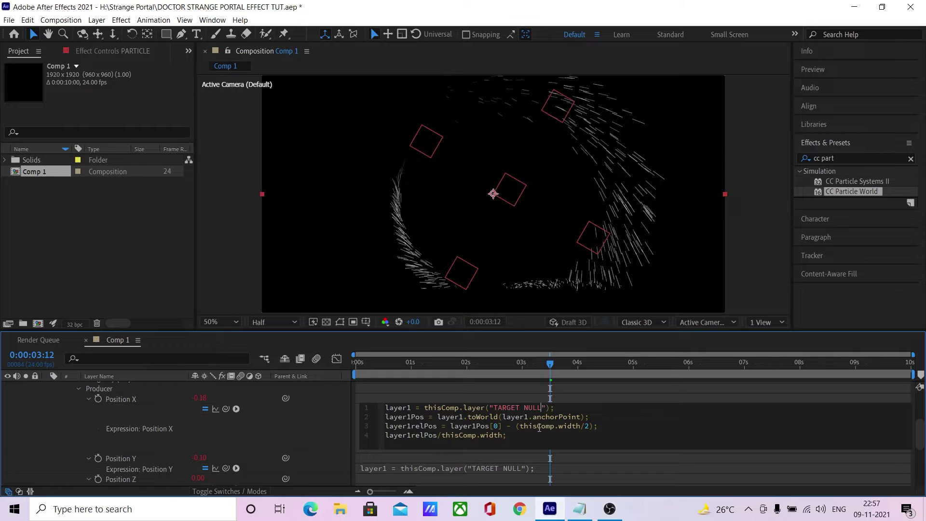
{"action": "left_click", "coordinate": [507, 466]}
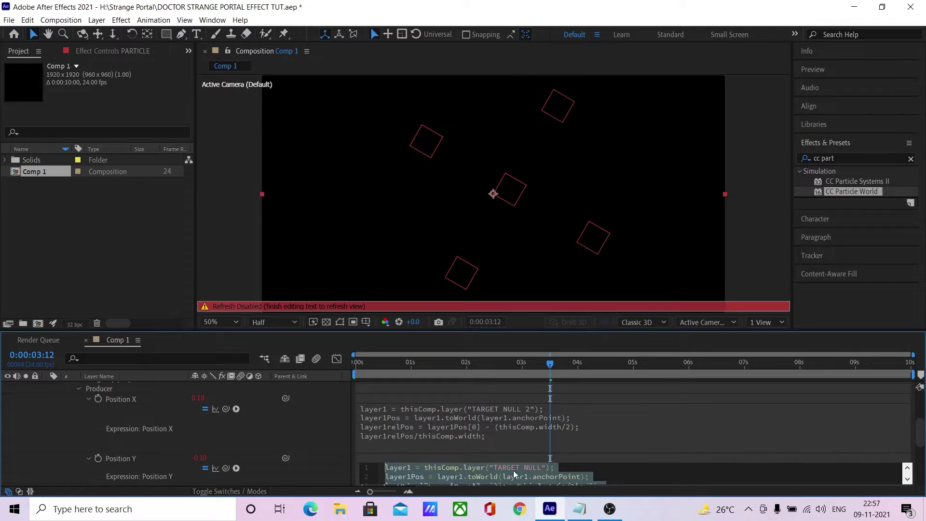
{"action": "left_click", "coordinate": [539, 478]}
{"action": "scroll", "coordinate": [575, 464], "scroll_direction": "down", "scroll_amount": 3}
{"action": "left_click", "coordinate": [511, 440]}
{"action": "left_click", "coordinate": [542, 442]}
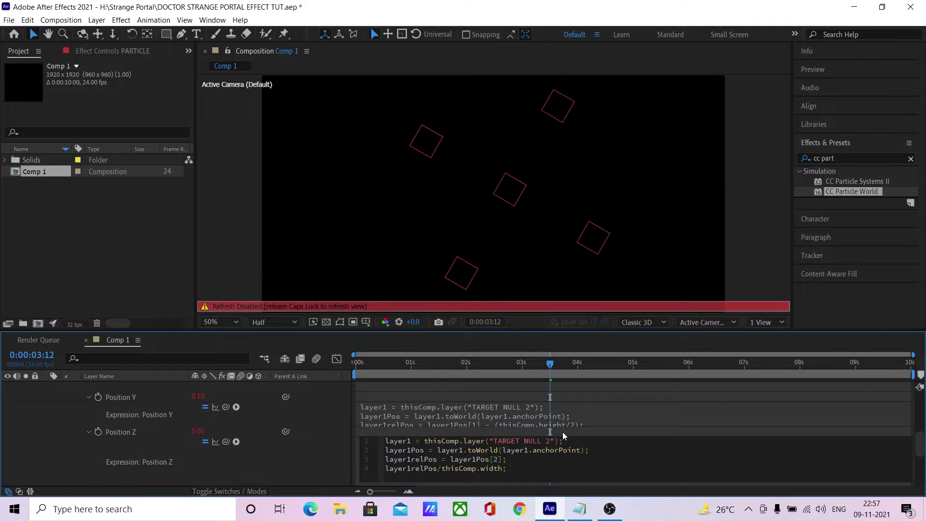
{"action": "left_click", "coordinate": [442, 380]}
{"action": "scroll", "coordinate": [82, 415], "scroll_direction": "up", "scroll_amount": 10}
{"action": "left_click", "coordinate": [47, 418]}
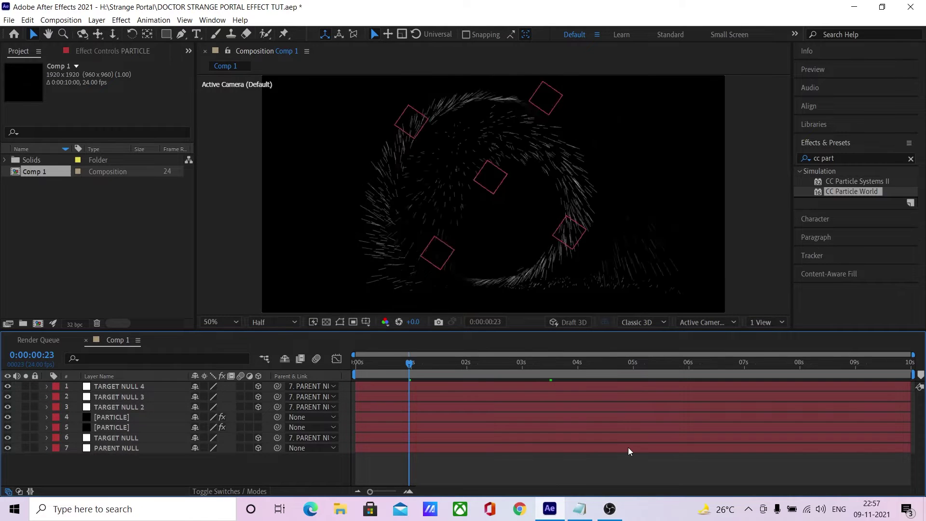
{"action": "key", "text": "space"}
{"action": "key", "text": "space"}
Step: Duplicate the particle layer again and reveal its Producer Position X, Y, Z expressions
{"action": "left_click", "coordinate": [137, 417]}
{"action": "key", "text": "ctrl+d"}
{"action": "left_click", "coordinate": [47, 418]}
{"action": "left_click", "coordinate": [57, 428]}
{"action": "left_click", "coordinate": [67, 439]}
{"action": "scroll", "coordinate": [66, 440], "scroll_direction": "down", "scroll_amount": 2}
{"action": "left_click", "coordinate": [78, 440]}
{"action": "scroll", "coordinate": [81, 439], "scroll_direction": "down", "scroll_amount": 1}
{"action": "left_click", "coordinate": [88, 430]}
{"action": "left_click", "coordinate": [88, 451]}
{"action": "left_click", "coordinate": [87, 471]}
{"action": "scroll", "coordinate": [591, 413], "scroll_direction": "down", "scroll_amount": 1}
Step: Change the copy's X, Y and Z expressions from TARGET NULL 2 to TARGET NULL 3
{"action": "left_click", "coordinate": [535, 411]}
{"action": "left_click", "coordinate": [550, 409]}
{"action": "key", "text": "BackSpace"}
{"action": "type", "text": "3"}
{"action": "left_click", "coordinate": [527, 469]}
{"action": "left_click", "coordinate": [549, 469]}
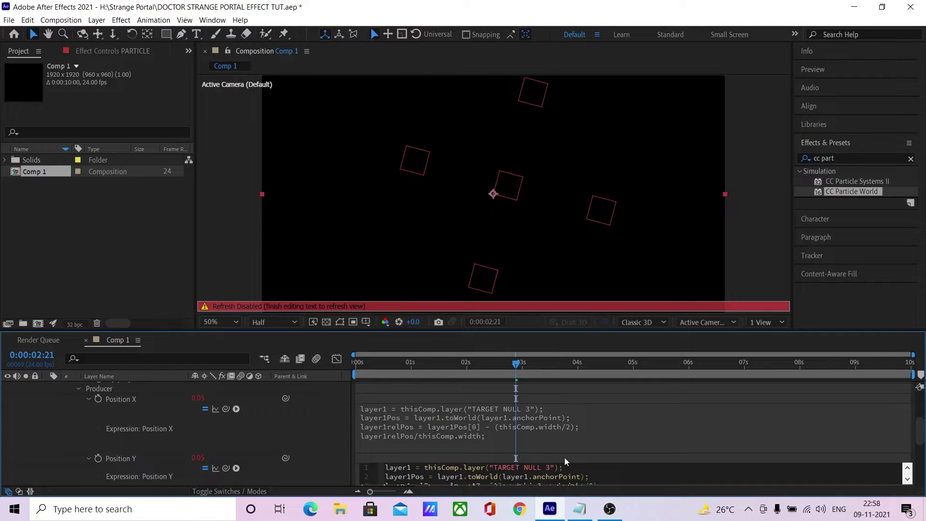
{"action": "left_click", "coordinate": [564, 461]}
{"action": "scroll", "coordinate": [563, 462], "scroll_direction": "down", "scroll_amount": 1}
{"action": "left_click", "coordinate": [533, 476]}
{"action": "left_click", "coordinate": [551, 472]}
{"action": "key", "text": "BackSpace"}
{"action": "type", "text": "3"}
{"action": "left_click", "coordinate": [560, 467]}
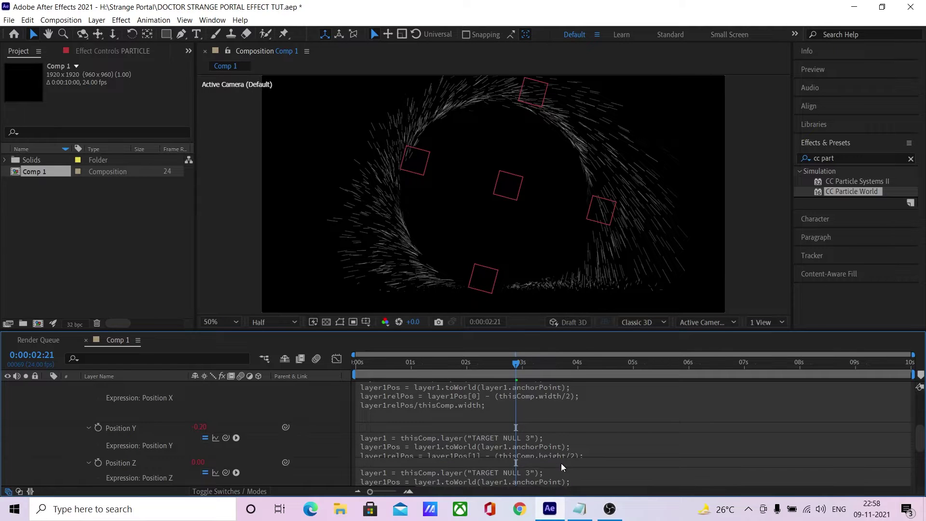
{"action": "scroll", "coordinate": [72, 424], "scroll_direction": "up", "scroll_amount": 5}
{"action": "left_click", "coordinate": [46, 417]}
Step: Duplicate the TARGET NULL 3 particle layer and reveal its Position expressions
{"action": "left_click", "coordinate": [115, 418]}
{"action": "key", "text": "ctrl+d"}
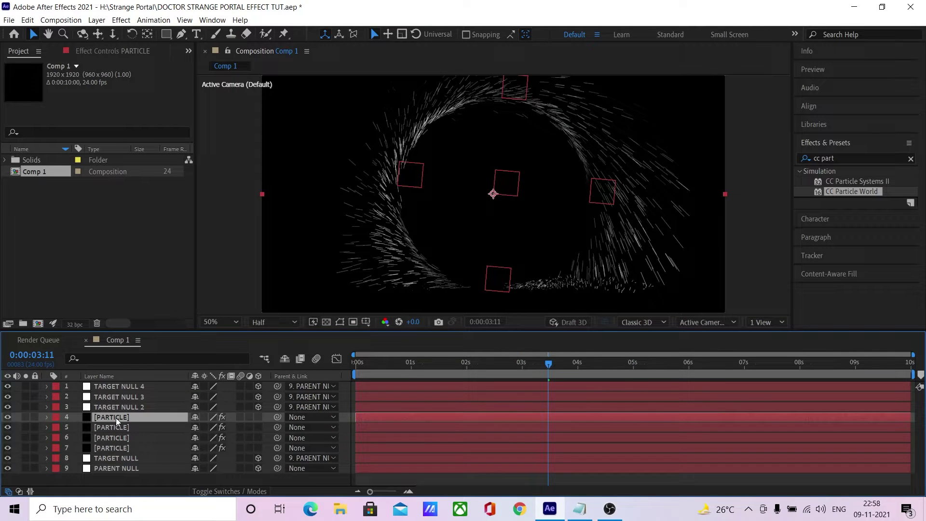
{"action": "left_click", "coordinate": [46, 417]}
{"action": "scroll", "coordinate": [74, 440], "scroll_direction": "down", "scroll_amount": 10}
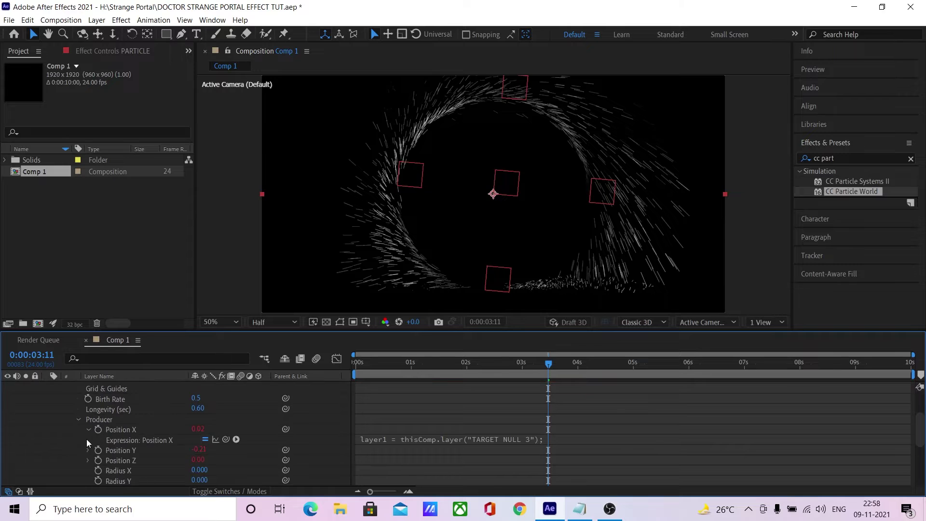
{"action": "left_click", "coordinate": [88, 471]}
{"action": "scroll", "coordinate": [88, 473], "scroll_direction": "down", "scroll_amount": 1}
Step: Point the newest copy's X, Y and Z expressions to TARGET NULL 4 and preview from the start
{"action": "left_click", "coordinate": [529, 410]}
{"action": "left_click", "coordinate": [549, 410]}
{"action": "key", "text": "BackSpace"}
{"action": "type", "text": "4"}
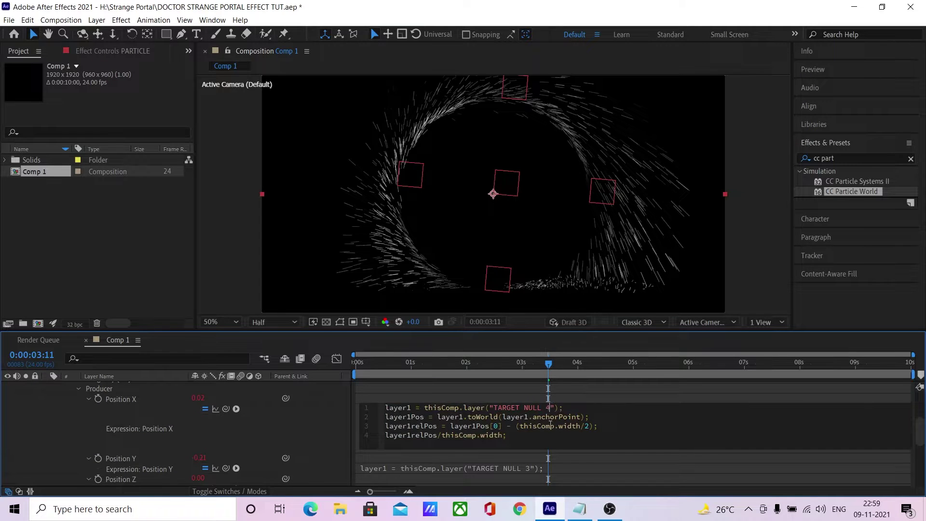
{"action": "left_click", "coordinate": [528, 464]}
{"action": "left_click", "coordinate": [546, 468]}
{"action": "left_click", "coordinate": [534, 460]}
{"action": "scroll", "coordinate": [534, 458], "scroll_direction": "down", "scroll_amount": 2}
{"action": "left_click", "coordinate": [521, 443]}
{"action": "left_click", "coordinate": [549, 442]}
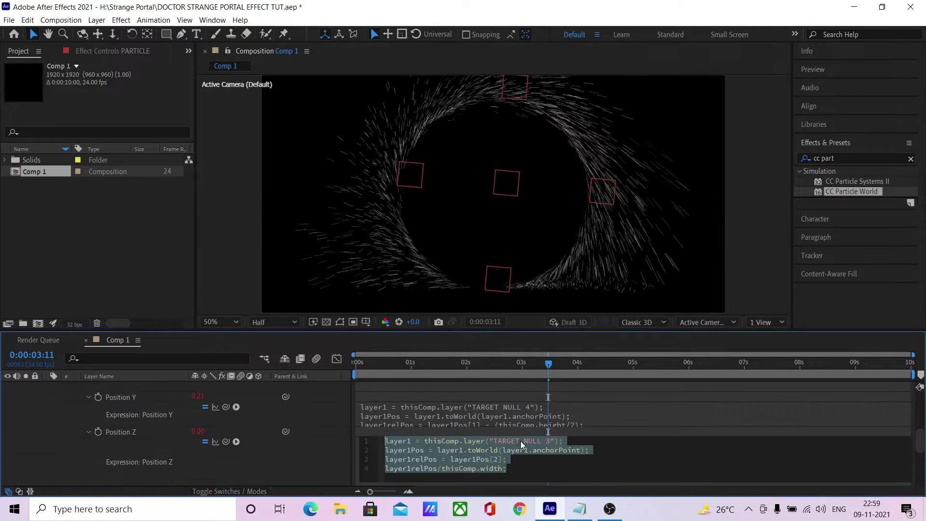
{"action": "left_click", "coordinate": [505, 434]}
{"action": "scroll", "coordinate": [483, 435], "scroll_direction": "up", "scroll_amount": 8}
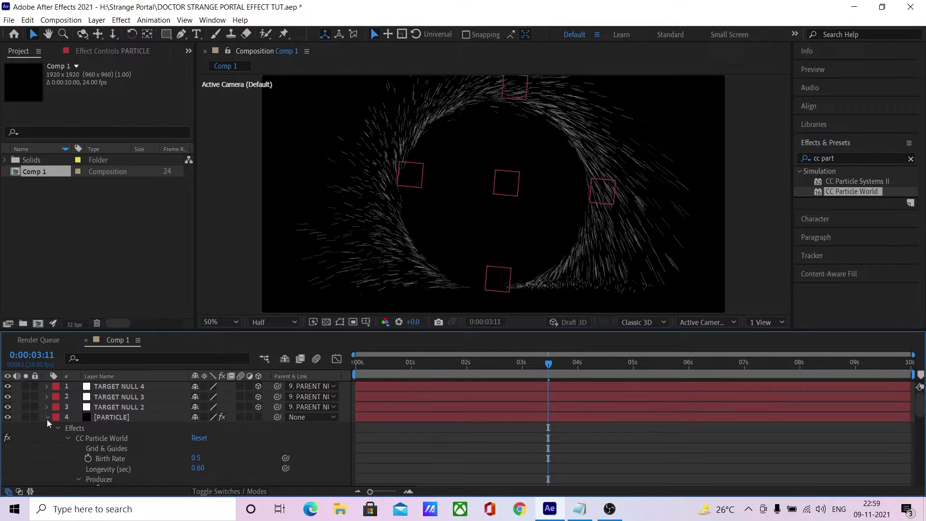
{"action": "left_click", "coordinate": [47, 417]}
{"action": "left_click", "coordinate": [386, 365]}
{"action": "key", "text": "space"}
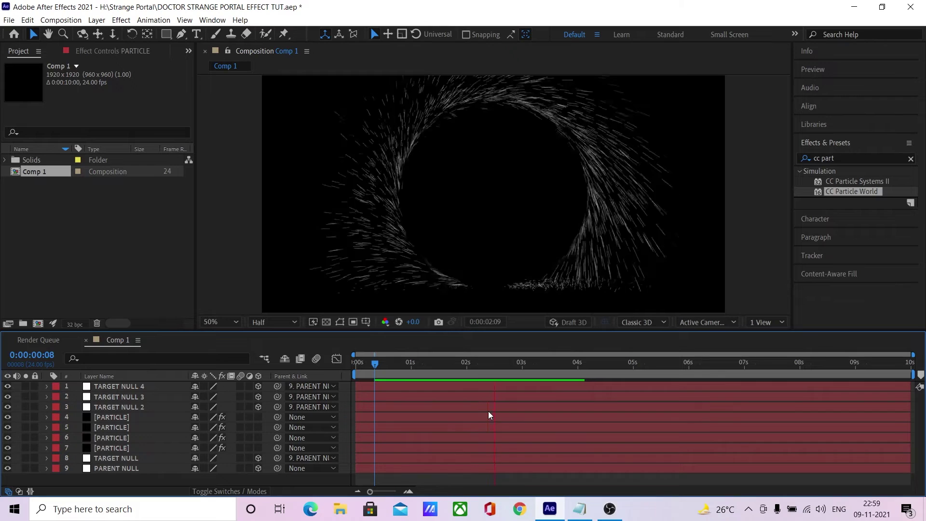
Step: Stop the preview at 0:00:00:14 and hide particle layers 4–6, then show one again
{"action": "scroll", "coordinate": [482, 196], "scroll_direction": "down", "scroll_amount": 2}
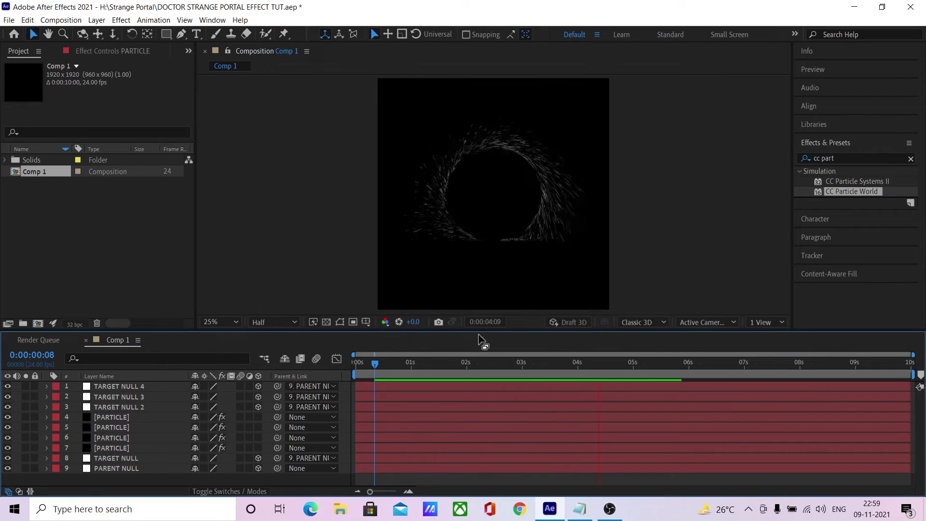
{"action": "key", "text": "space"}
{"action": "left_click", "coordinate": [438, 365]}
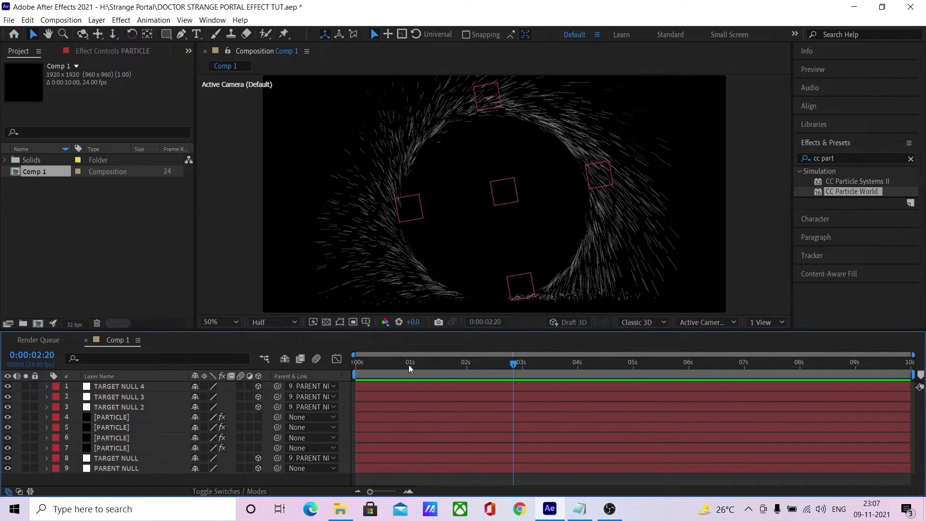
{"action": "left_click_drag", "start_coordinate": [409, 365], "coordinate": [388, 364]}
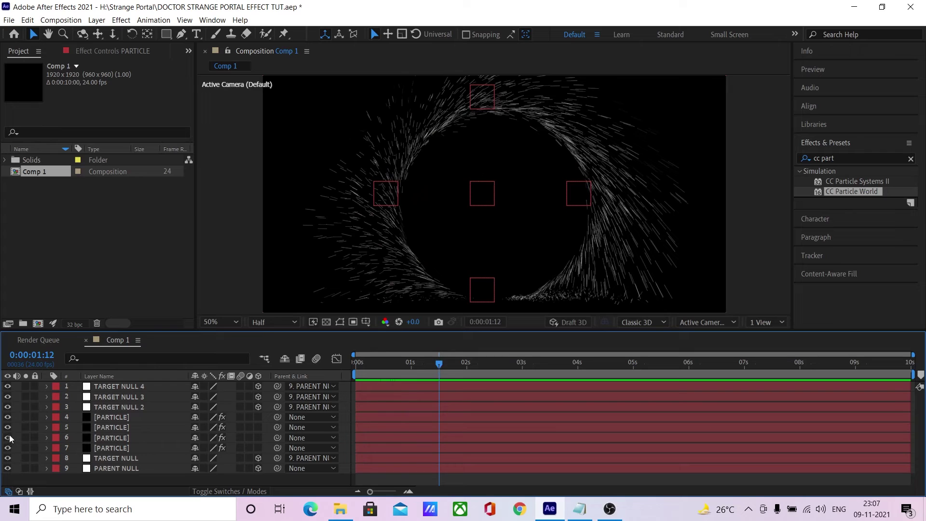
{"action": "left_click_drag", "start_coordinate": [8, 438], "coordinate": [8, 417]}
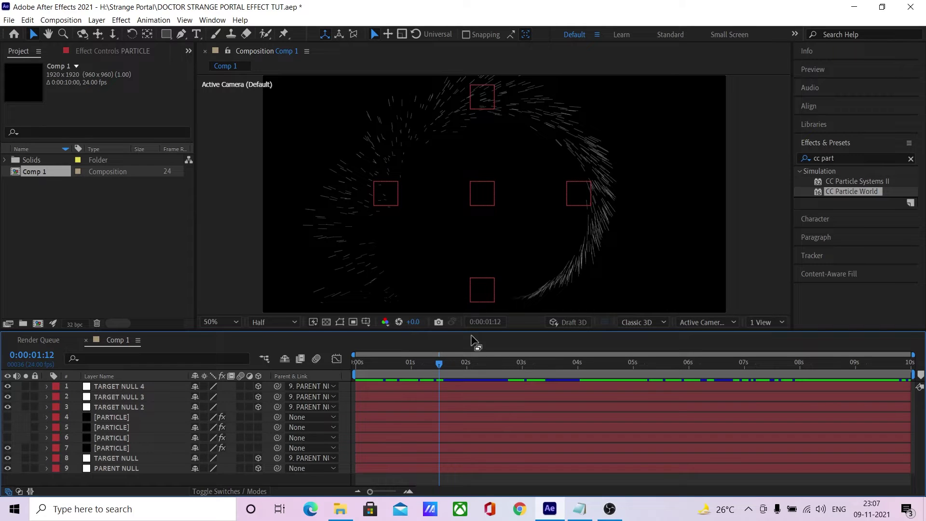
{"action": "left_click", "coordinate": [8, 448]}
Step: Move the top particle layer down to position 6 and name it PARTICLE 2
{"action": "left_click", "coordinate": [8, 416]}
{"action": "left_click", "coordinate": [8, 417]}
{"action": "left_click", "coordinate": [8, 416]}
{"action": "left_click_drag", "start_coordinate": [105, 417], "coordinate": [104, 441]}
{"action": "key", "text": "Return"}
{"action": "left_click", "coordinate": [137, 437]}
{"action": "key", "text": "Return"}
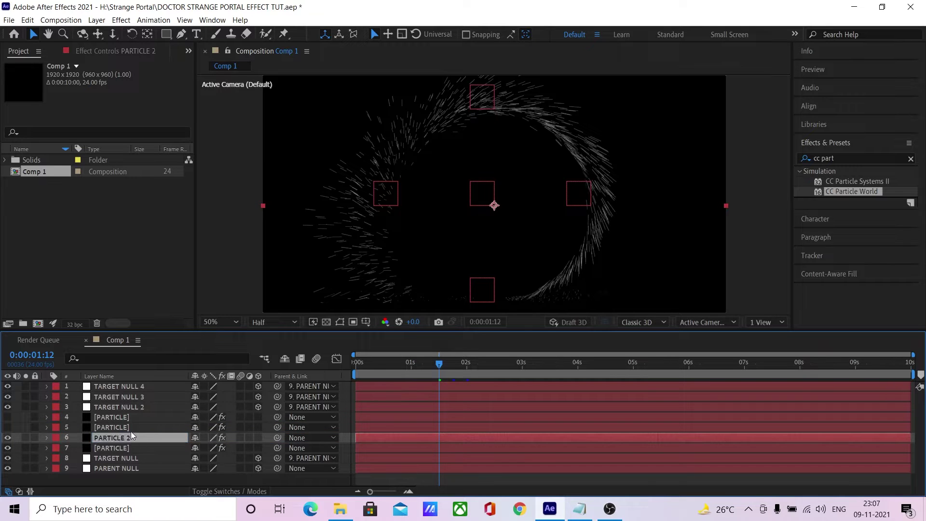
Step: Show particle layers 5 and 4 and rename them PARTICLE 3 and PARTICLE 4
{"action": "left_click", "coordinate": [112, 427]}
{"action": "left_click", "coordinate": [7, 427]}
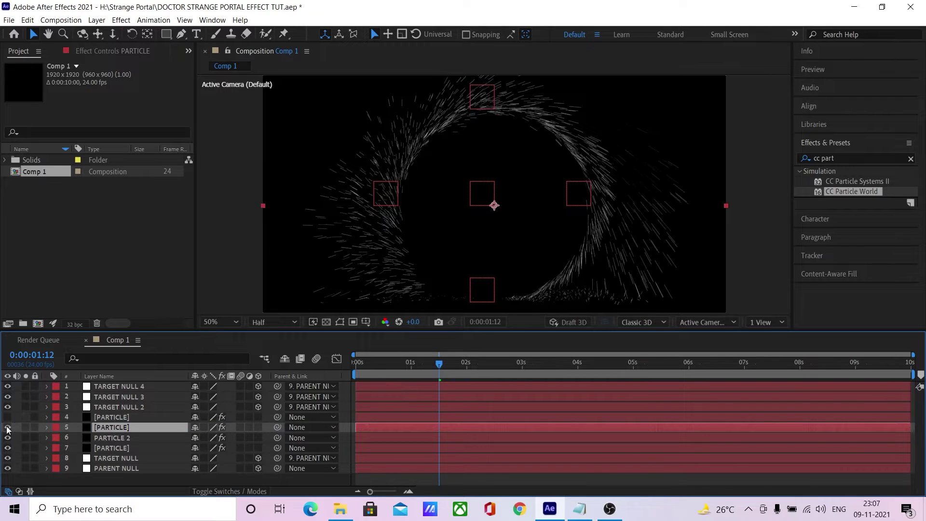
{"action": "key", "text": "Return"}
{"action": "left_click", "coordinate": [150, 428]}
{"action": "type", "text": "3"}
{"action": "key", "text": "Return"}
{"action": "left_click", "coordinate": [145, 418]}
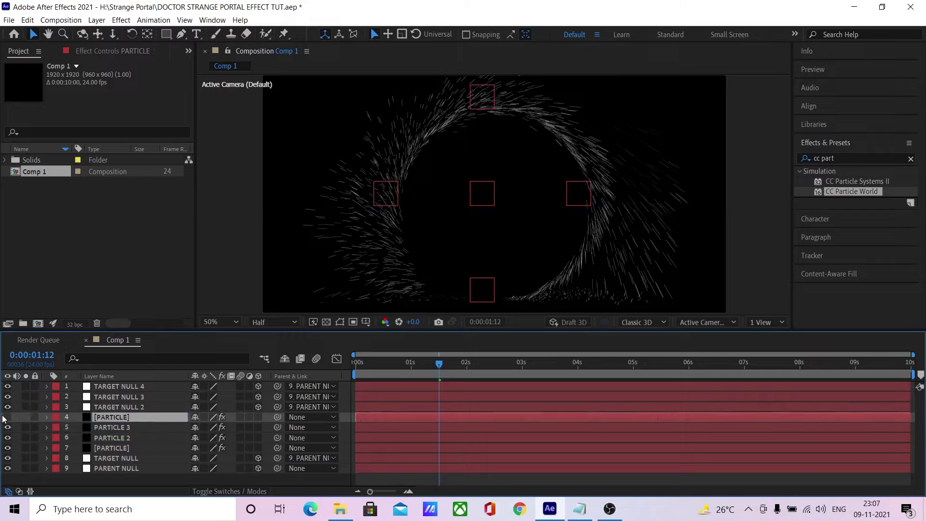
{"action": "left_click", "coordinate": [7, 418]}
{"action": "key", "text": "Return"}
{"action": "left_click", "coordinate": [148, 417]}
{"action": "type", "text": "4"}
{"action": "key", "text": "Return"}
Step: Hide the three duplicate particle layers, then show PARTICLE 2 and PARTICLE 4 again
{"action": "left_click", "coordinate": [137, 448]}
{"action": "left_click_drag", "start_coordinate": [8, 437], "coordinate": [8, 417]}
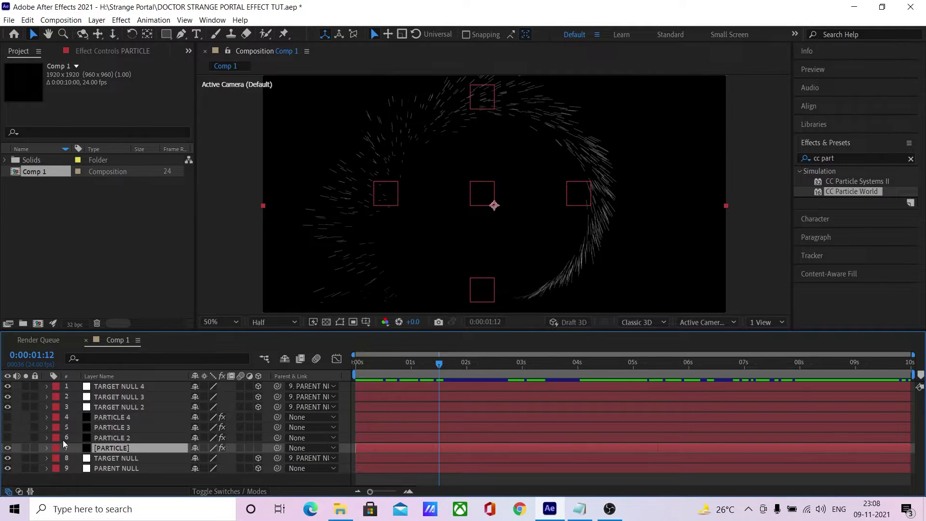
{"action": "left_click", "coordinate": [7, 438]}
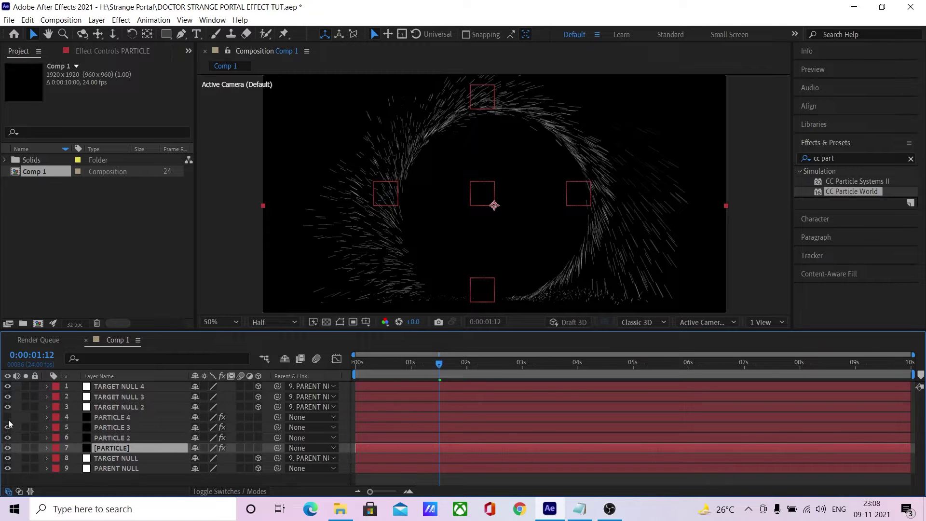
{"action": "left_click", "coordinate": [8, 421]}
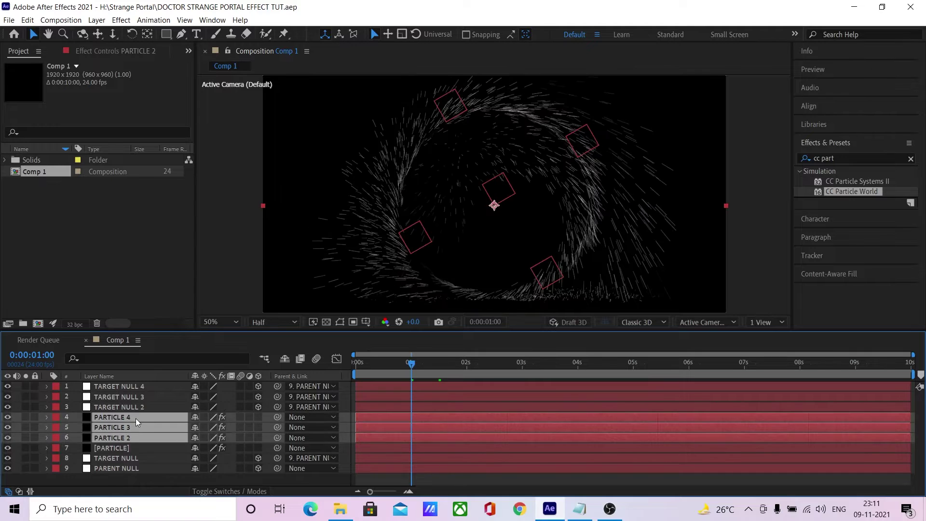
Step: Keyframe the three particle layers' Opacity at 0% at 1s and 100% at 1:12
{"action": "key", "text": "t"}
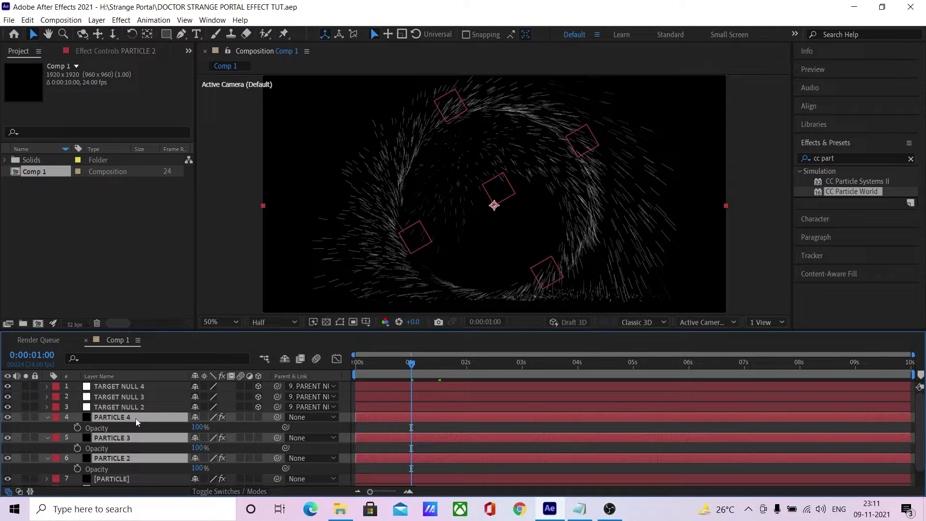
{"action": "left_click", "coordinate": [77, 427]}
{"action": "left_click", "coordinate": [199, 428]}
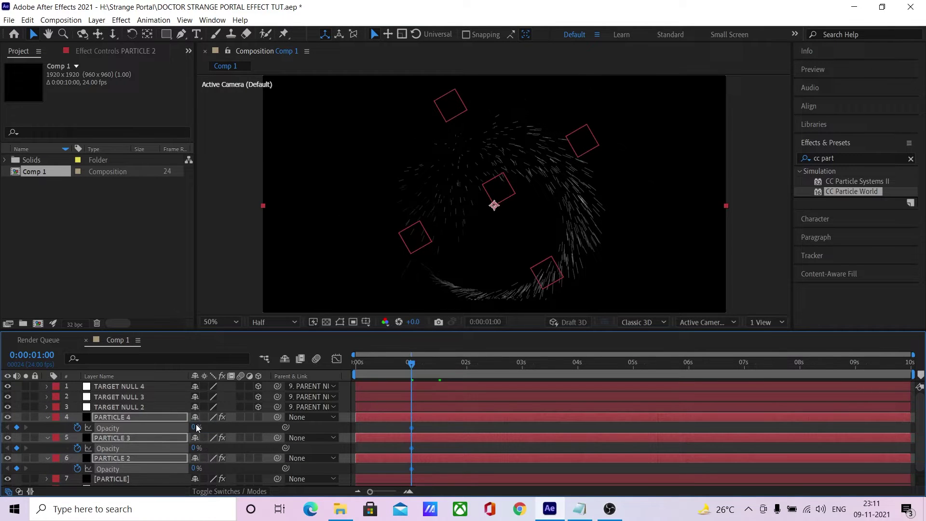
{"action": "scroll", "coordinate": [435, 372], "scroll_direction": "up", "scroll_amount": 2}
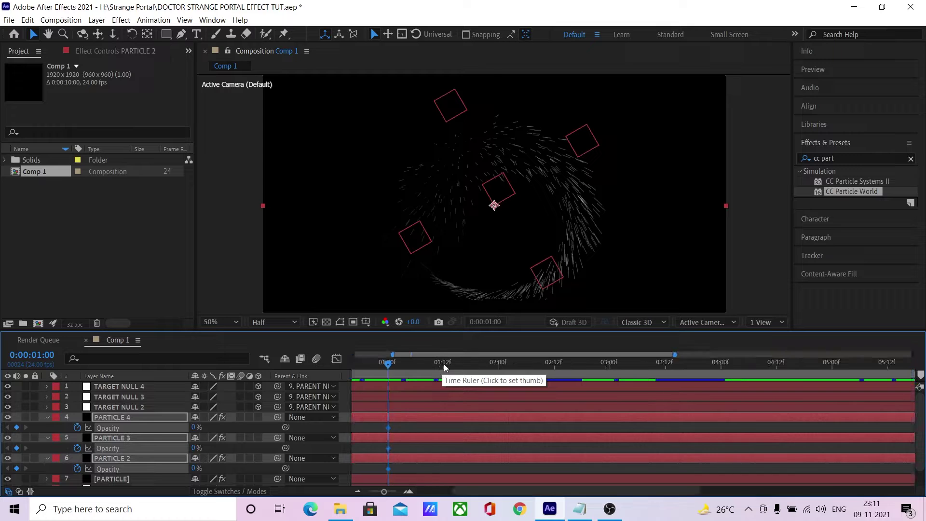
{"action": "left_click", "coordinate": [444, 363]}
{"action": "left_click", "coordinate": [195, 427]}
{"action": "type", "text": "100"}
{"action": "key", "text": "Return"}
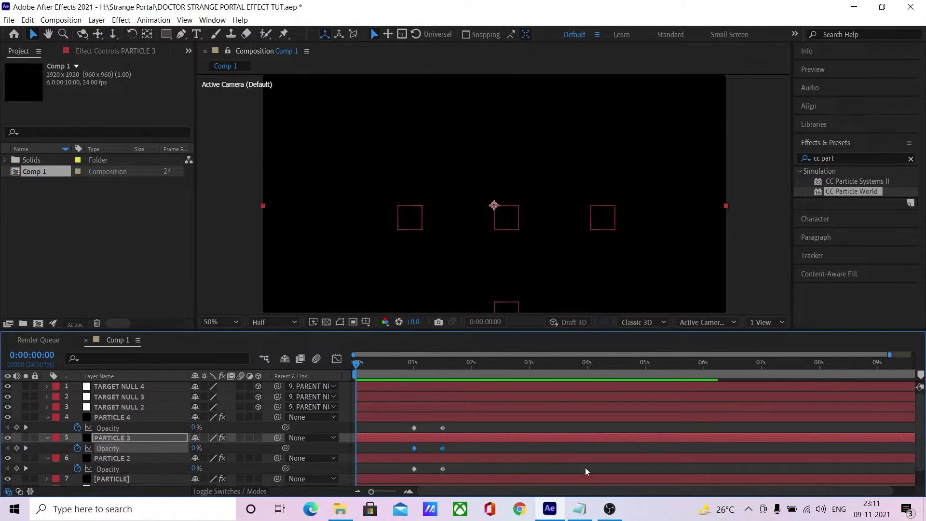
Step: Shift PARTICLE 3's opacity keys half a second later and preview the staggered fades
{"action": "key", "text": "space"}
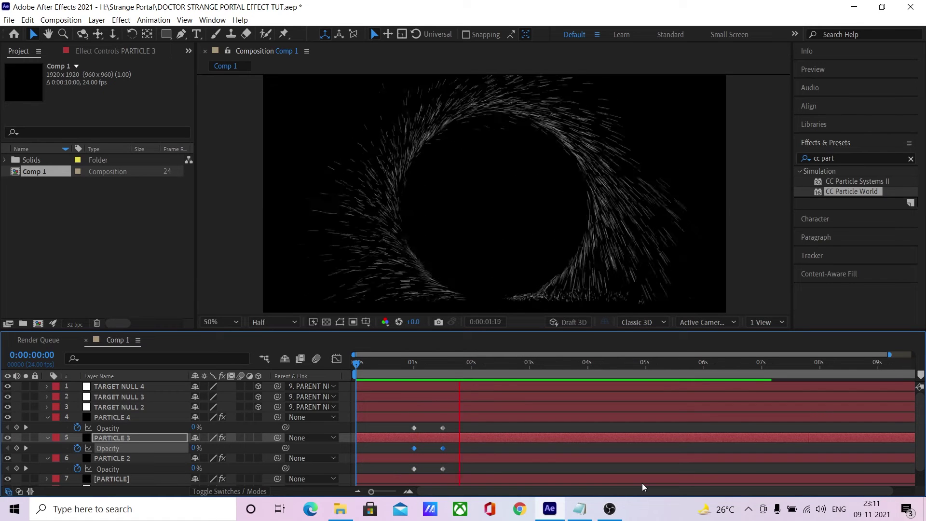
{"action": "key", "text": "space"}
{"action": "left_click", "coordinate": [415, 363]}
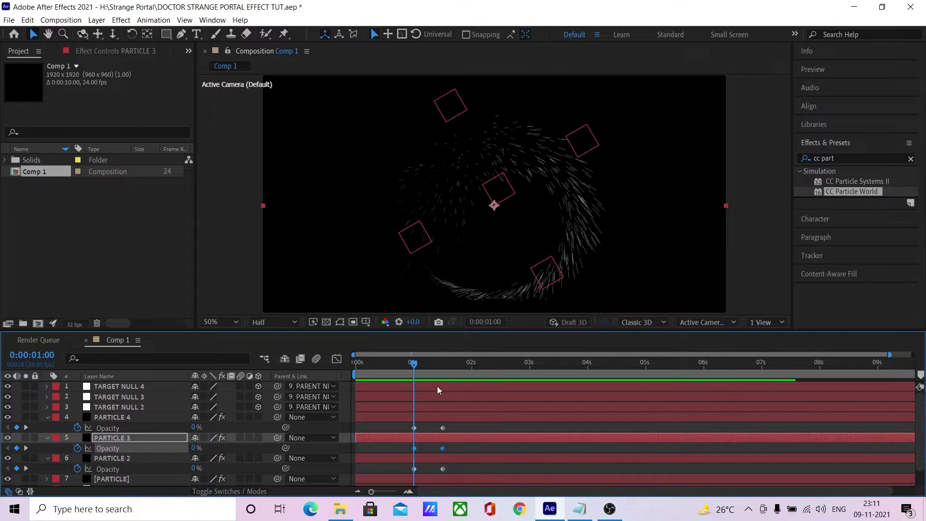
{"action": "left_click_drag", "start_coordinate": [413, 447], "coordinate": [475, 428]}
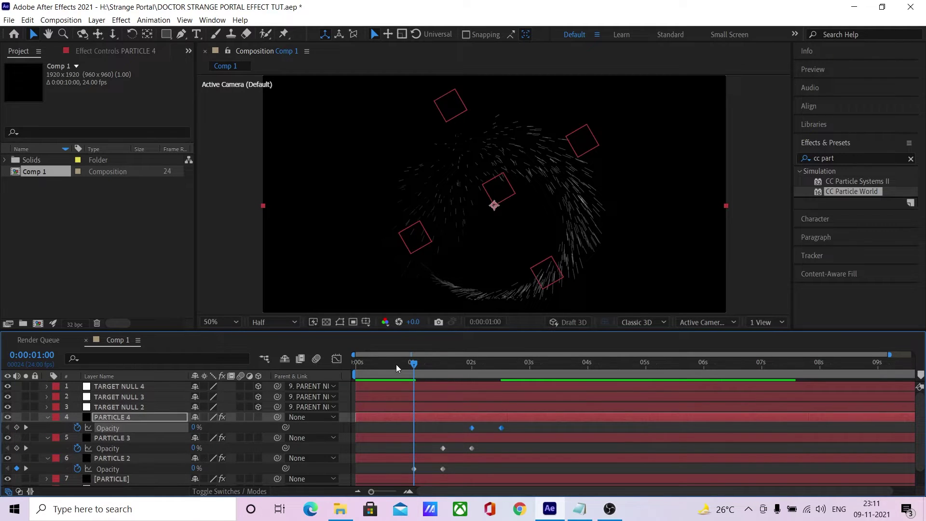
{"action": "key", "text": "space"}
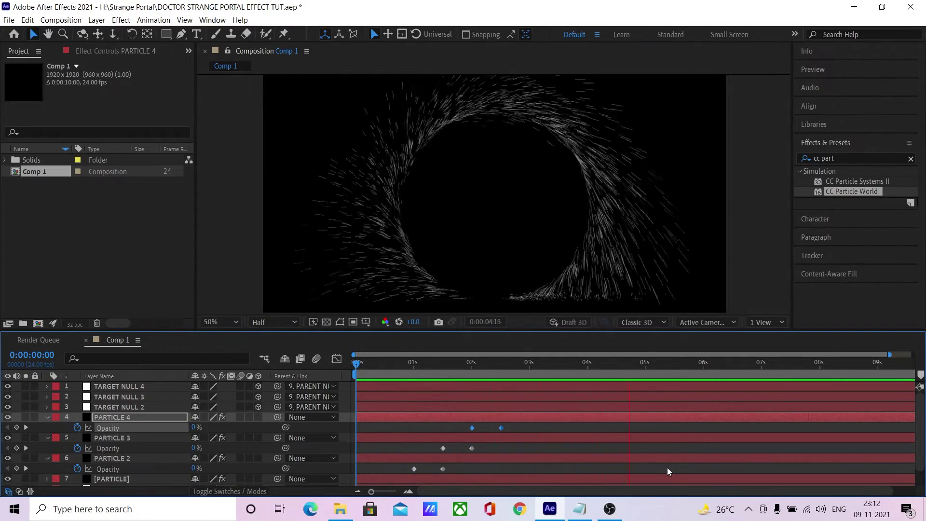
{"action": "key", "text": "space"}
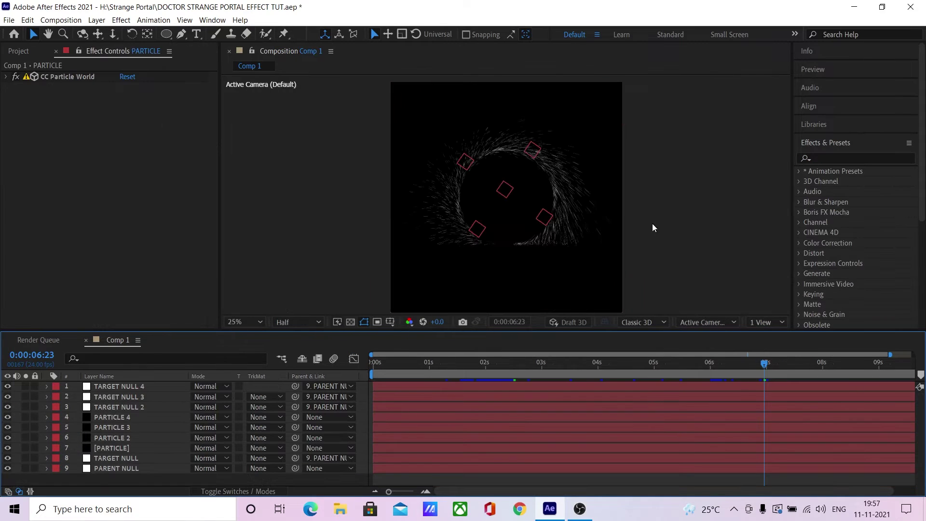
Step: Create a new solid layer named Saber
{"action": "left_click", "coordinate": [97, 20]}
{"action": "mouse_move", "coordinate": [231, 37]}
{"action": "left_click", "coordinate": [294, 44]}
{"action": "type", "text": "Saber"}
{"action": "key", "text": "Return"}
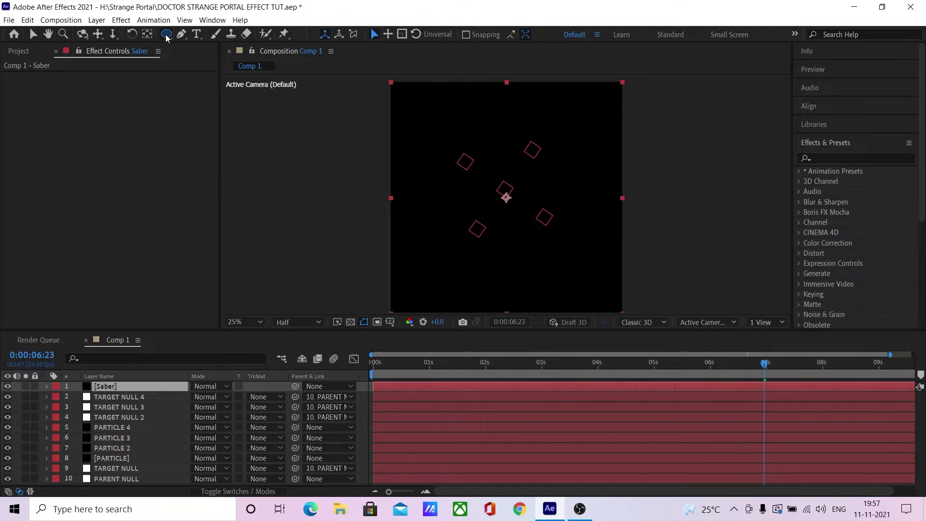
Step: Give the Saber solid an elliptical mask shrunk into a centred circle
{"action": "double_click", "coordinate": [166, 34]}
{"action": "double_click", "coordinate": [506, 84]}
{"action": "left_click_drag", "start_coordinate": [623, 82], "coordinate": [557, 139]}
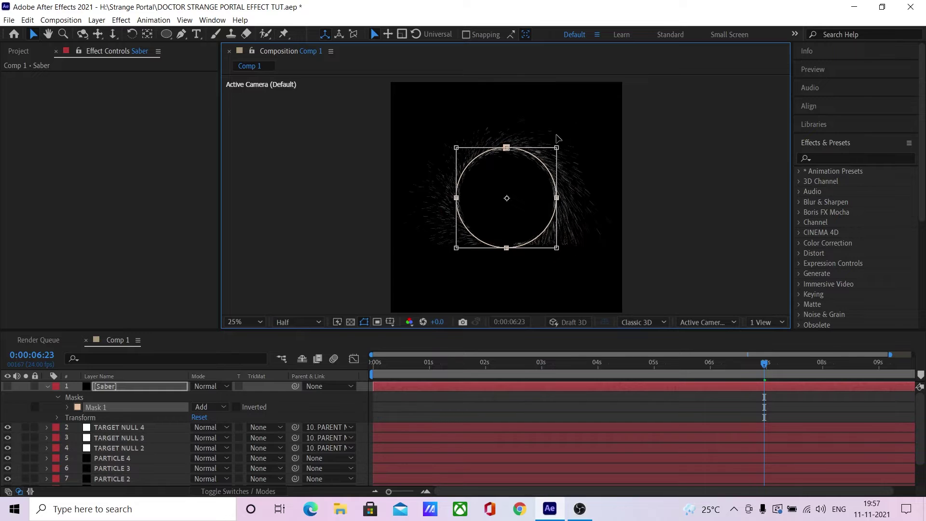
{"action": "key", "text": "period"}
{"action": "key", "text": "Return"}
Step: Apply the Saber effect from Effects & Presets to the Saber layer
{"action": "left_click", "coordinate": [851, 158]}
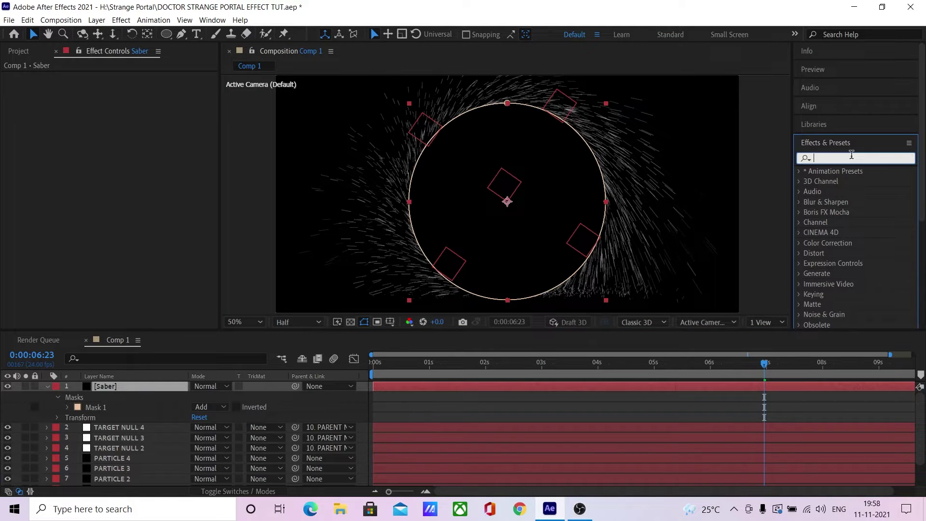
{"action": "type", "text": "sab"}
{"action": "left_click_drag", "start_coordinate": [834, 182], "coordinate": [144, 389]}
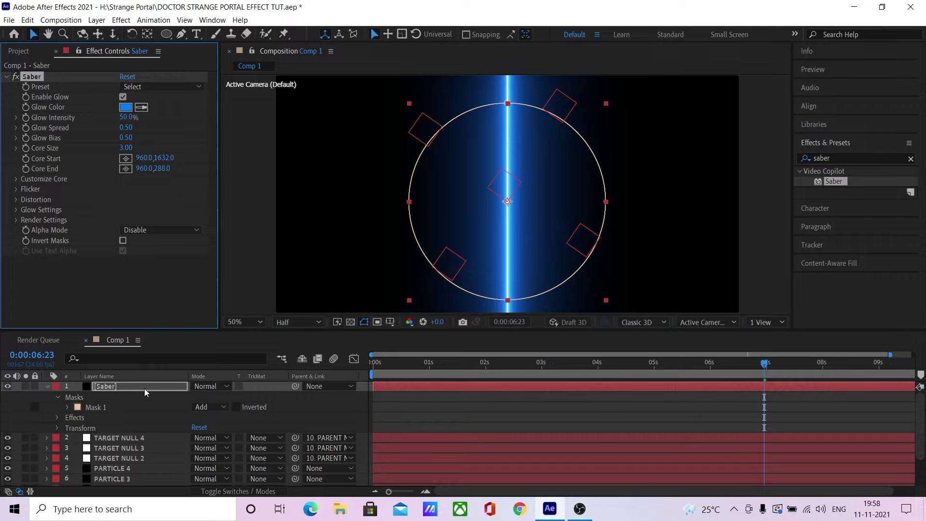
Step: Set the Saber Core Type to Layer Masks and apply the Myst preset
{"action": "left_click", "coordinate": [17, 179]}
{"action": "left_click", "coordinate": [145, 189]}
{"action": "left_click", "coordinate": [149, 212]}
{"action": "left_click", "coordinate": [176, 87]}
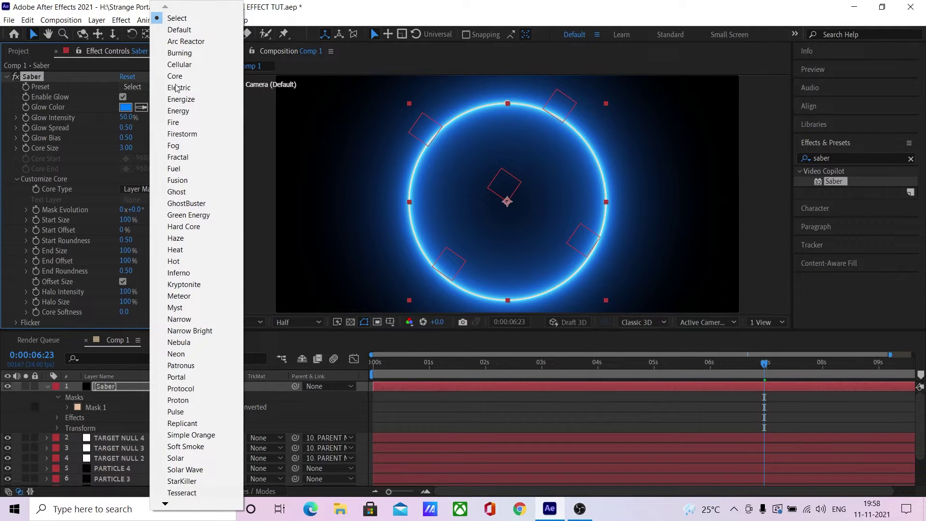
{"action": "left_click", "coordinate": [178, 307]}
Step: Make the glow colour white and set the Saber layer's blend mode to Add
{"action": "left_click", "coordinate": [125, 107]}
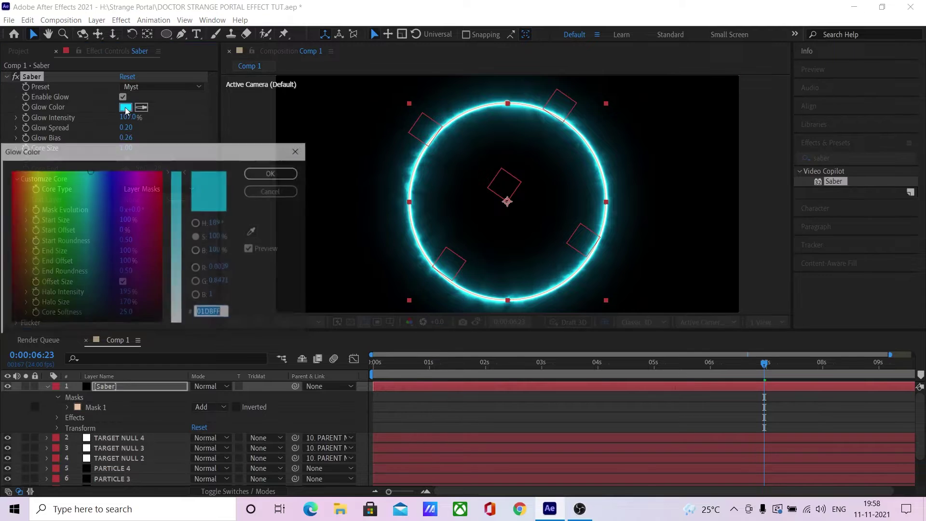
{"action": "left_click_drag", "start_coordinate": [177, 214], "coordinate": [183, 333]}
{"action": "left_click", "coordinate": [256, 175]}
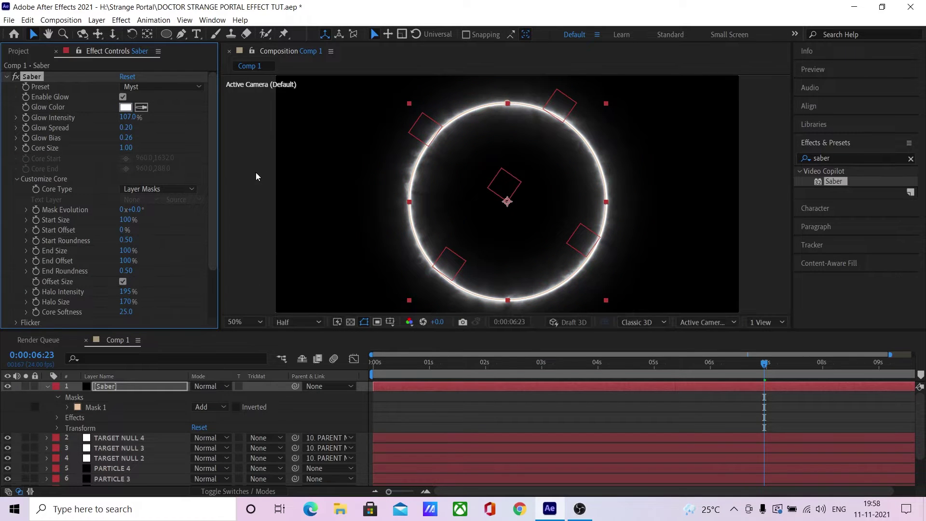
{"action": "left_click", "coordinate": [212, 386]}
{"action": "left_click", "coordinate": [258, 176]}
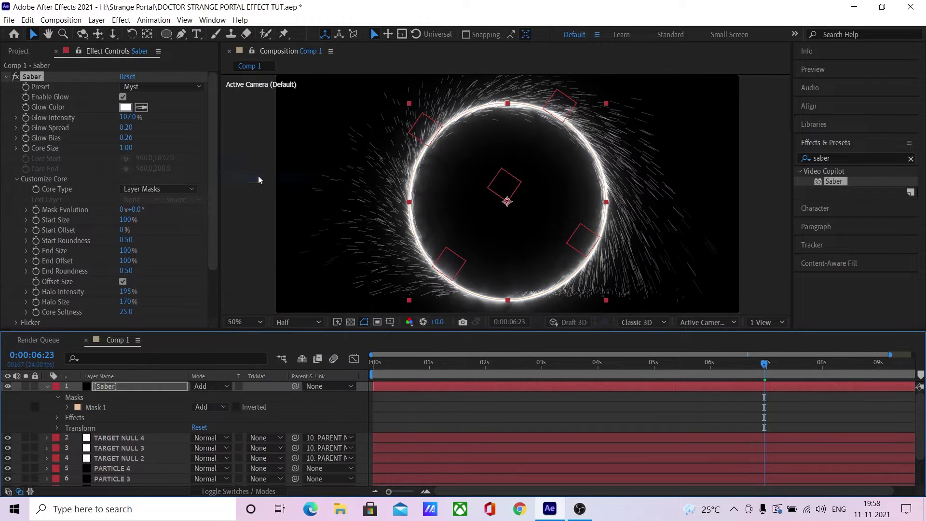
Step: Preview the glowing ring, then set Core Size to 0.60 and edit the End Size
{"action": "left_click", "coordinate": [374, 366]}
{"action": "key", "text": "space"}
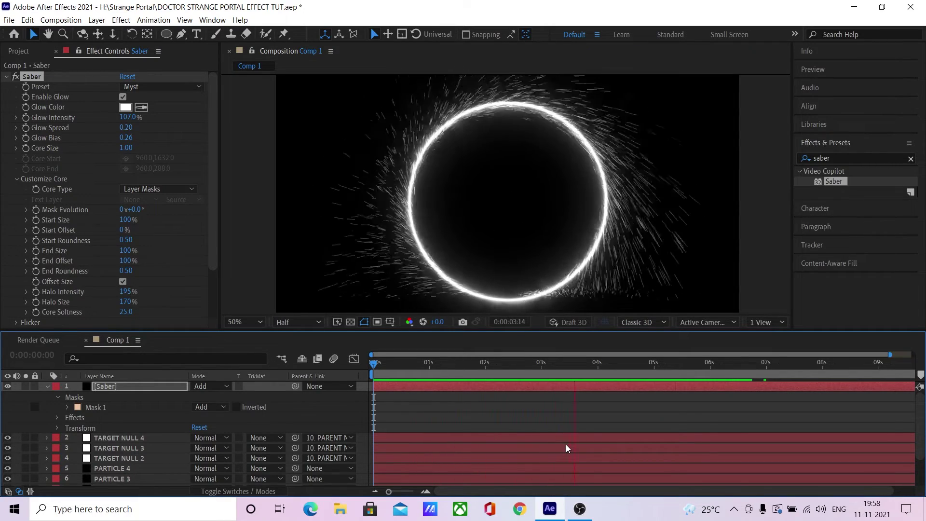
{"action": "left_click", "coordinate": [125, 148]}
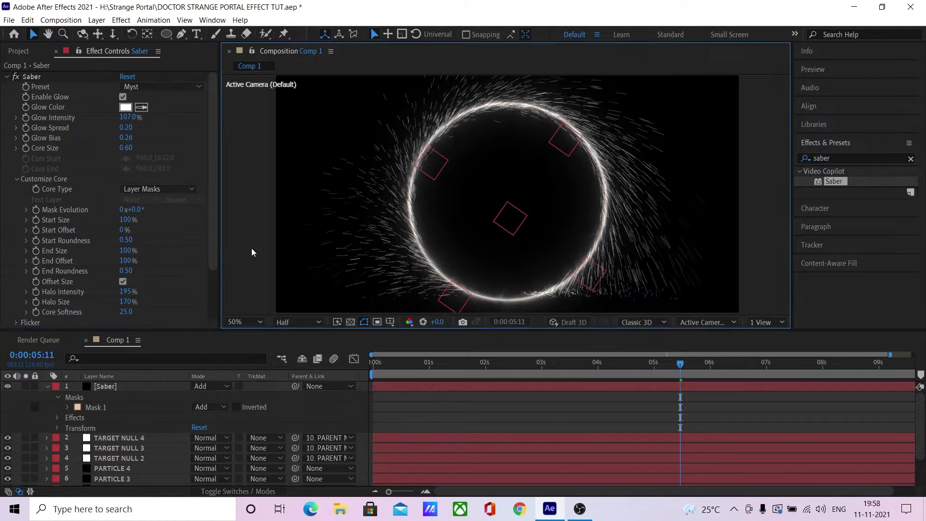
{"action": "key", "text": "Home"}
{"action": "left_click", "coordinate": [129, 250]}
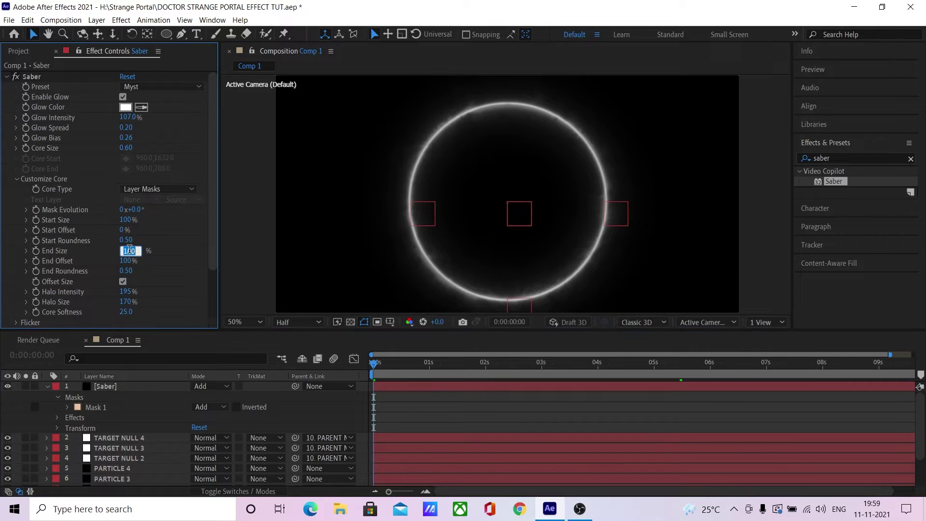
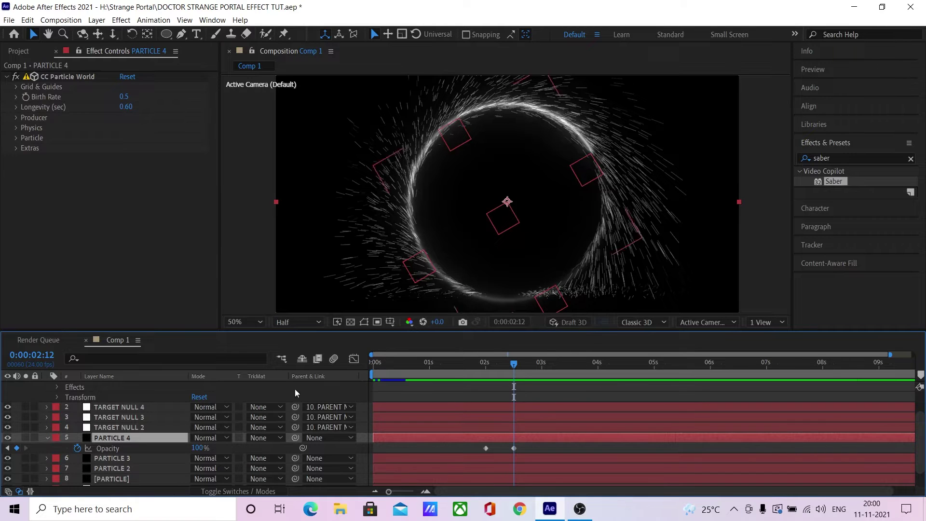
Step: Keyframe the Saber End Offset from 0% at frame 0 and preview the ring drawing on
{"action": "scroll", "coordinate": [184, 430], "scroll_direction": "up", "scroll_amount": 3}
{"action": "left_click", "coordinate": [133, 388]}
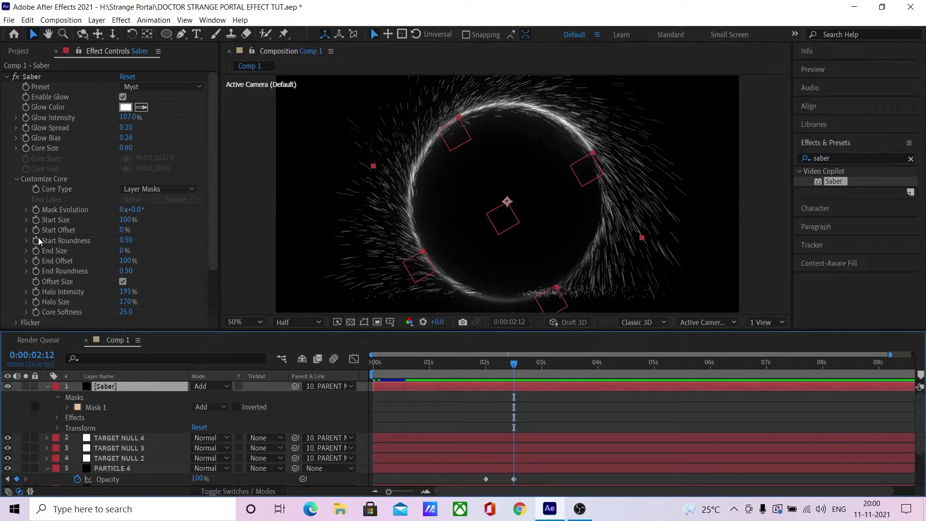
{"action": "left_click", "coordinate": [36, 260]}
{"action": "left_click_drag", "start_coordinate": [415, 365], "coordinate": [348, 371]}
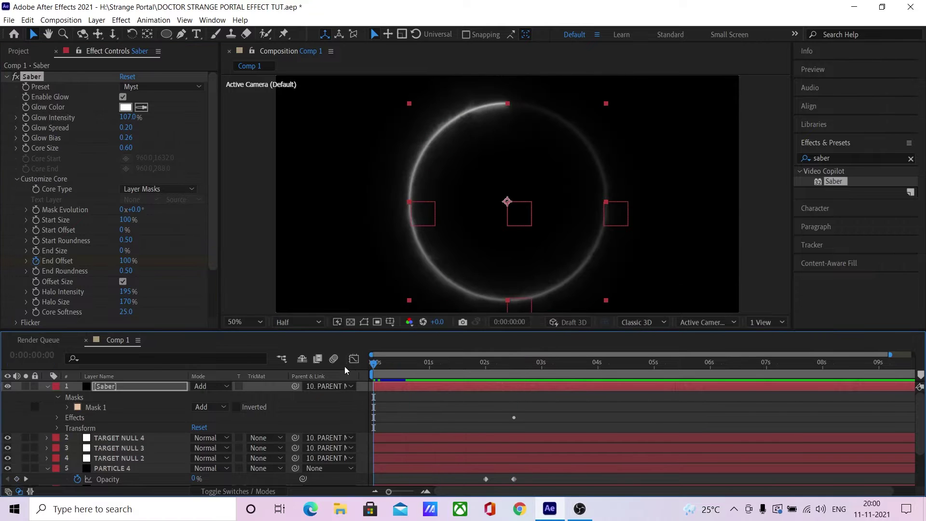
{"action": "left_click", "coordinate": [126, 261]}
{"action": "key", "text": "space"}
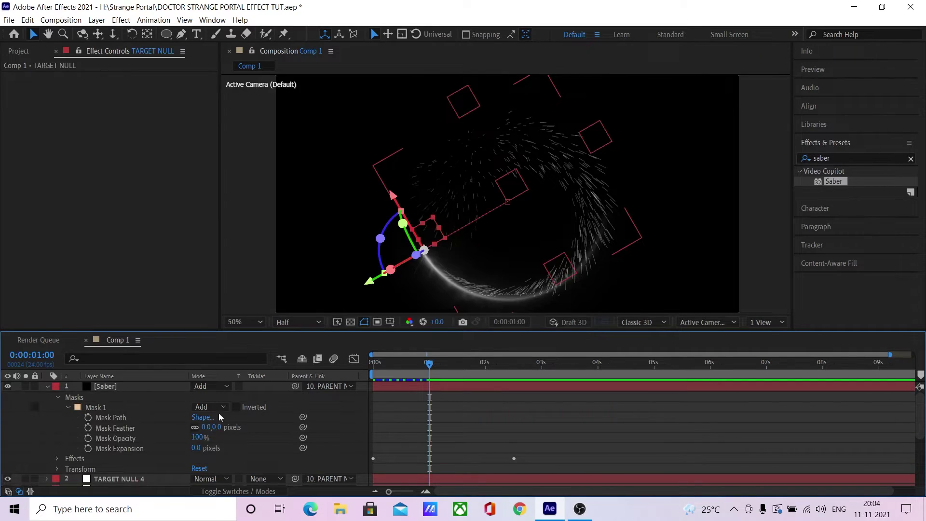
Step: Keyframe the Saber mask path and shrink the circle to a small central ring at an early frame
{"action": "left_click", "coordinate": [88, 417]}
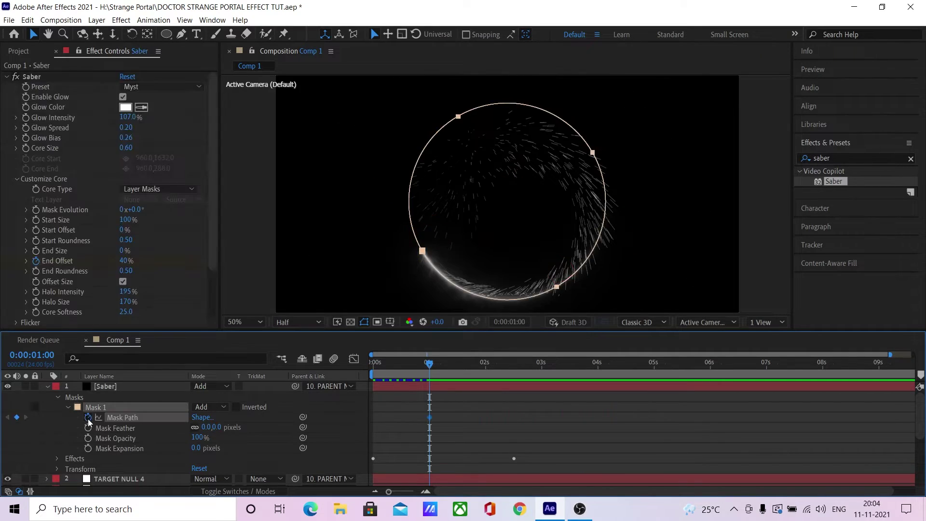
{"action": "left_click_drag", "start_coordinate": [430, 365], "coordinate": [389, 371]}
{"action": "double_click", "coordinate": [603, 201]}
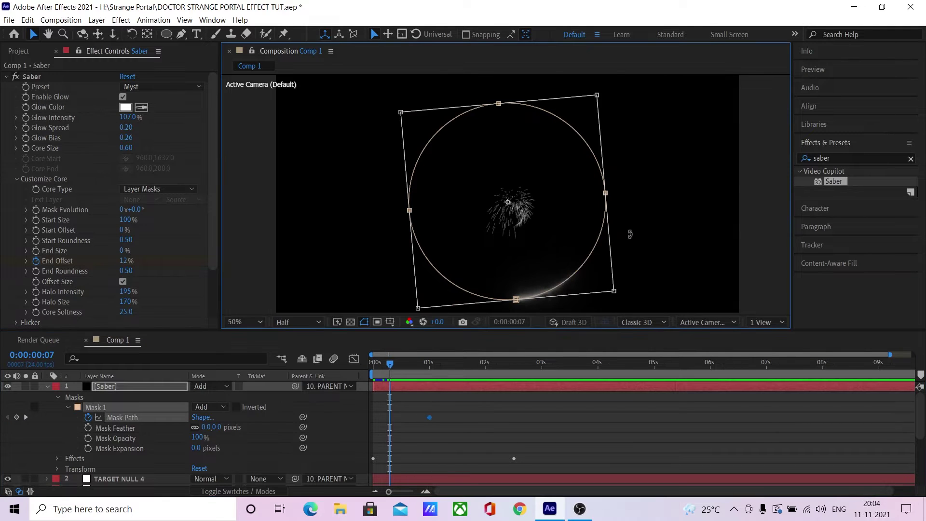
{"action": "left_click_drag", "start_coordinate": [613, 290], "coordinate": [538, 258]}
{"action": "key", "text": "Return"}
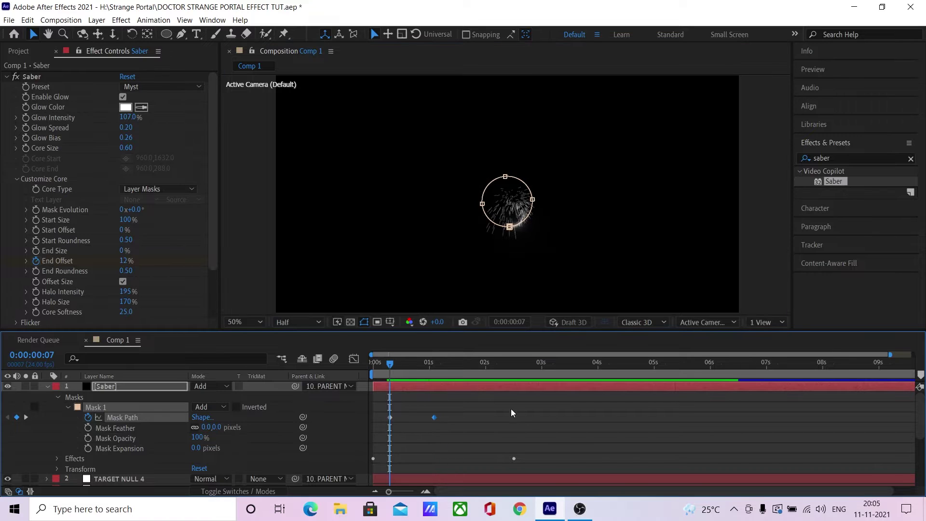
{"action": "key", "text": "space"}
{"action": "key", "text": "space"}
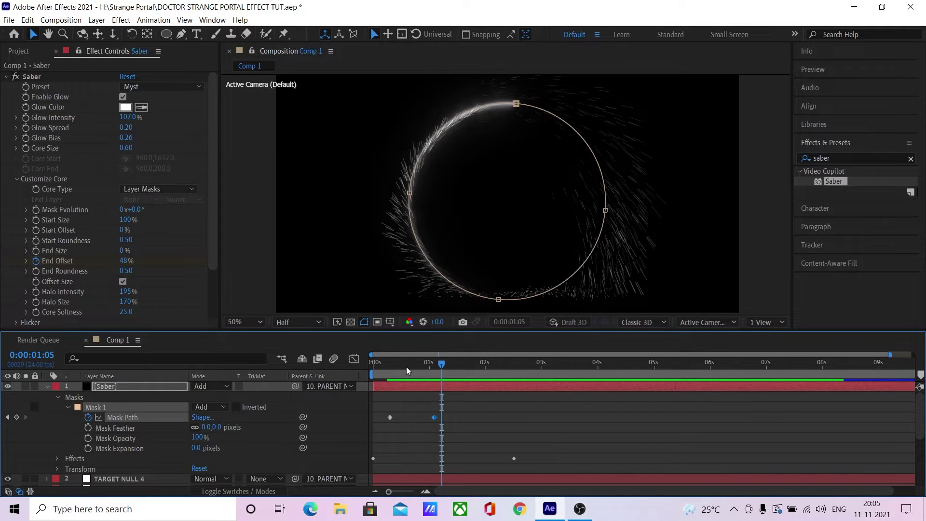
Step: At about one second, rotate the Saber layer to -28°
{"action": "left_click_drag", "start_coordinate": [391, 366], "coordinate": [434, 370]}
{"action": "left_click", "coordinate": [142, 398]}
{"action": "key", "text": "r"}
{"action": "left_click_drag", "start_coordinate": [206, 397], "coordinate": [181, 399]}
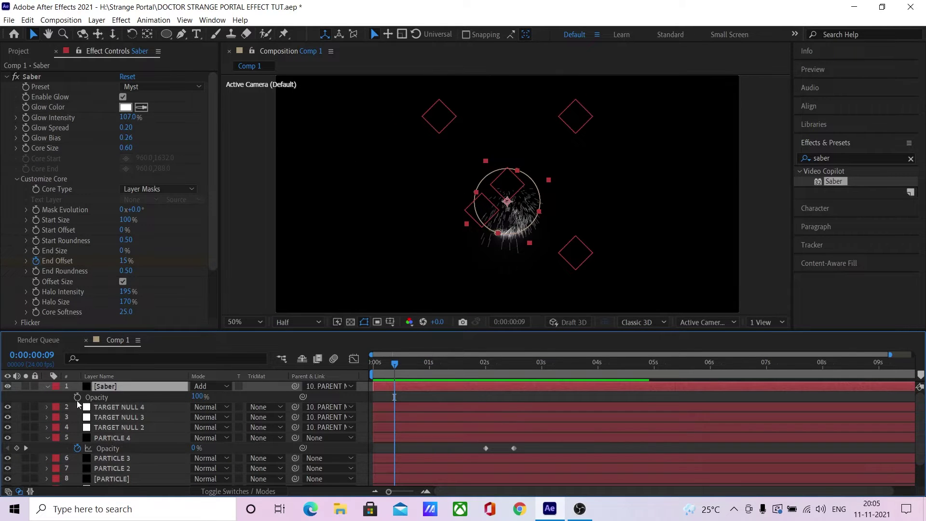
Step: Keyframe the Saber ring's Opacity so it fades in from 0 at the start
{"action": "left_click", "coordinate": [78, 398]}
{"action": "left_click_drag", "start_coordinate": [392, 363], "coordinate": [389, 365]}
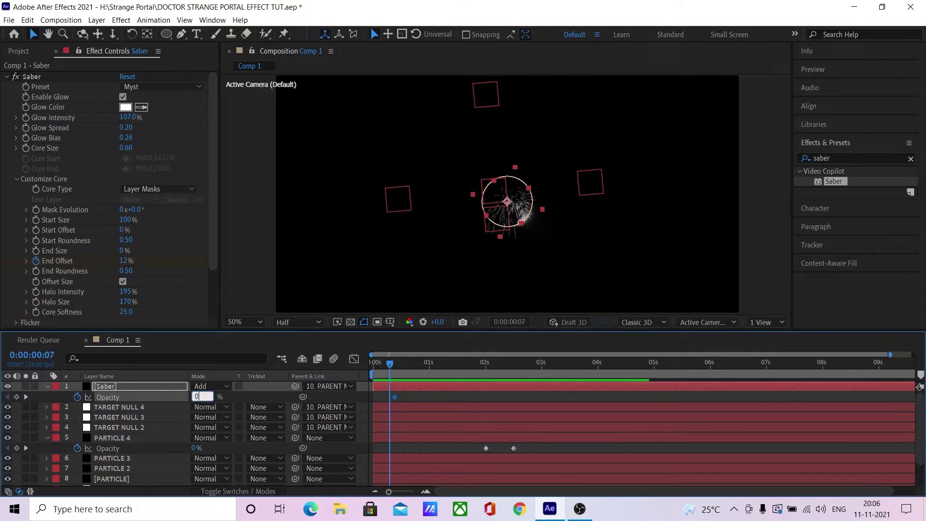
{"action": "key", "text": "Home"}
{"action": "left_click", "coordinate": [253, 252]}
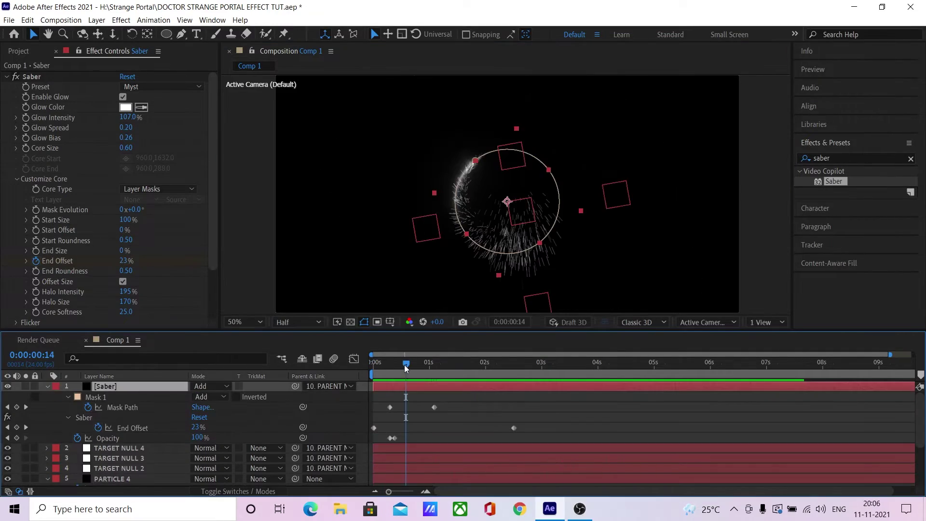
Step: Shift the first Mask Path keyframe one frame later and preview the retimed draw-on
{"action": "left_click_drag", "start_coordinate": [406, 368], "coordinate": [402, 368]}
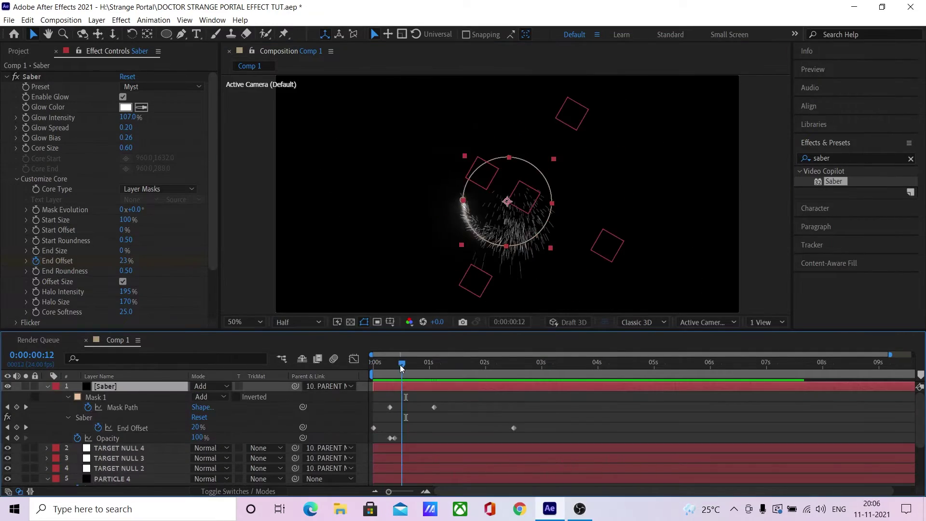
{"action": "left_click", "coordinate": [390, 407]}
{"action": "left_click_drag", "start_coordinate": [391, 406], "coordinate": [393, 406]}
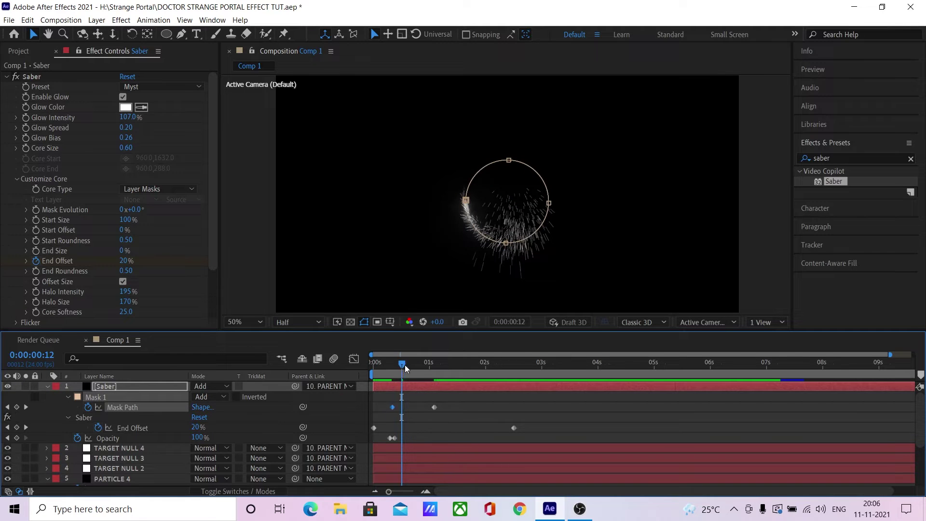
{"action": "left_click", "coordinate": [252, 255]}
{"action": "left_click", "coordinate": [253, 255]}
{"action": "left_click_drag", "start_coordinate": [389, 365], "coordinate": [373, 365]}
{"action": "key", "text": "space"}
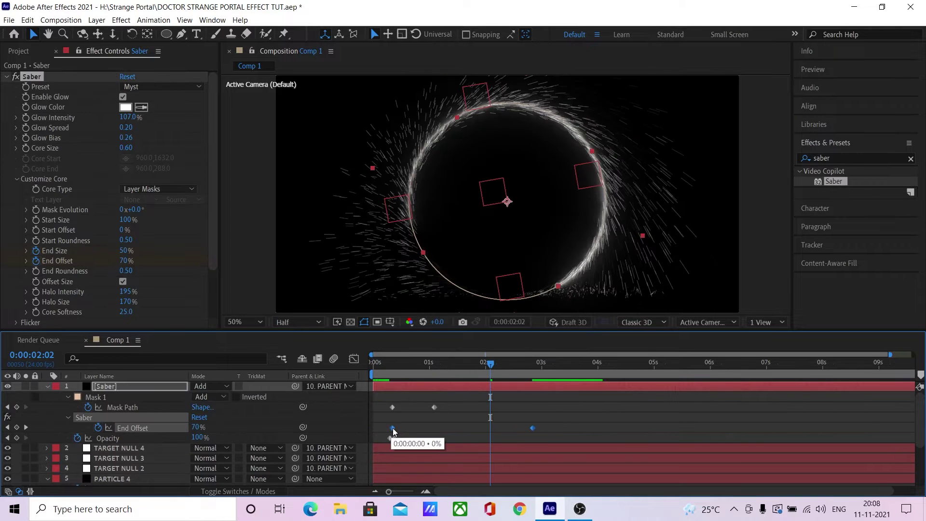
{"action": "left_click", "coordinate": [254, 241]}
{"action": "left_click_drag", "start_coordinate": [396, 364], "coordinate": [372, 365]}
{"action": "key", "text": "space"}
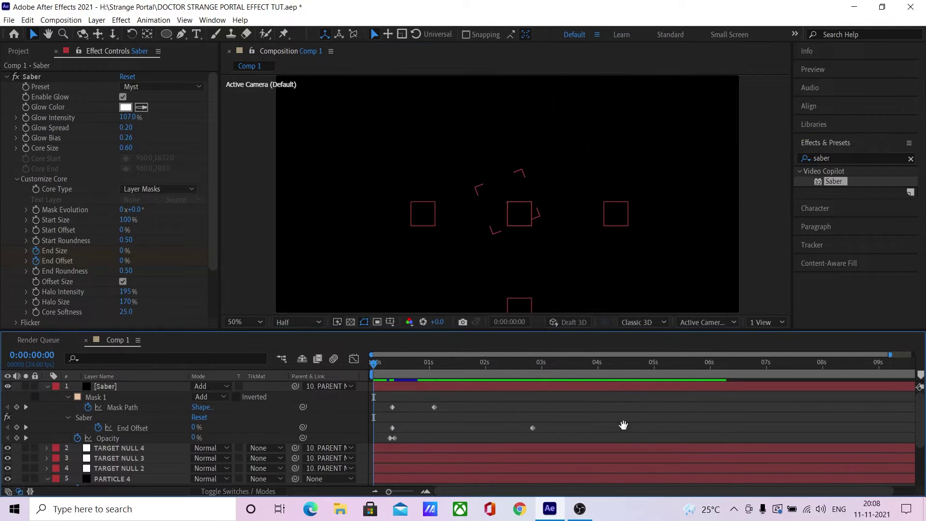
{"action": "key", "text": "space"}
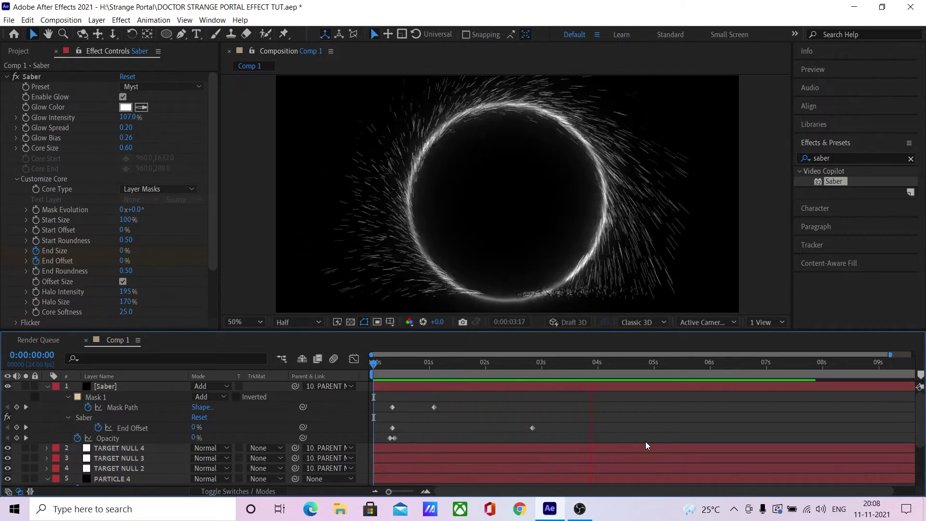
{"action": "key", "text": "space"}
Step: Set the core Distortion Amount to 5
{"action": "scroll", "coordinate": [131, 192], "scroll_direction": "down", "scroll_amount": 5}
{"action": "left_click", "coordinate": [125, 190]}
{"action": "type", "text": "5"}
{"action": "key", "text": "Return"}
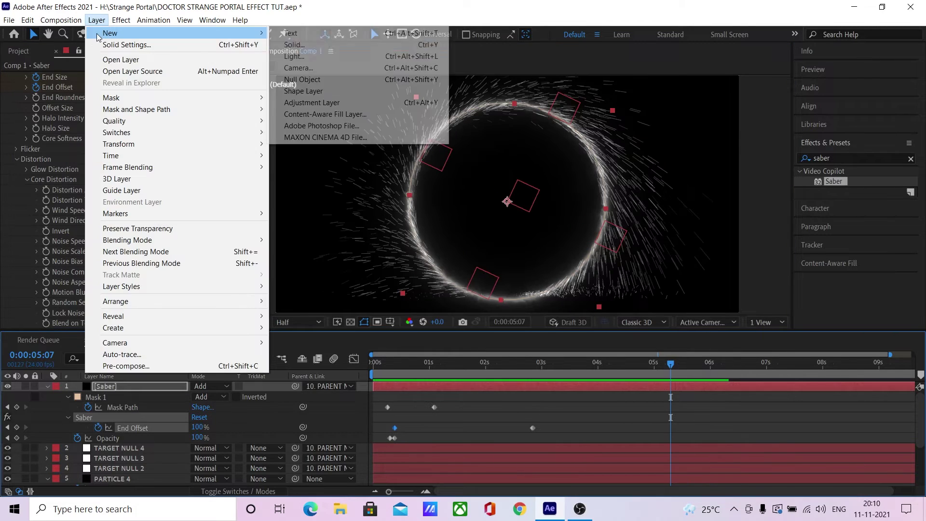
Step: Create a white solid named 'Saber floor cutoff'
{"action": "left_click", "coordinate": [320, 45]}
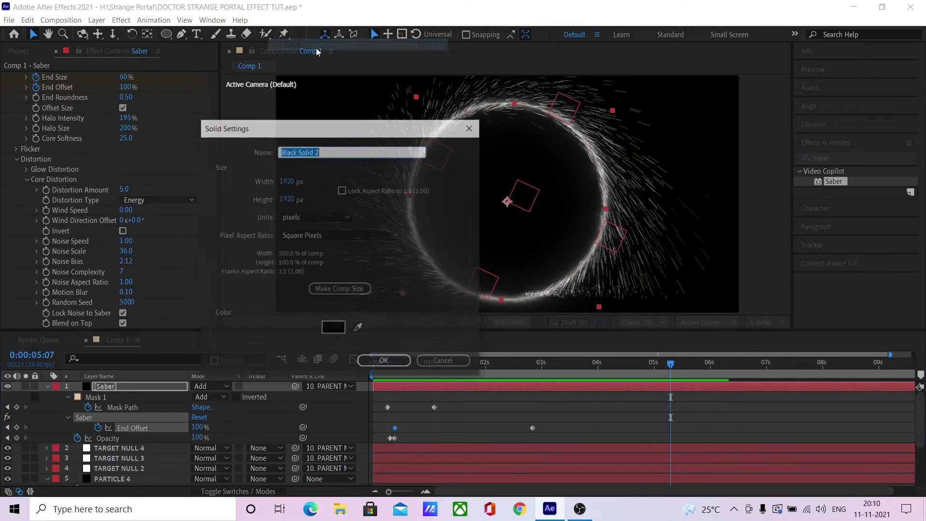
{"action": "left_click", "coordinate": [333, 328]}
{"action": "left_click", "coordinate": [11, 171]}
{"action": "left_click", "coordinate": [270, 172]}
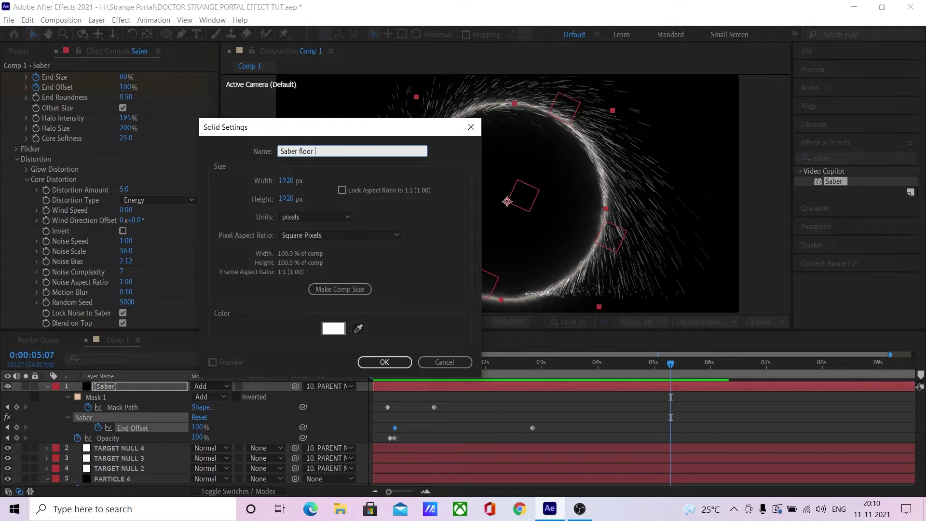
{"action": "left_click", "coordinate": [384, 362]}
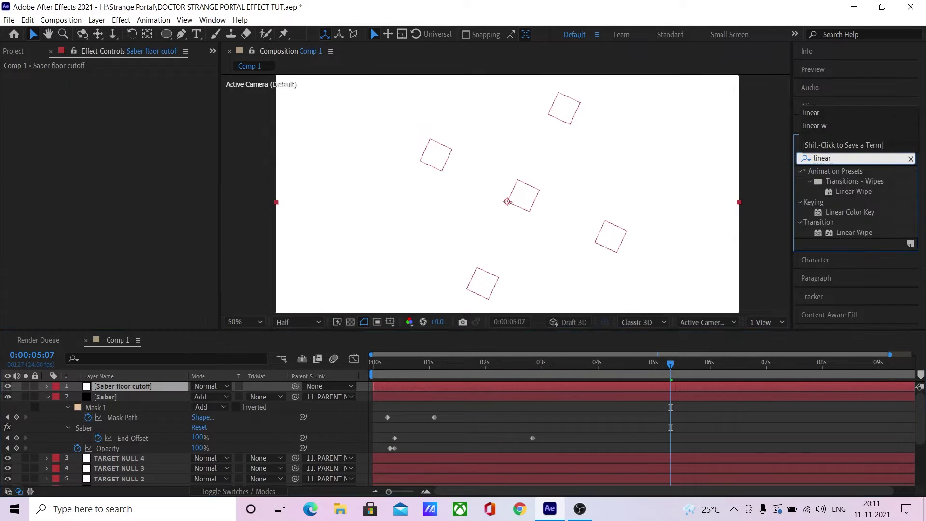
Step: Apply Linear Wipe to the solid at 30% completion with 27 feather
{"action": "left_click_drag", "start_coordinate": [890, 235], "coordinate": [150, 391]}
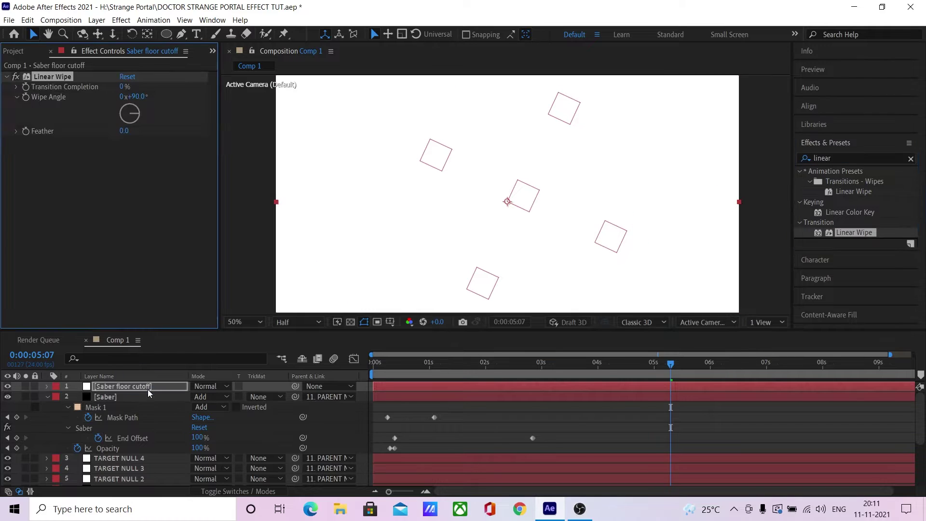
{"action": "left_click_drag", "start_coordinate": [125, 87], "coordinate": [141, 90]}
{"action": "left_click_drag", "start_coordinate": [122, 133], "coordinate": [138, 130]}
Step: Set the Saber layer's track matte to Alpha Matte and preview from the start
{"action": "left_click", "coordinate": [264, 396]}
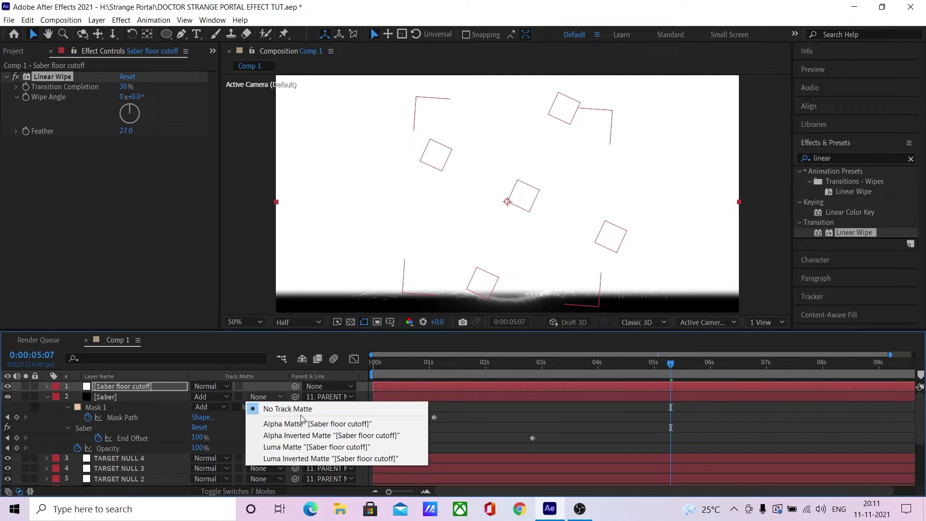
{"action": "left_click", "coordinate": [301, 426]}
{"action": "left_click_drag", "start_coordinate": [127, 89], "coordinate": [129, 89]}
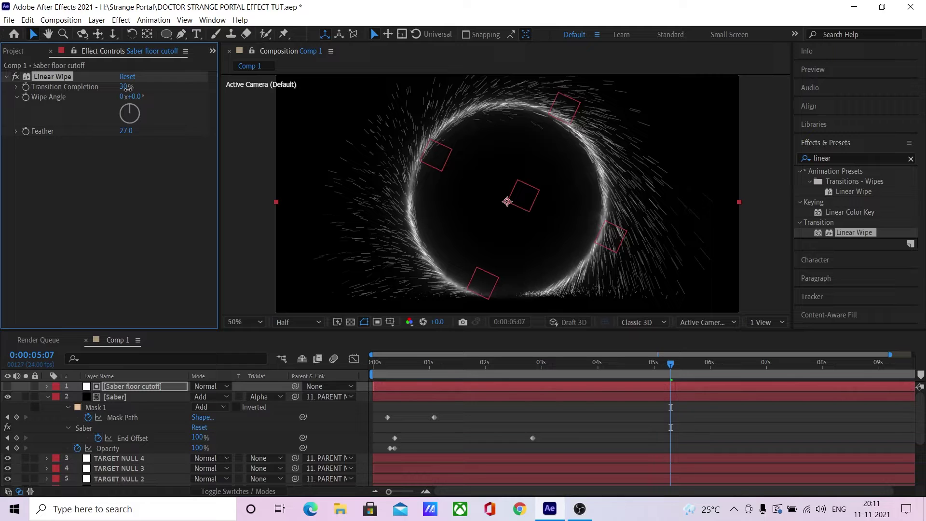
{"action": "key", "text": "Home"}
{"action": "key", "text": "space"}
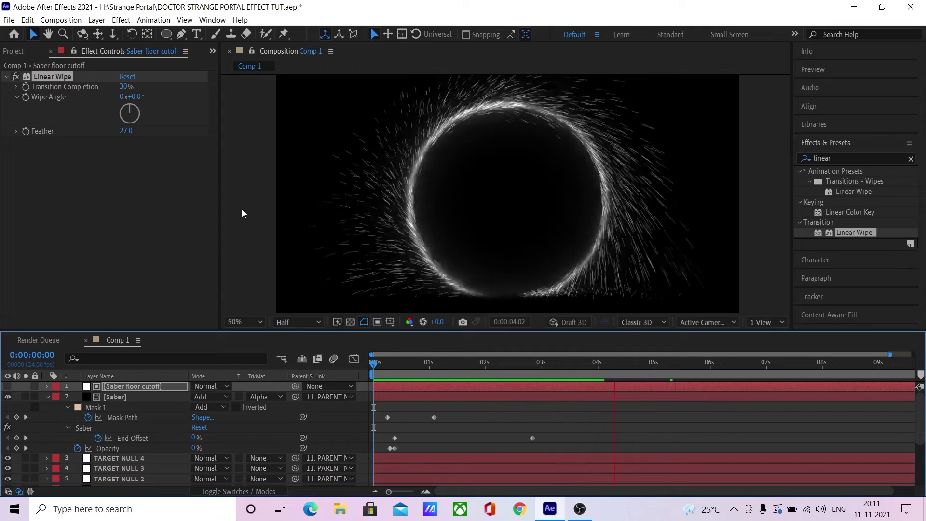
Step: Add an adjustment layer with a Glow of wider radius and intensity 0.2
{"action": "left_click", "coordinate": [96, 20]}
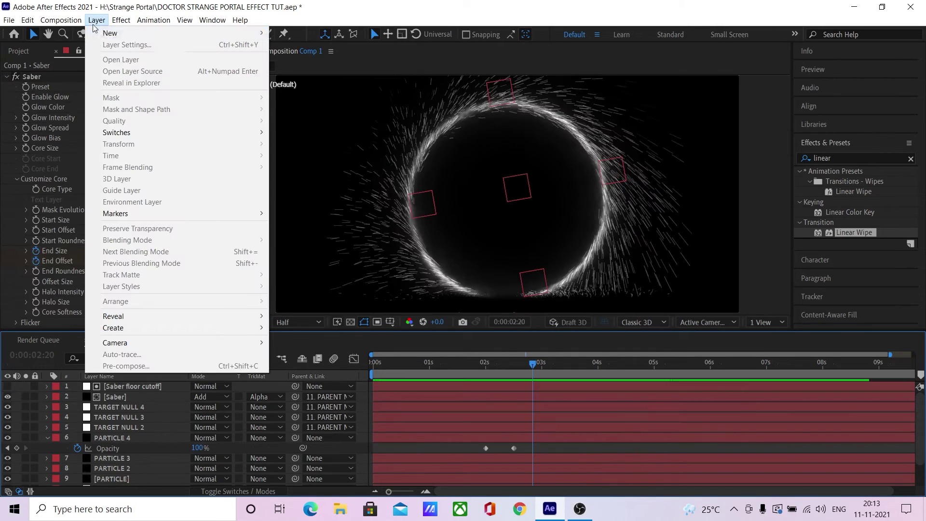
{"action": "mouse_move", "coordinate": [110, 33]}
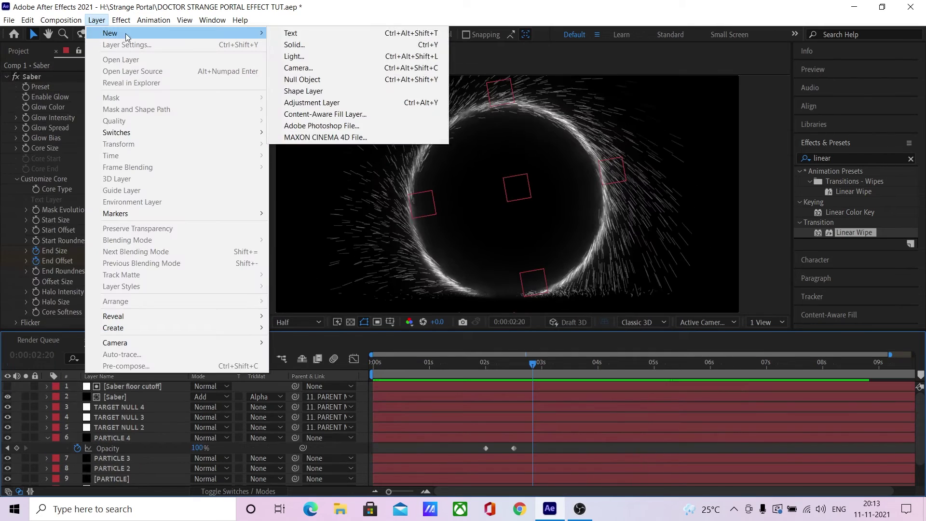
{"action": "left_click", "coordinate": [302, 100]}
{"action": "left_click", "coordinate": [849, 159]}
{"action": "type", "text": "glow"}
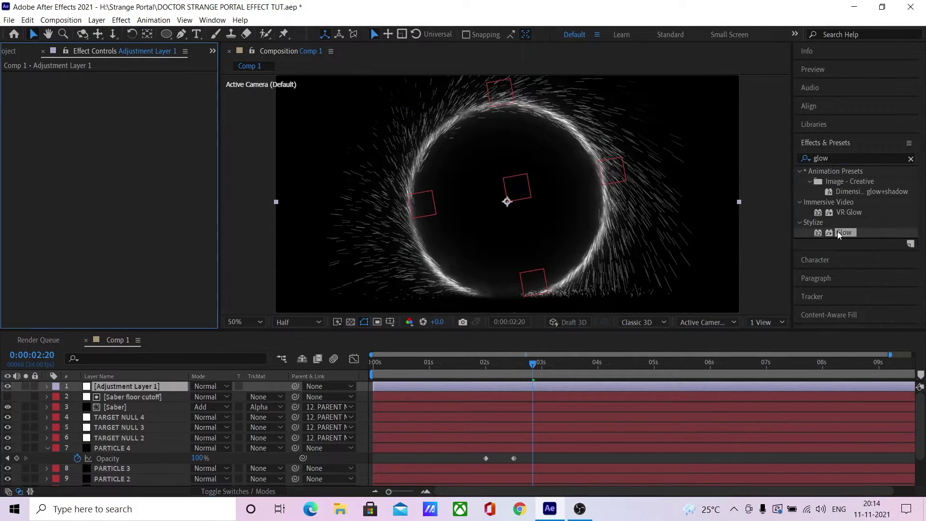
{"action": "left_click_drag", "start_coordinate": [845, 233], "coordinate": [126, 386]}
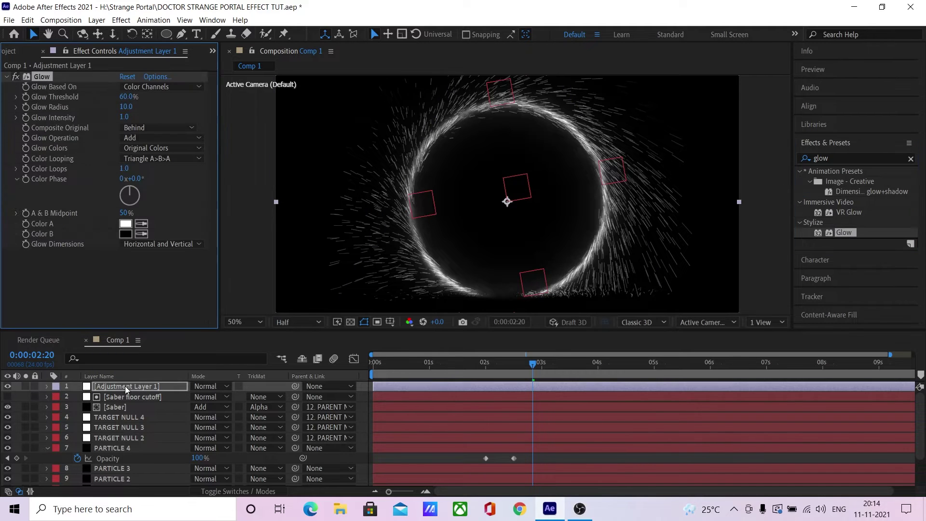
{"action": "left_click_drag", "start_coordinate": [125, 107], "coordinate": [126, 108]}
{"action": "left_click", "coordinate": [126, 118]}
{"action": "type", "text": "0.2"}
{"action": "key", "text": "Return"}
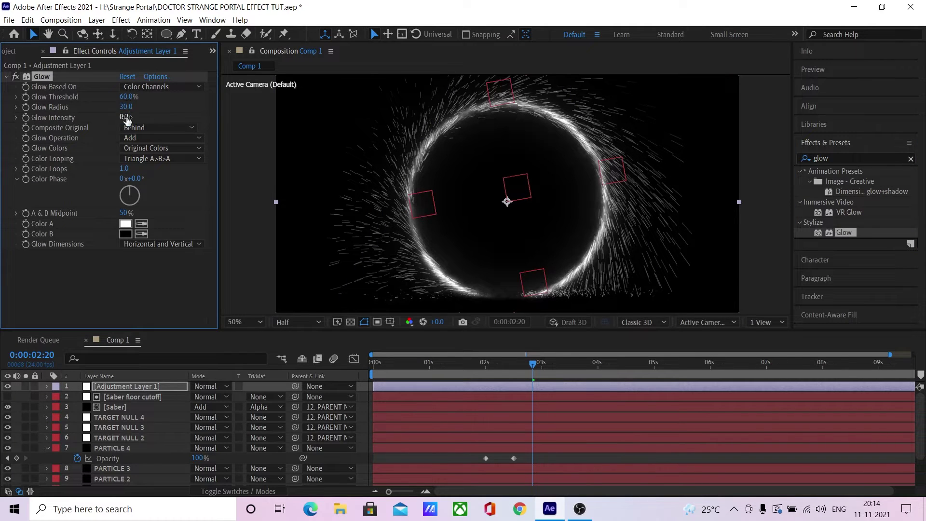
Step: Add a second Glow with 0% threshold and intensity 0.1
{"action": "left_click_drag", "start_coordinate": [844, 233], "coordinate": [177, 282]}
{"action": "left_click", "coordinate": [126, 176]}
{"action": "type", "text": "0"}
{"action": "key", "text": "Return"}
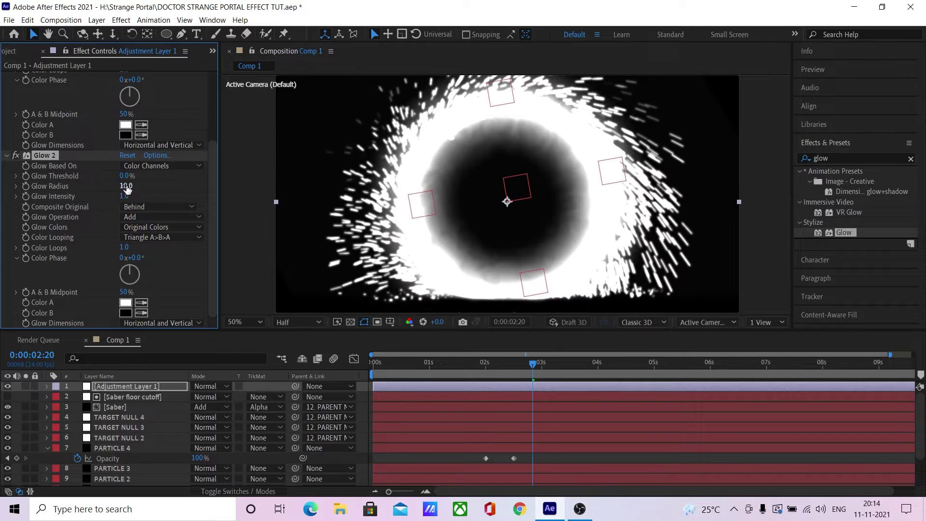
{"action": "key", "text": "Return"}
{"action": "left_click", "coordinate": [124, 196]}
{"action": "type", "text": "0.2"}
{"action": "key", "text": "Return"}
{"action": "left_click", "coordinate": [125, 196]}
{"action": "type", "text": "0.1"}
{"action": "key", "text": "Return"}
{"action": "left_click", "coordinate": [125, 185]}
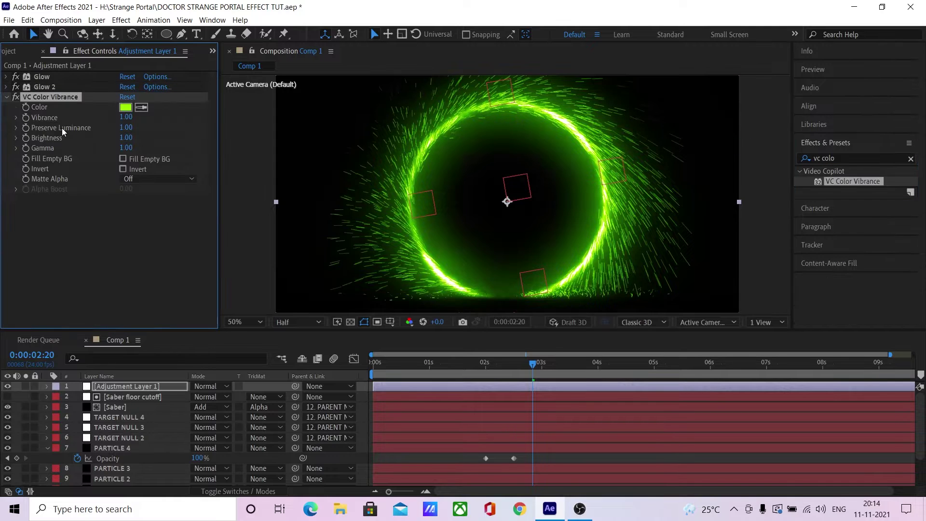
Step: Set the vibrance tint hue to 35 for orange and preview the portal
{"action": "left_click", "coordinate": [125, 107]}
{"action": "type", "text": "35"}
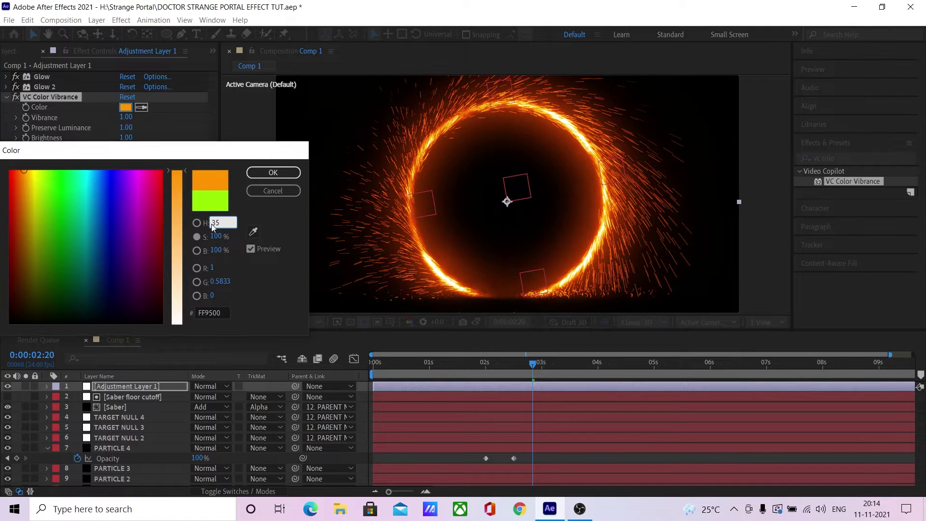
{"action": "key", "text": "Return"}
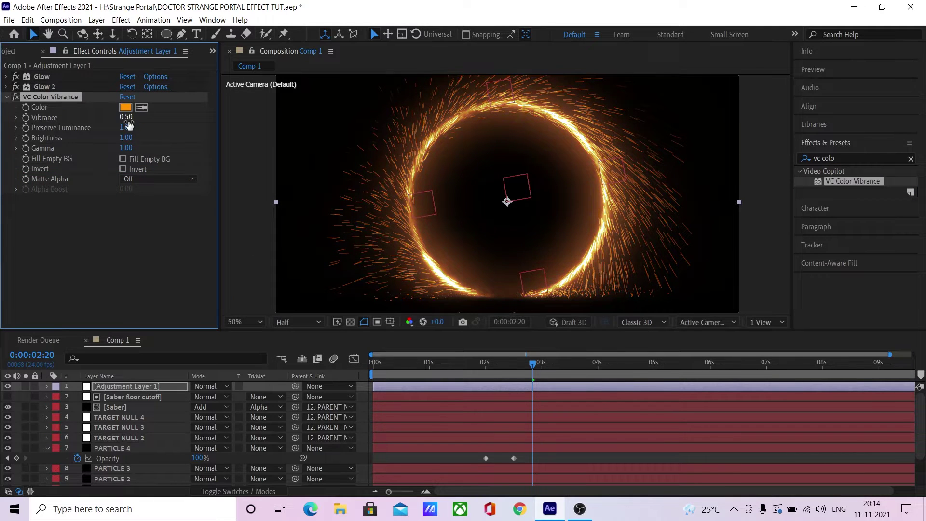
{"action": "key", "text": "space"}
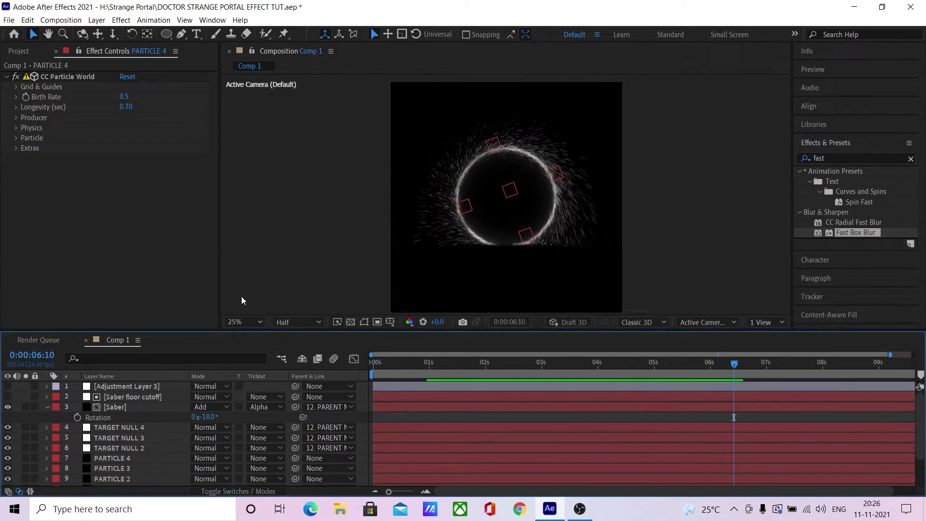
Step: Queue the composition with PNG Sequence output format and render it
{"action": "left_click", "coordinate": [61, 19]}
{"action": "left_click", "coordinate": [83, 110]}
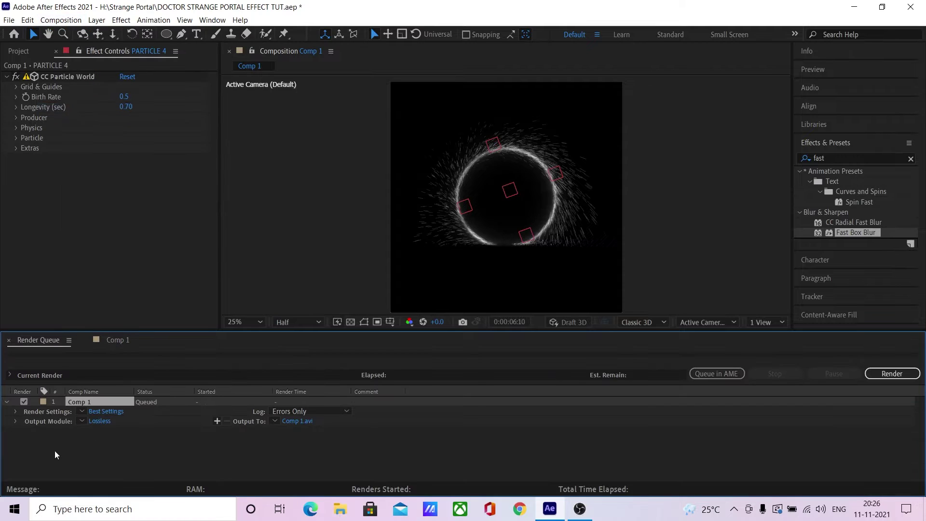
{"action": "left_click", "coordinate": [91, 421]}
{"action": "left_click", "coordinate": [387, 105]}
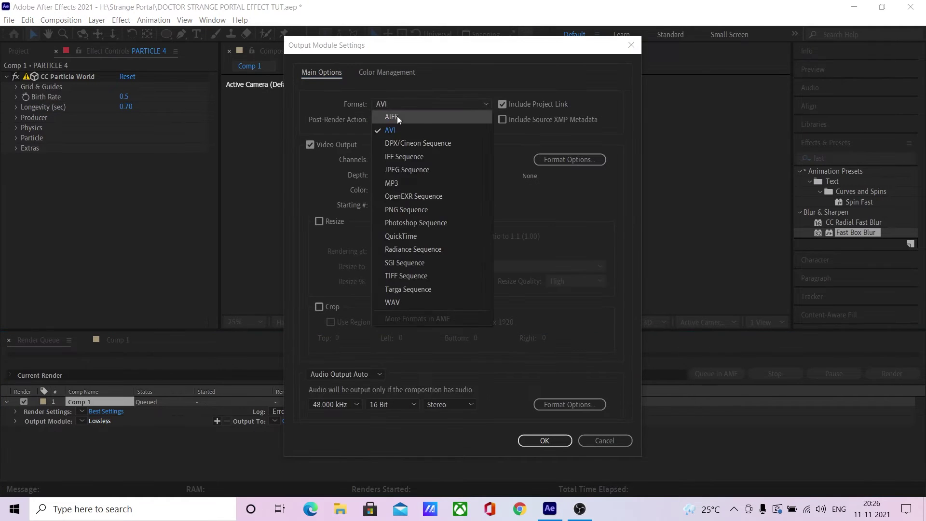
{"action": "left_click", "coordinate": [407, 211]}
{"action": "left_click", "coordinate": [544, 440]}
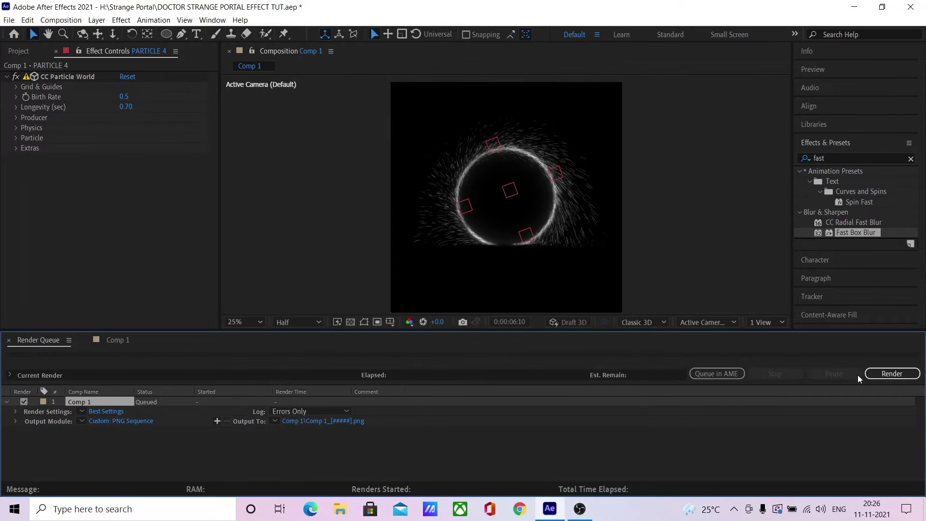
{"action": "left_click", "coordinate": [880, 375]}
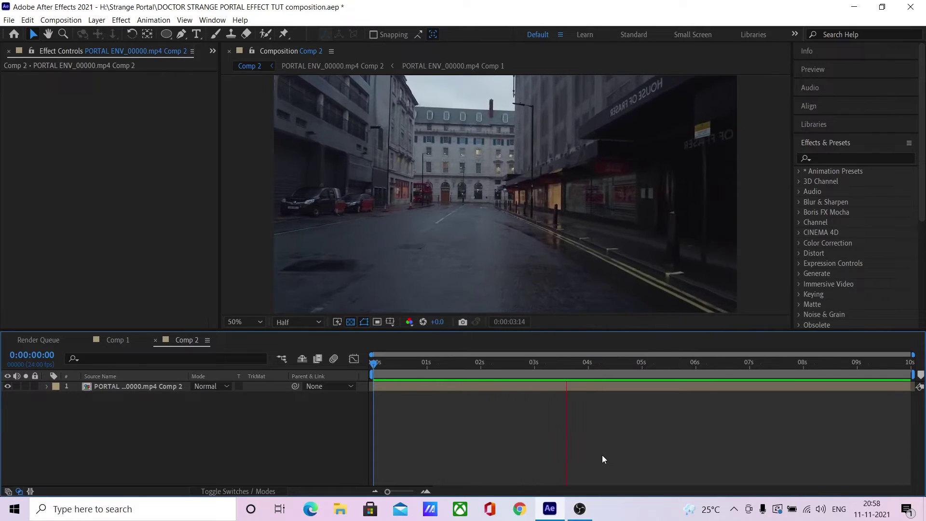
Step: Apply 3D Camera Tracker to the street footage and create a null and camera from road track points
{"action": "left_click_drag", "start_coordinate": [854, 252], "coordinate": [466, 391]}
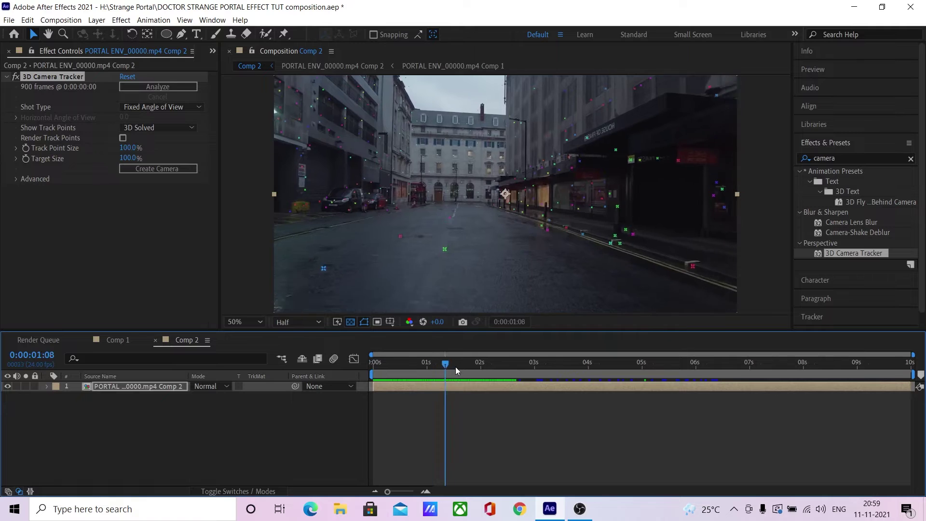
{"action": "left_click_drag", "start_coordinate": [455, 367], "coordinate": [678, 367]}
{"action": "mouse_move", "coordinate": [386, 237]}
{"action": "left_mouse_down"}
{"action": "mouse_move", "coordinate": [467, 251]}
{"action": "mouse_move", "coordinate": [507, 235]}
{"action": "left_mouse_up"}
{"action": "right_click", "coordinate": [447, 233]}
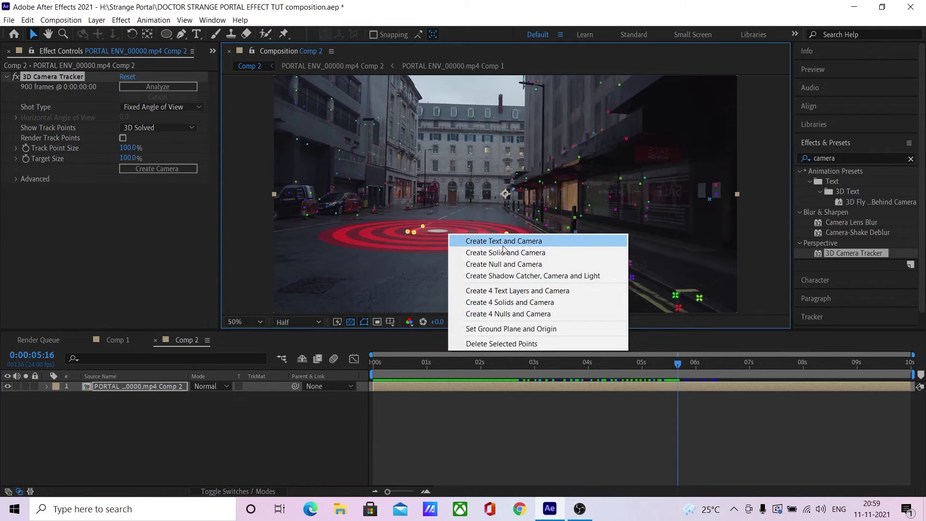
{"action": "left_click", "coordinate": [503, 264]}
Step: Import the Strange Portal frames as a PNG sequence
{"action": "right_click", "coordinate": [82, 213]}
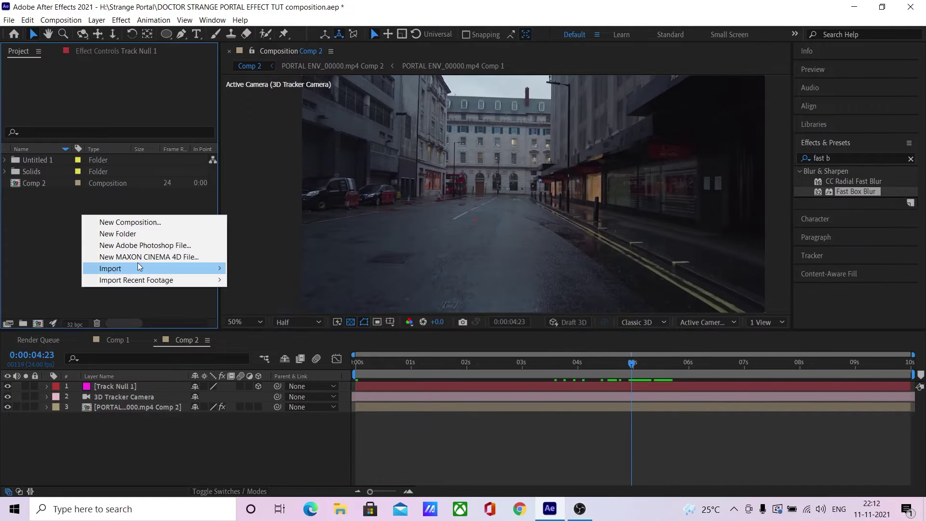
{"action": "mouse_move", "coordinate": [145, 267]}
{"action": "left_click", "coordinate": [269, 266]}
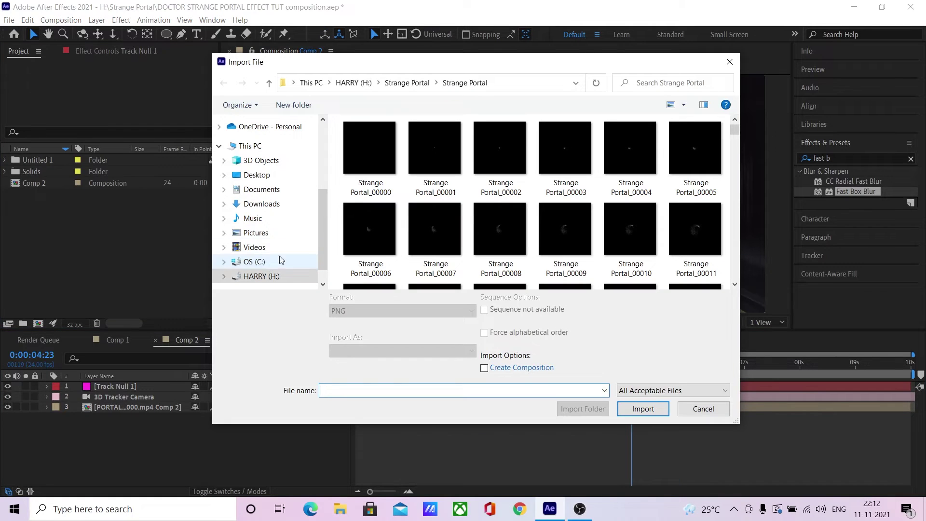
{"action": "left_click", "coordinate": [369, 154]}
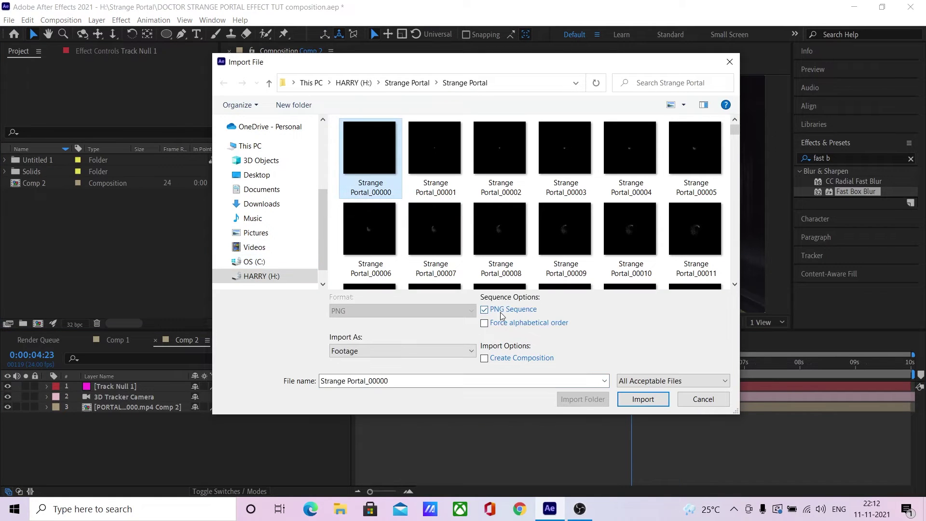
{"action": "left_click", "coordinate": [633, 400]}
Step: Interpret the imported sequence at 24 fps
{"action": "right_click", "coordinate": [47, 171]}
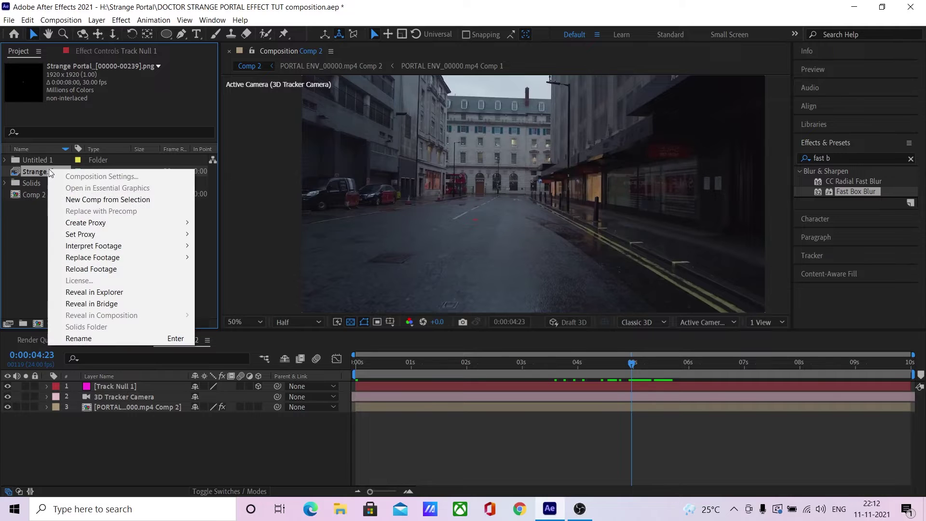
{"action": "mouse_move", "coordinate": [110, 248]}
{"action": "left_click", "coordinate": [251, 247]}
{"action": "type", "text": "24"}
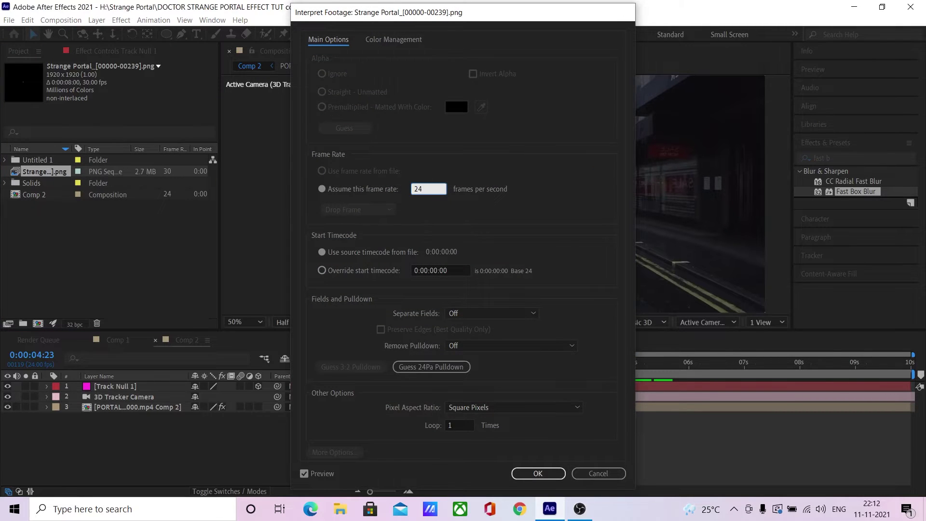
{"action": "key", "text": "Return"}
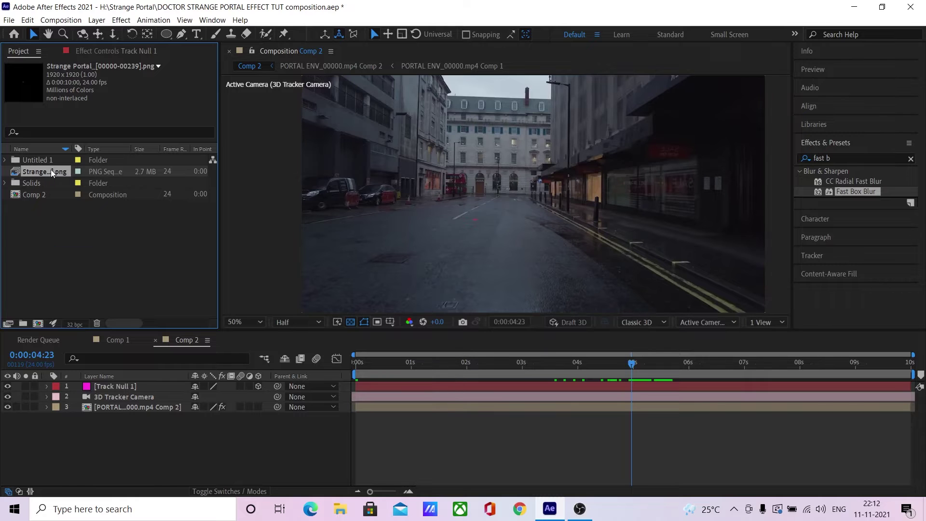
Step: Add the portal sequence to Comp 2, pre-compose it as PORTAL, and lower its anchor point
{"action": "left_click_drag", "start_coordinate": [100, 372], "coordinate": [97, 385]}
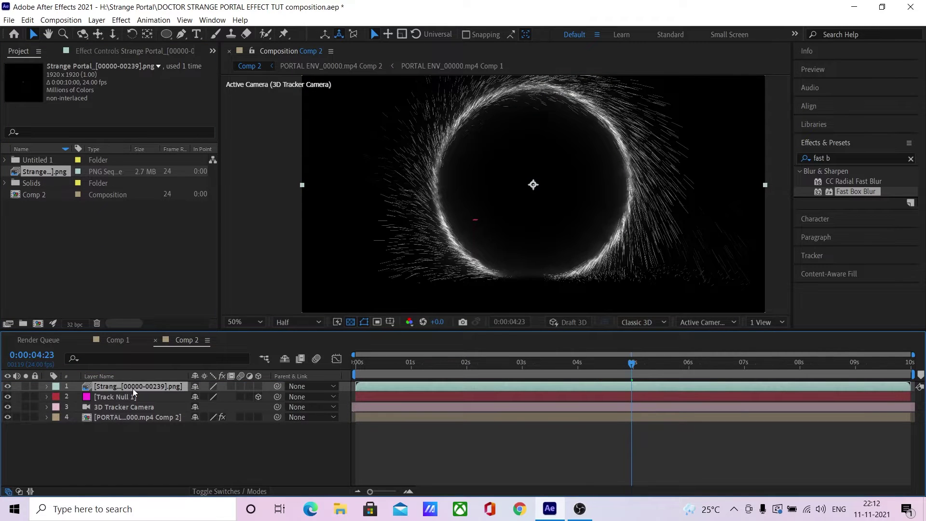
{"action": "key", "text": "ctrl+shift+c"}
{"action": "key", "text": "Return"}
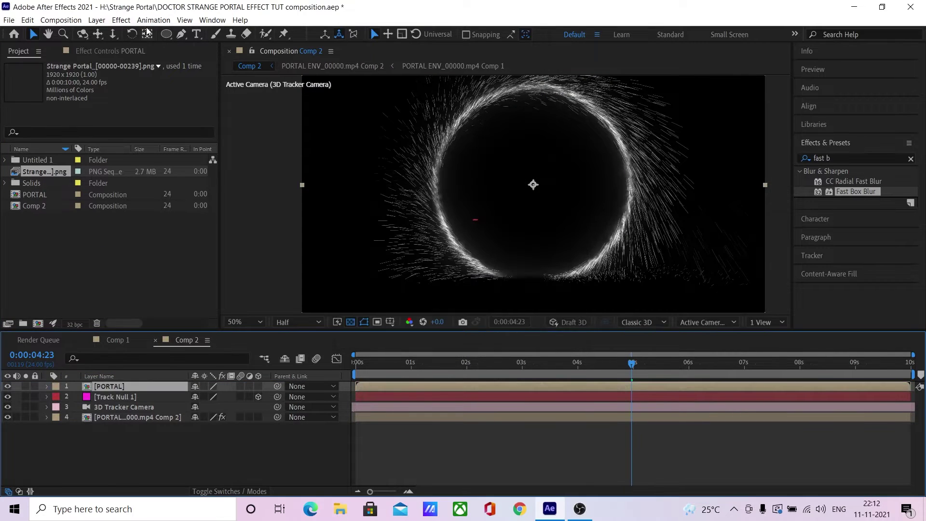
{"action": "left_click_drag", "start_coordinate": [533, 184], "coordinate": [533, 210]}
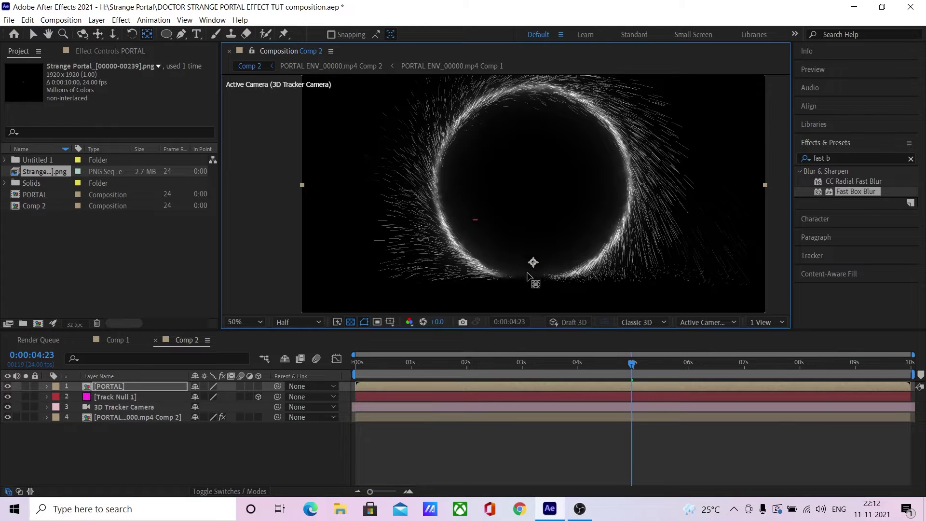
Step: Make PORTAL 3D, parent it to Track Null 1, and set X Rotation to 90°
{"action": "left_click", "coordinate": [258, 387]}
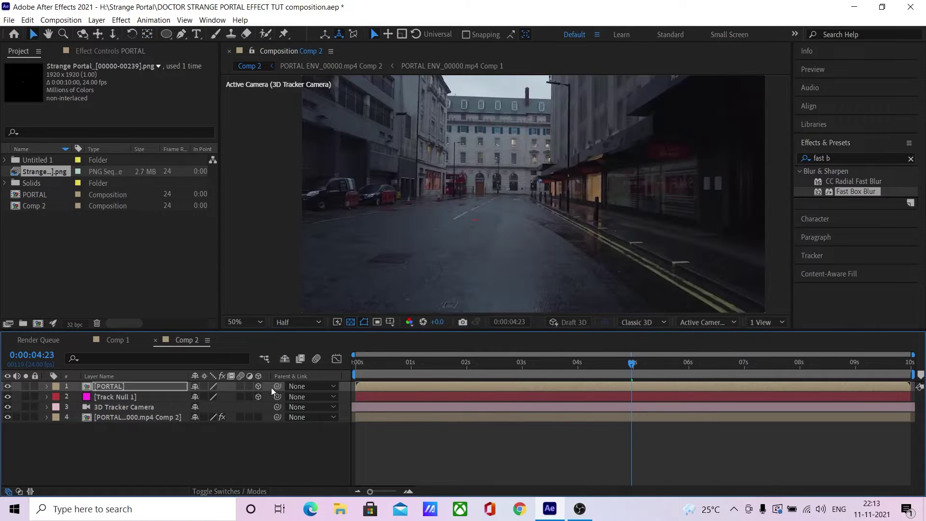
{"action": "left_click_drag", "start_coordinate": [278, 386], "coordinate": [152, 400]}
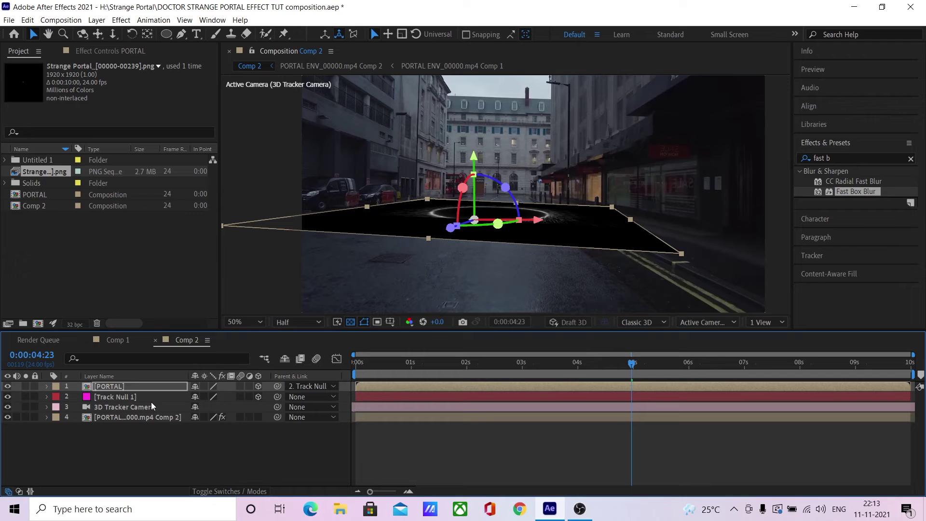
{"action": "left_click", "coordinate": [143, 387]}
{"action": "key", "text": "r"}
{"action": "left_click_drag", "start_coordinate": [215, 397], "coordinate": [215, 396]}
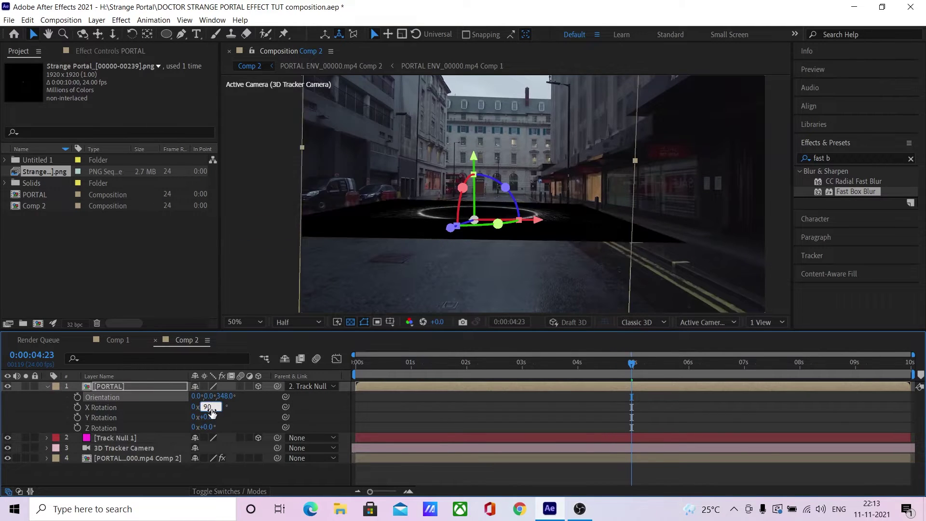
{"action": "key", "text": "Return"}
Step: Set PORTAL to Screen mode at 50% scale, shift it along the road, and preview
{"action": "key", "text": "F4"}
{"action": "left_click", "coordinate": [217, 388]}
{"action": "left_click", "coordinate": [260, 202]}
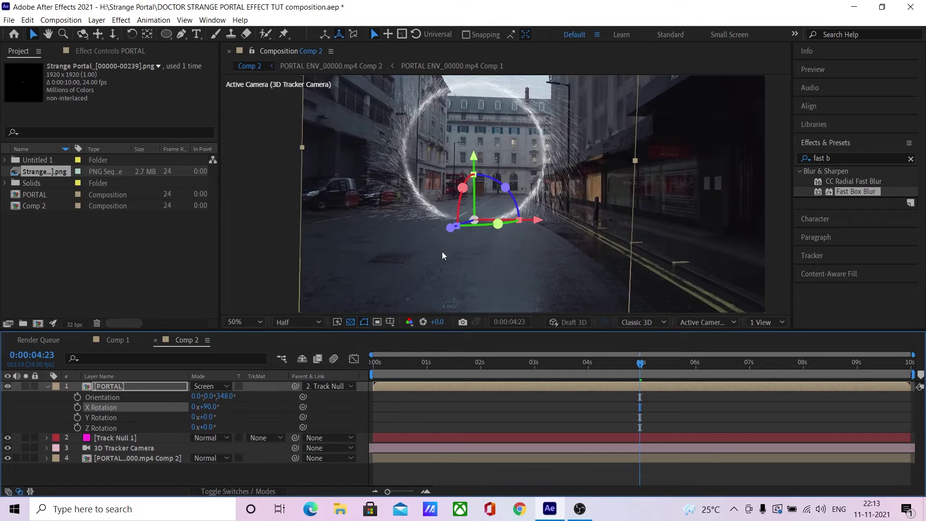
{"action": "type", "text": "s"}
{"action": "type", "text": "50"}
{"action": "key", "text": "Return"}
{"action": "left_click_drag", "start_coordinate": [538, 220], "coordinate": [601, 224]}
{"action": "left_click", "coordinate": [590, 481]}
{"action": "key", "text": "space"}
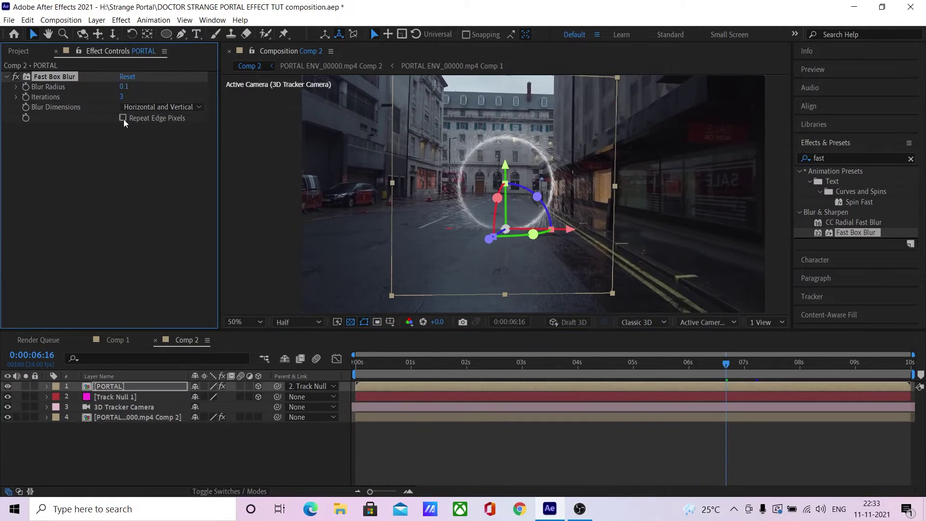
Step: Apply Glow to PORTAL with radius 50 and intensity 0.2
{"action": "double_click", "coordinate": [832, 158]}
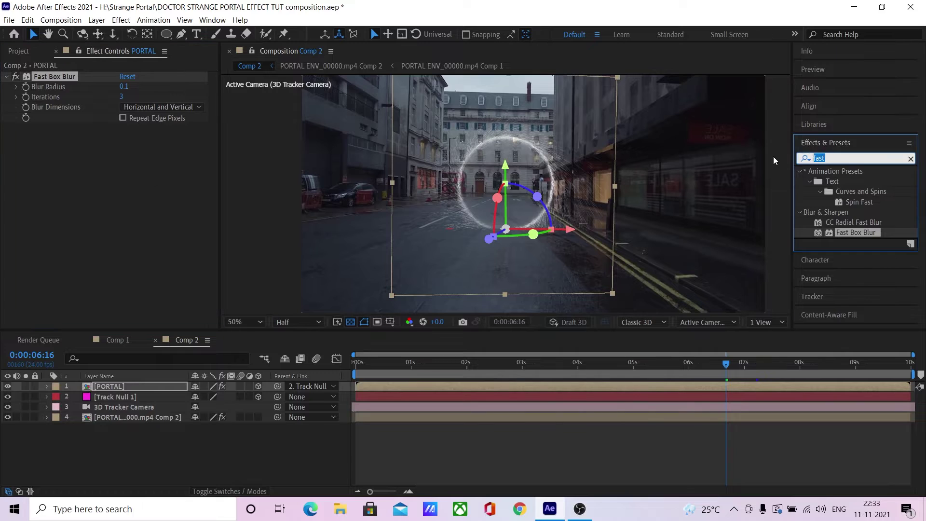
{"action": "type", "text": "glow"}
{"action": "left_click_drag", "start_coordinate": [843, 233], "coordinate": [140, 231]}
{"action": "type", "text": "50"}
{"action": "left_click", "coordinate": [125, 169]}
{"action": "type", "text": "0.2"}
{"action": "key", "text": "Return"}
Step: Add Glow 2 with threshold 0, radius 200 and intensity 0.1
{"action": "left_click_drag", "start_coordinate": [842, 233], "coordinate": [130, 319]}
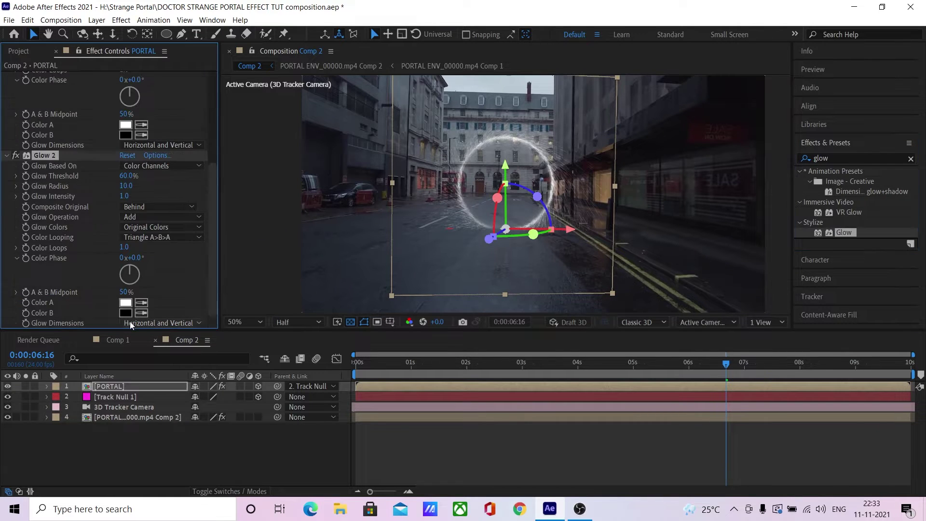
{"action": "left_click", "coordinate": [127, 177]}
{"action": "type", "text": "0"}
{"action": "left_click", "coordinate": [129, 187]}
{"action": "type", "text": "200"}
{"action": "key", "text": "Return"}
{"action": "left_click_drag", "start_coordinate": [124, 196], "coordinate": [125, 198]}
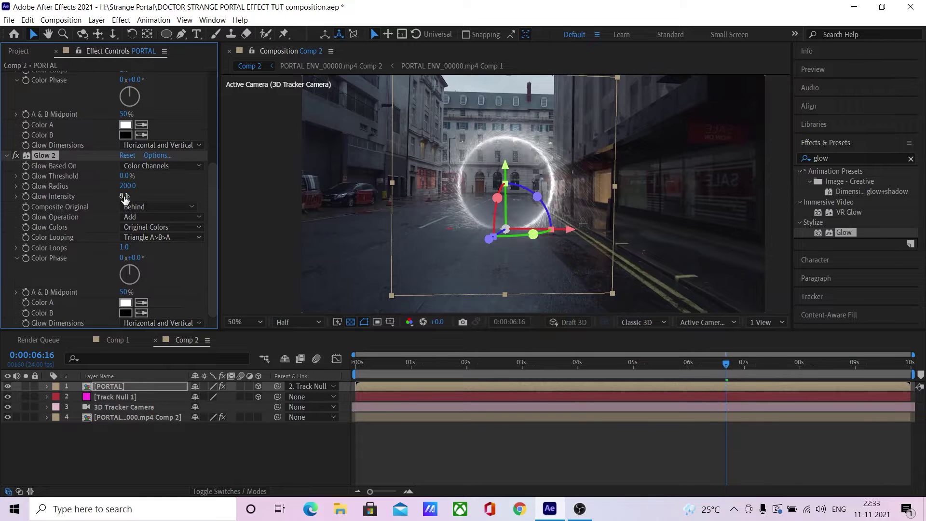
Step: Apply VC Color Vibrance with an orange hue of 35, then duplicate the PORTAL layer
{"action": "left_click", "coordinate": [839, 158]}
{"action": "type", "text": "vc col"}
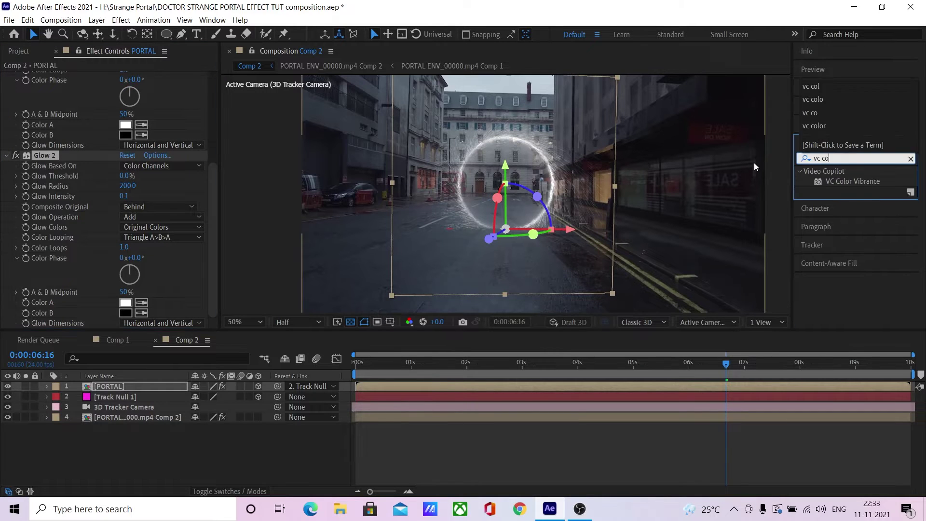
{"action": "left_click_drag", "start_coordinate": [844, 182], "coordinate": [109, 322]}
{"action": "left_click", "coordinate": [123, 240]}
{"action": "key", "text": "Tab"}
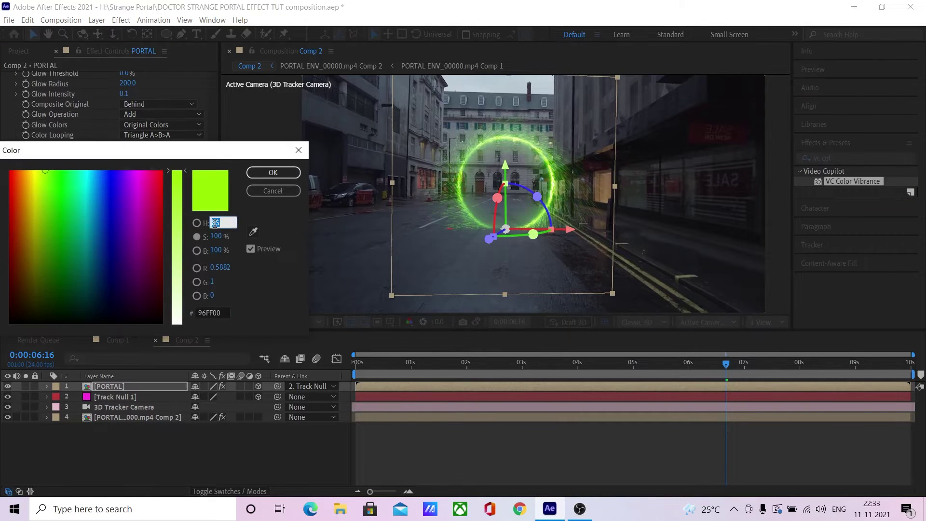
{"action": "type", "text": "35"}
{"action": "key", "text": "Return"}
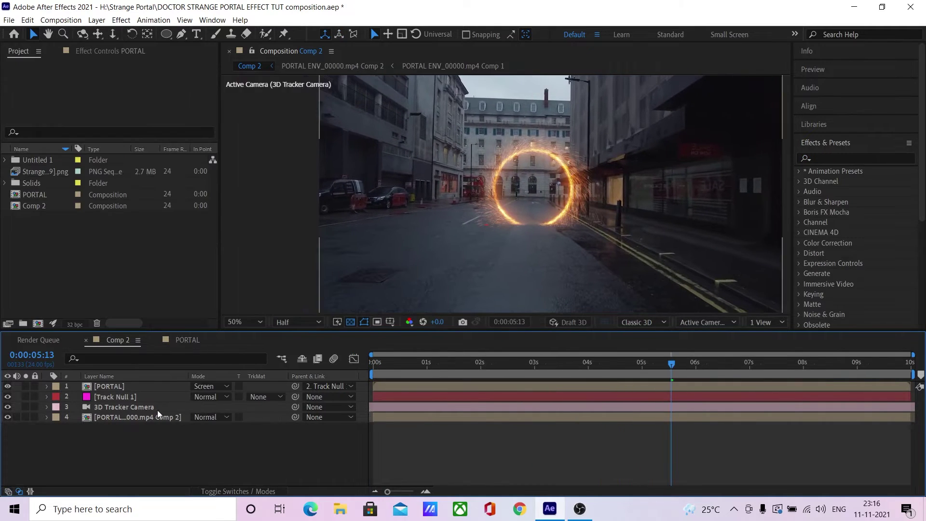
{"action": "left_click", "coordinate": [146, 384]}
{"action": "key", "text": "ctrl+d"}
Step: Rename the duplicate 'PORTAL Contact point' and tip it flat with X Rotation 270°, keeping Z at -1.5°
{"action": "left_click", "coordinate": [143, 397]}
{"action": "key", "text": "Return"}
{"action": "key", "text": "r"}
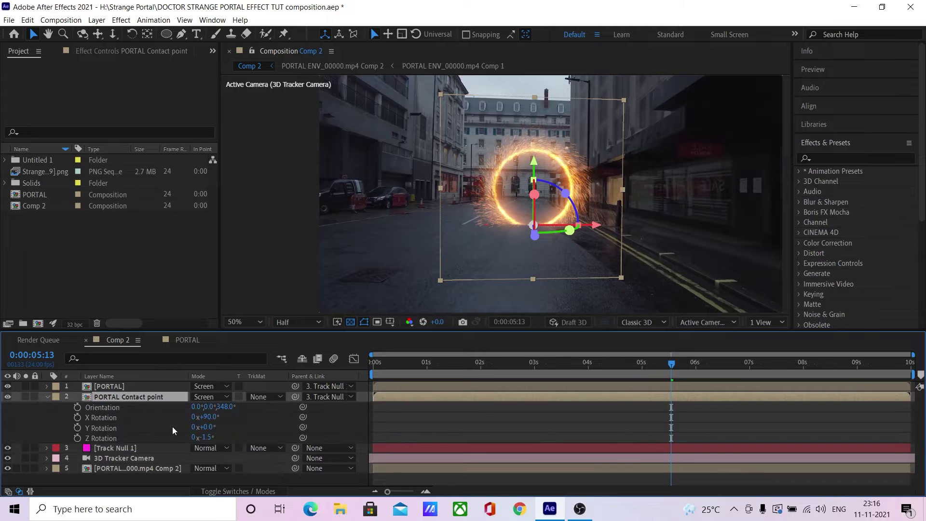
{"action": "left_click_drag", "start_coordinate": [205, 417], "coordinate": [283, 415]}
{"action": "type", "text": "270"}
{"action": "key", "text": "Return"}
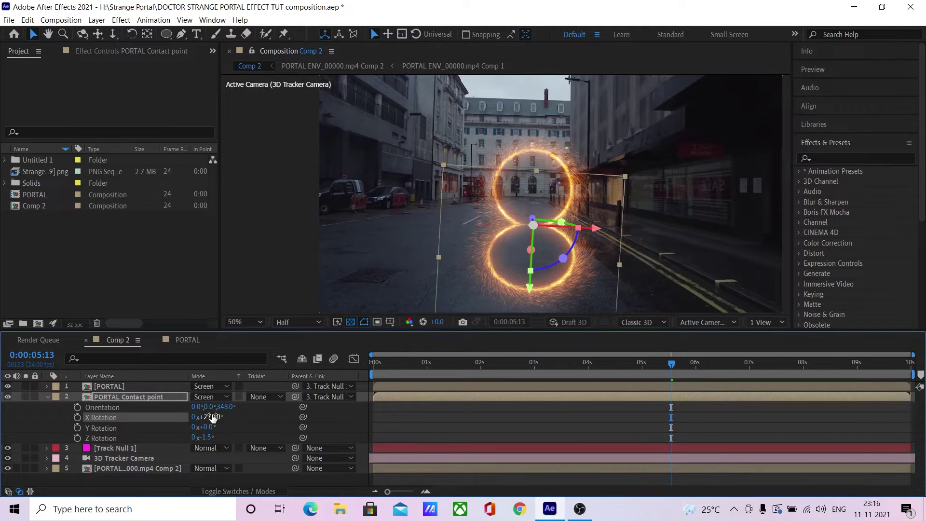
{"action": "left_click", "coordinate": [206, 438]}
{"action": "type", "text": "0"}
{"action": "key", "text": "Return"}
{"action": "key", "text": "ctrl+z"}
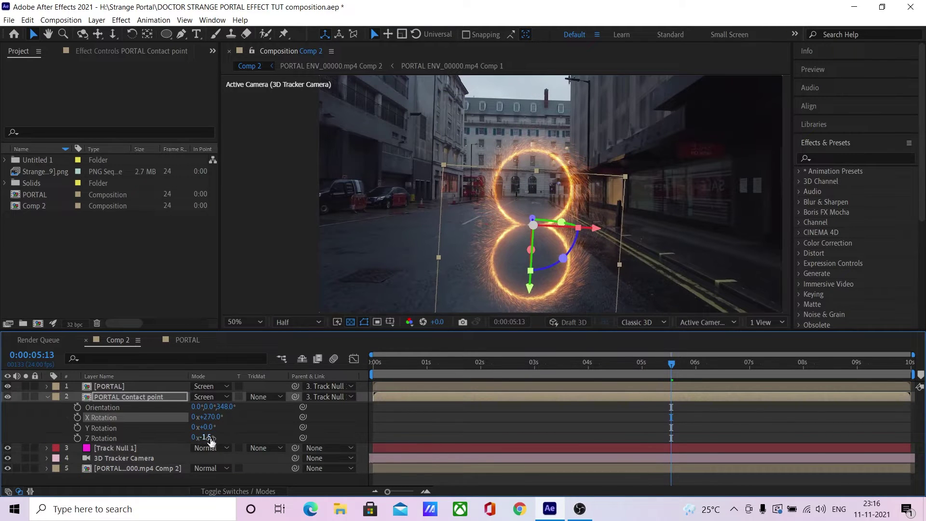
{"action": "key", "text": "Return"}
Step: Add a Linear Wipe to the contact point: 68% completion, 181° angle, feather raised to about 35
{"action": "left_click", "coordinate": [265, 245]}
{"action": "type", "text": "linear"}
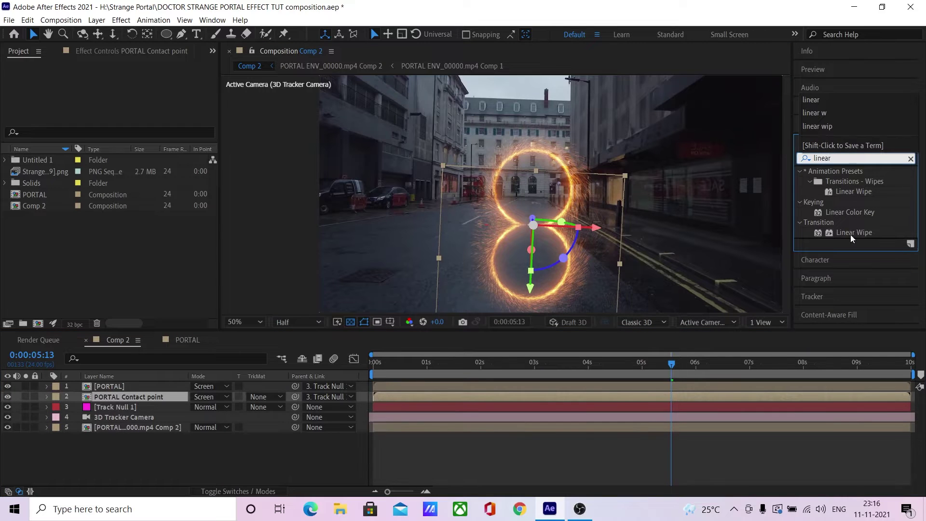
{"action": "left_click_drag", "start_coordinate": [855, 229], "coordinate": [117, 397]}
{"action": "scroll", "coordinate": [59, 268], "scroll_direction": "down", "scroll_amount": 3}
{"action": "left_click_drag", "start_coordinate": [133, 187], "coordinate": [164, 175]}
{"action": "left_click", "coordinate": [774, 363]}
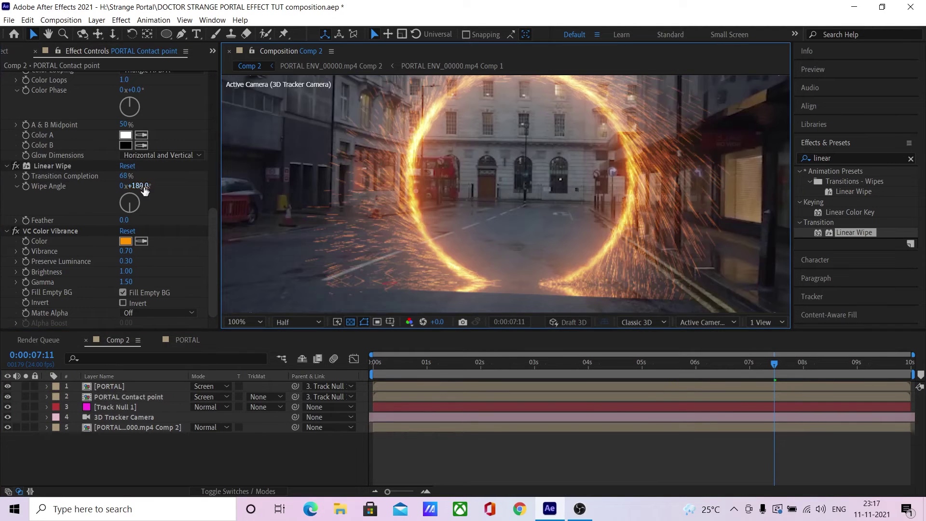
{"action": "left_click", "coordinate": [144, 187]}
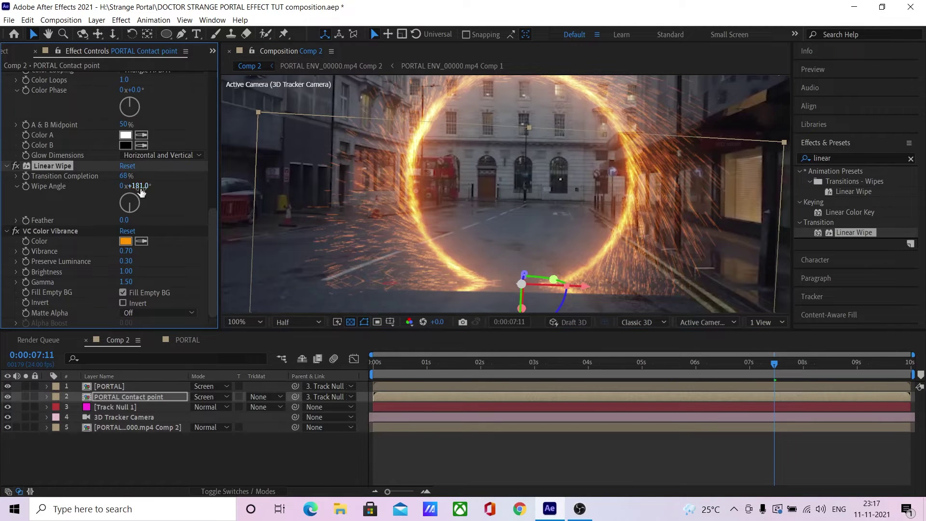
{"action": "key", "text": "Return"}
{"action": "left_click_drag", "start_coordinate": [125, 224], "coordinate": [133, 224]}
{"action": "scroll", "coordinate": [480, 212], "scroll_direction": "down", "scroll_amount": 2}
{"action": "left_click", "coordinate": [288, 209]}
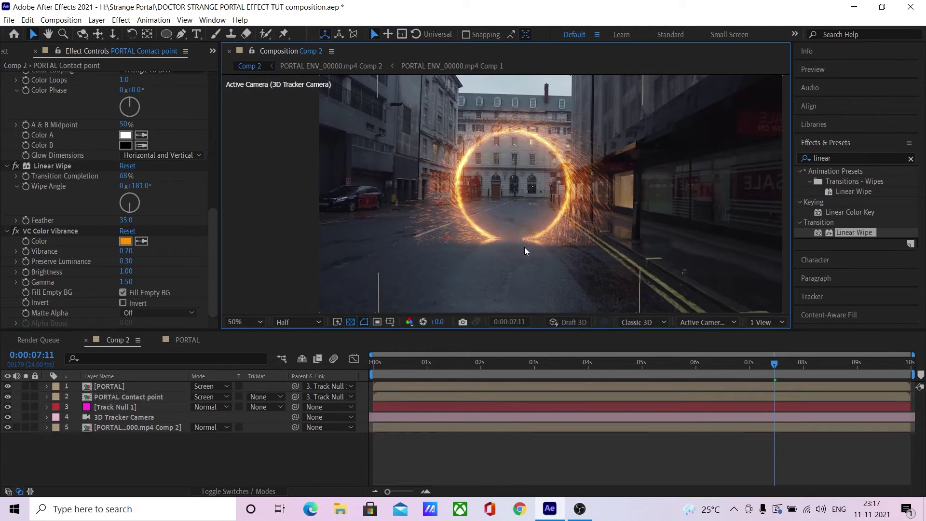
Step: Add Fast Box Blur with radius 3 to the contact point, then duplicate the PORTAL layer
{"action": "left_click_drag", "start_coordinate": [855, 181], "coordinate": [91, 225]}
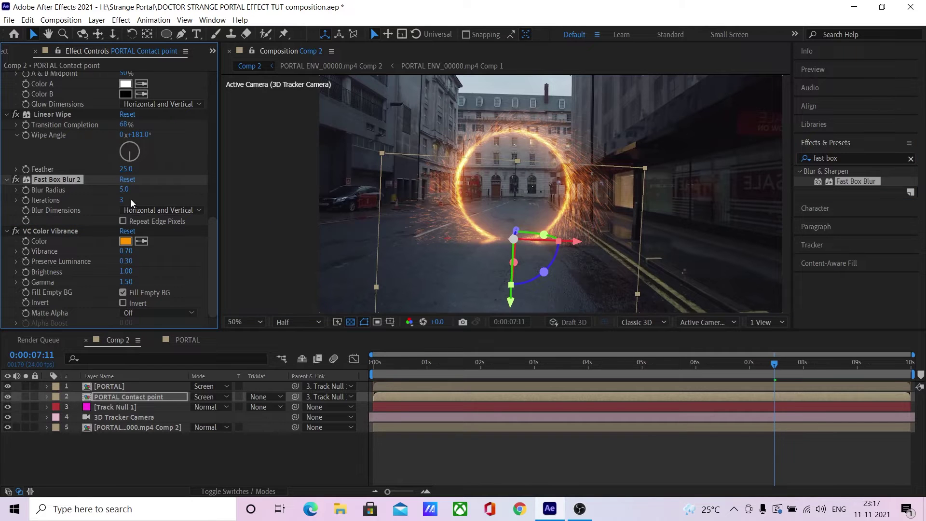
{"action": "left_click", "coordinate": [124, 189]}
{"action": "type", "text": "3"}
{"action": "key", "text": "Return"}
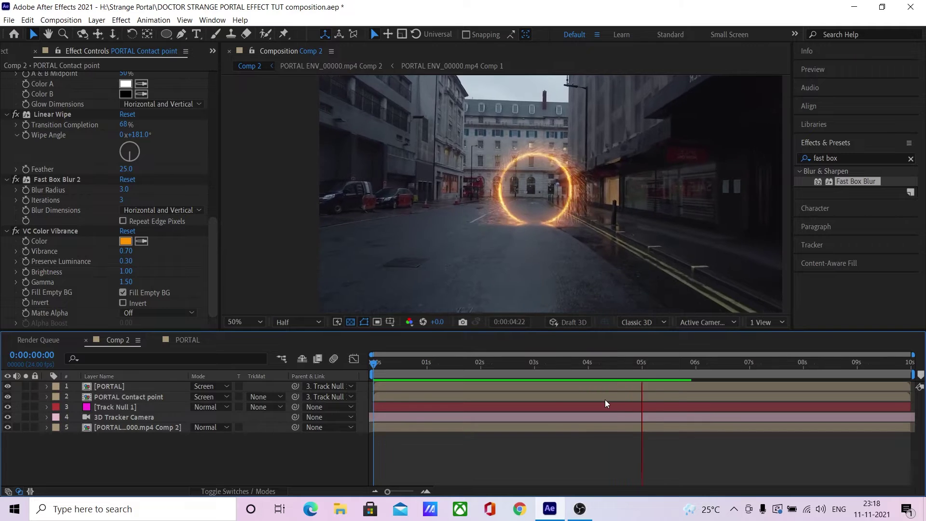
{"action": "left_click", "coordinate": [134, 385]}
{"action": "key", "text": "ctrl+d"}
Step: Name the copy 'PORTAL Reflection' and set its X Rotation to 270° and Z Rotation to -1°
{"action": "left_click", "coordinate": [131, 398]}
{"action": "key", "text": "Return"}
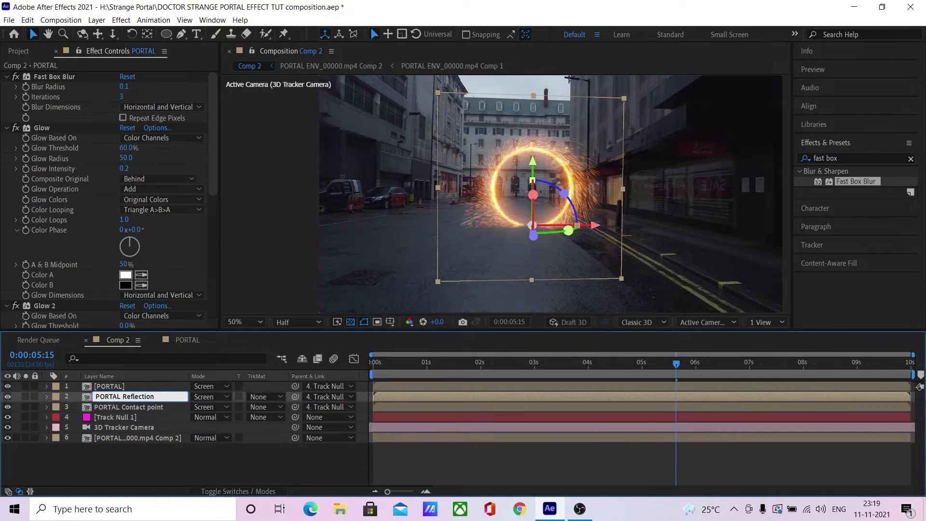
{"action": "key", "text": "Return"}
{"action": "key", "text": "r"}
{"action": "mouse_move", "coordinate": [208, 417]}
{"action": "left_mouse_down"}
{"action": "mouse_move", "coordinate": [250, 418]}
{"action": "mouse_move", "coordinate": [216, 423]}
{"action": "left_mouse_up"}
{"action": "type", "text": "0"}
{"action": "key", "text": "Return"}
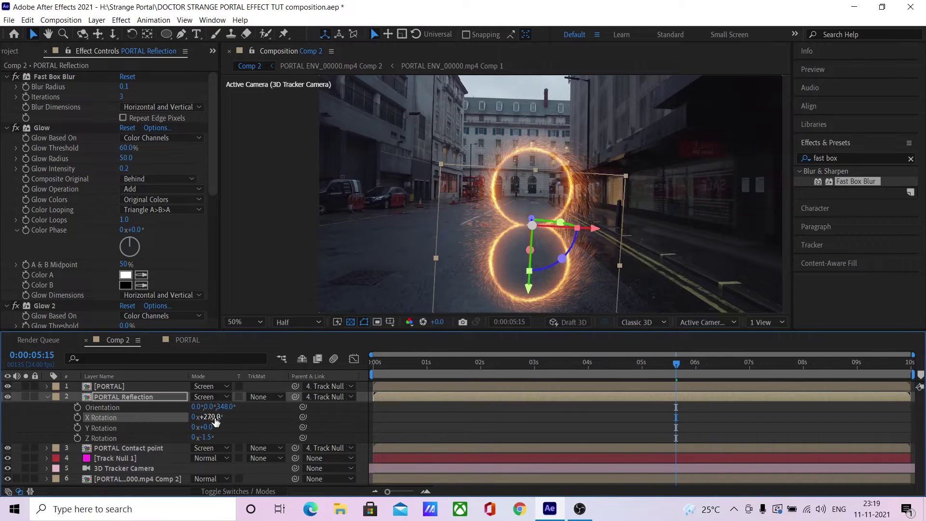
{"action": "type", "text": "-1"}
{"action": "key", "text": "Return"}
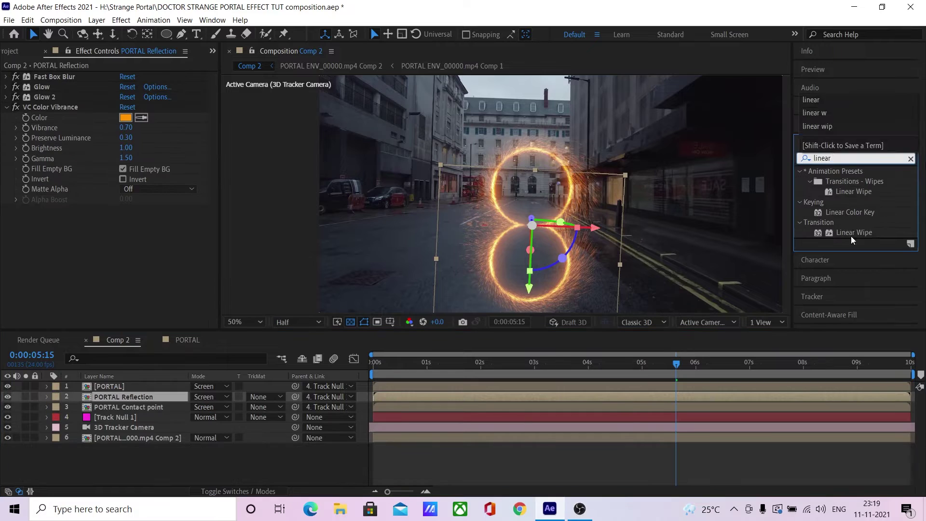
Step: Give the reflection a Linear Wipe at 180°, 61% completion and feather 233
{"action": "left_click_drag", "start_coordinate": [851, 233], "coordinate": [77, 104]}
{"action": "left_click", "coordinate": [139, 128]}
{"action": "type", "text": "180"}
{"action": "key", "text": "Return"}
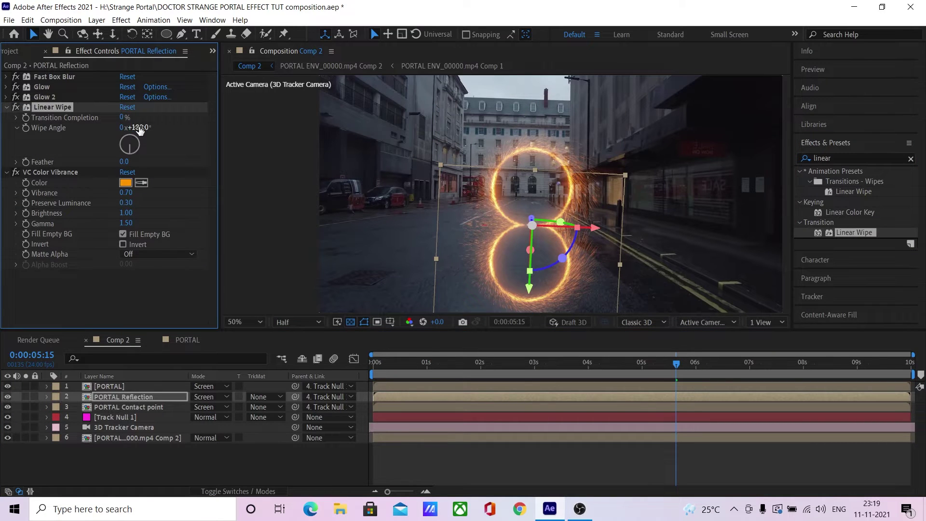
{"action": "left_click_drag", "start_coordinate": [123, 117], "coordinate": [142, 132]}
{"action": "left_click_drag", "start_coordinate": [127, 166], "coordinate": [132, 166]}
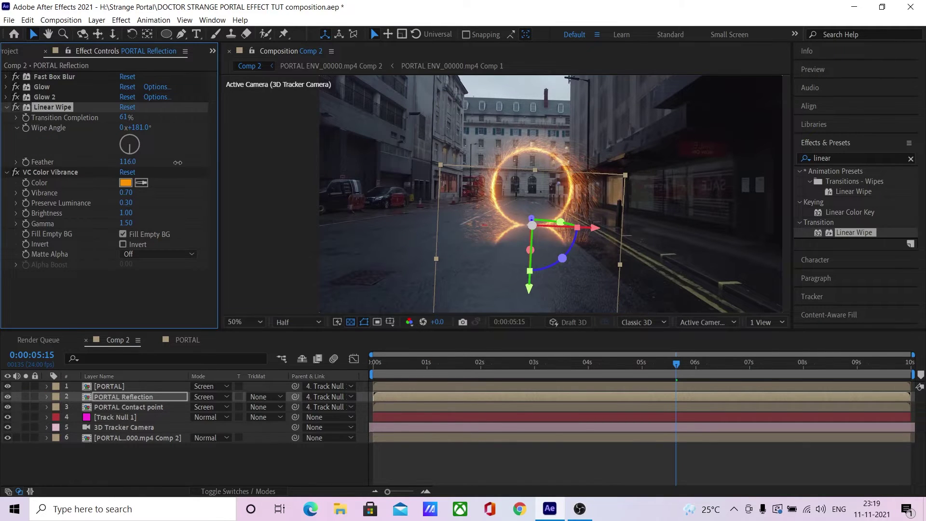
Step: Create a new black solid and apply Fractal Noise to it
{"action": "left_click", "coordinate": [96, 20]}
{"action": "mouse_move", "coordinate": [111, 30]}
{"action": "left_click", "coordinate": [300, 50]}
{"action": "left_click", "coordinate": [384, 362]}
{"action": "left_click_drag", "start_coordinate": [862, 157], "coordinate": [768, 161]}
{"action": "type", "text": "fractal"}
{"action": "left_click_drag", "start_coordinate": [855, 222], "coordinate": [407, 163]}
Step: Parent the noise solid to PORTAL, lay it flat at -90° X Rotation, and stretch it along the road
{"action": "key", "text": "F4"}
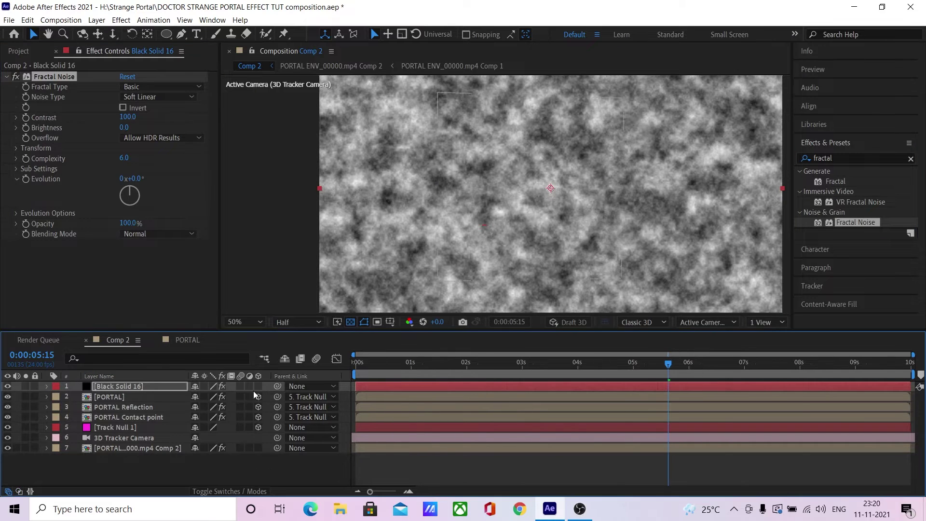
{"action": "left_click_drag", "start_coordinate": [279, 386], "coordinate": [164, 398]}
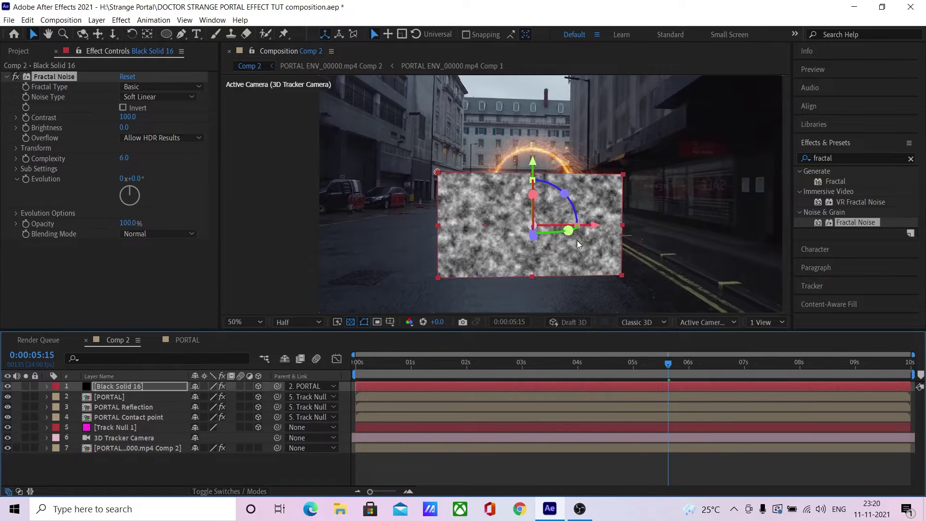
{"action": "key", "text": "r"}
{"action": "left_click", "coordinate": [207, 407]}
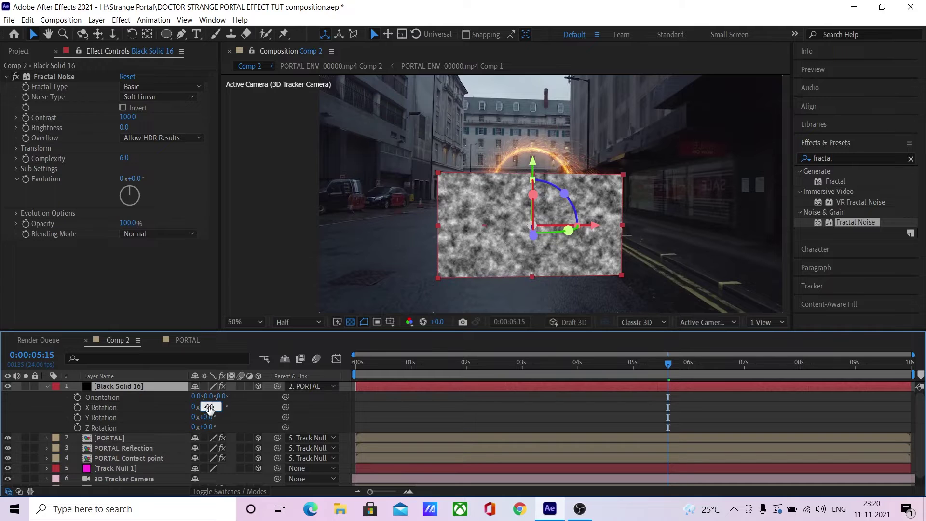
{"action": "key", "text": "Return"}
{"action": "key", "text": "s"}
{"action": "left_click_drag", "start_coordinate": [227, 396], "coordinate": [499, 390]}
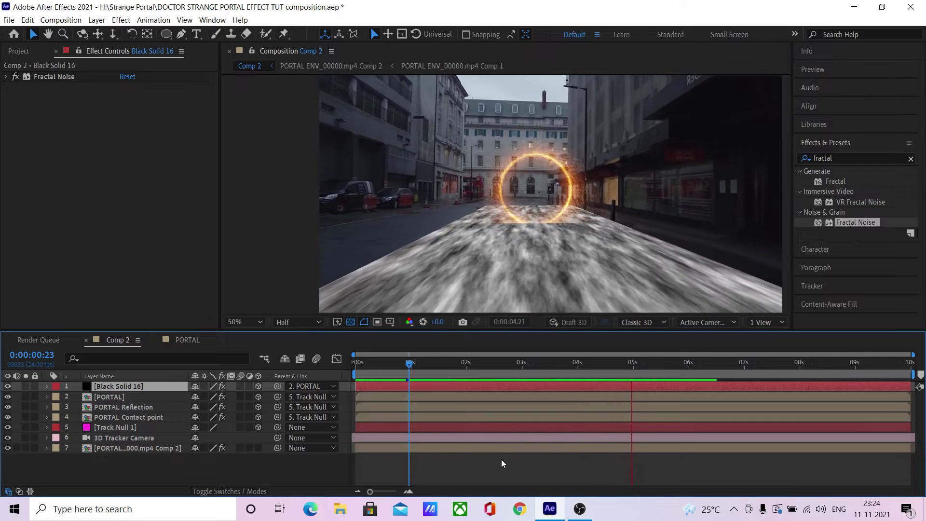
{"action": "key", "text": "space"}
Step: Turn off uniform scaling in Fractal Noise and set the noise Scale Height to 50
{"action": "left_click", "coordinate": [6, 77]}
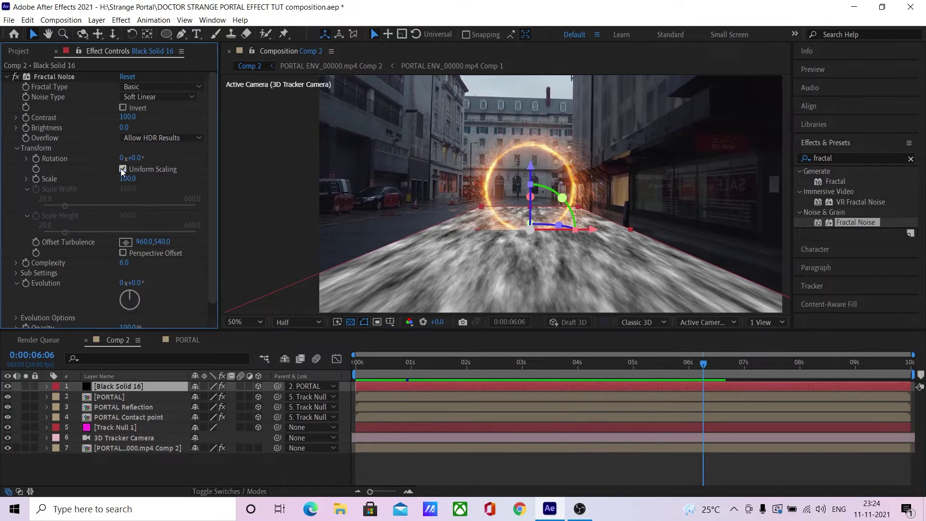
{"action": "left_click", "coordinate": [122, 169]}
{"action": "left_click", "coordinate": [128, 216]}
{"action": "type", "text": "50"}
{"action": "key", "text": "Return"}
{"action": "left_click", "coordinate": [127, 117]}
Step: Duplicate the 3D Tracker Camera and pre-compose it with the noise solid as 'COMPOUND BLUR MAP'
{"action": "left_click", "coordinate": [112, 439]}
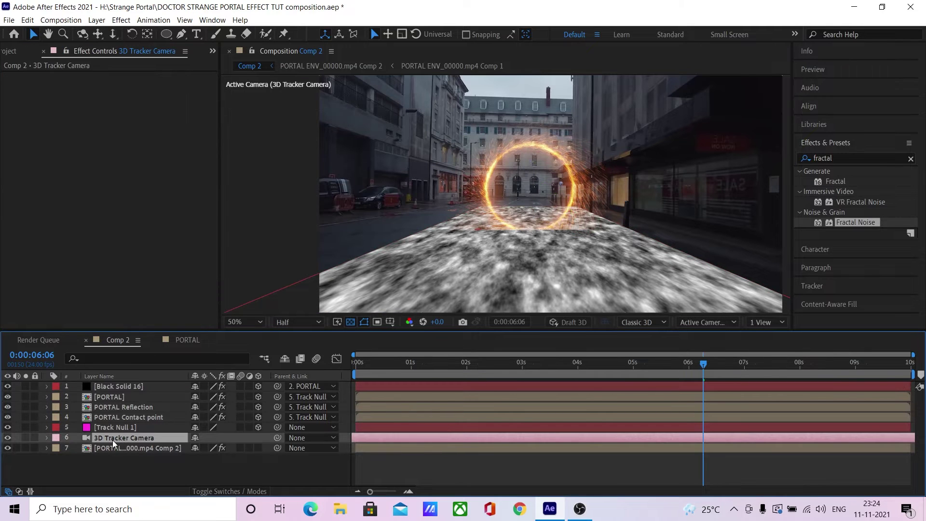
{"action": "key", "text": "ctrl+d"}
{"action": "left_click_drag", "start_coordinate": [112, 439], "coordinate": [121, 385]}
{"action": "left_click", "coordinate": [121, 397], "text": "ctrl"}
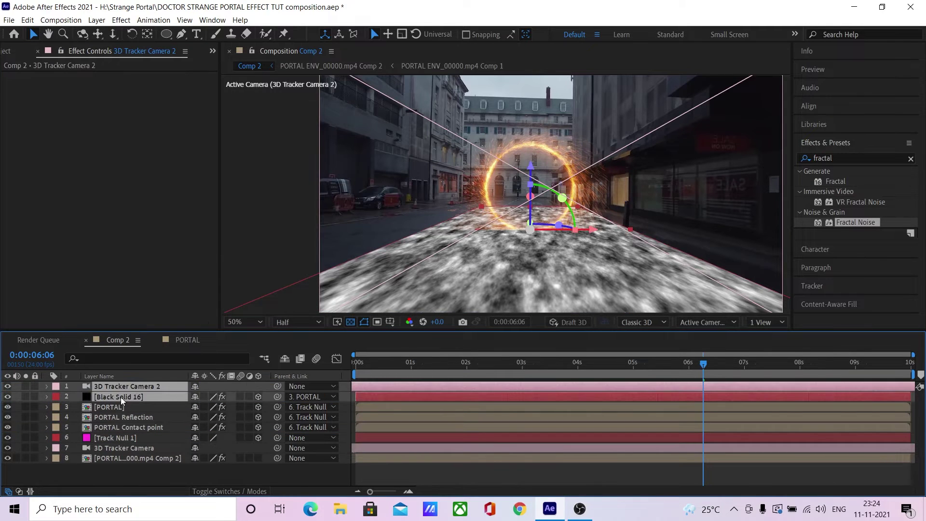
{"action": "key", "text": "ctrl+shift+c"}
{"action": "type", "text": "COMPOUND"}
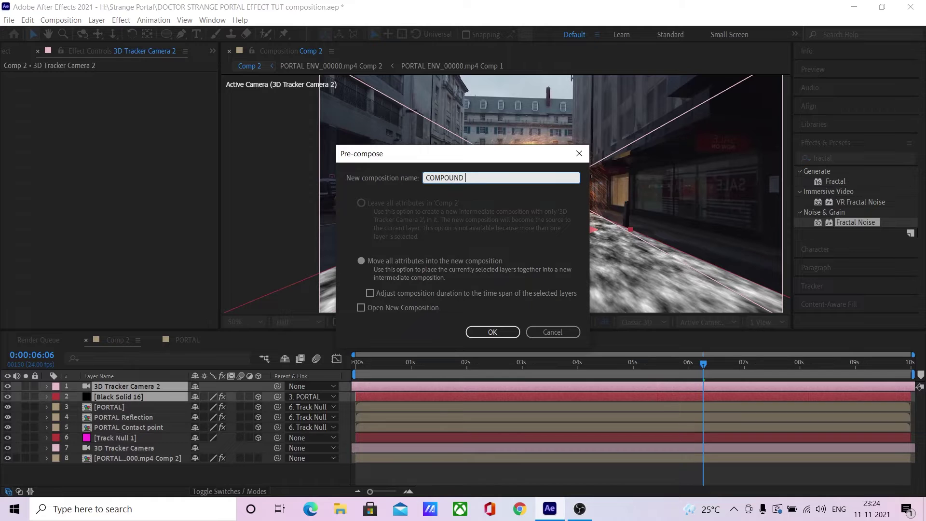
{"action": "key", "text": "Return"}
Step: Hide COMPOUND BLUR MAP and apply Compound Blur to PORTAL Reflection using COMPOUND BLUR MAP as the blur layer
{"action": "left_click", "coordinate": [7, 386]}
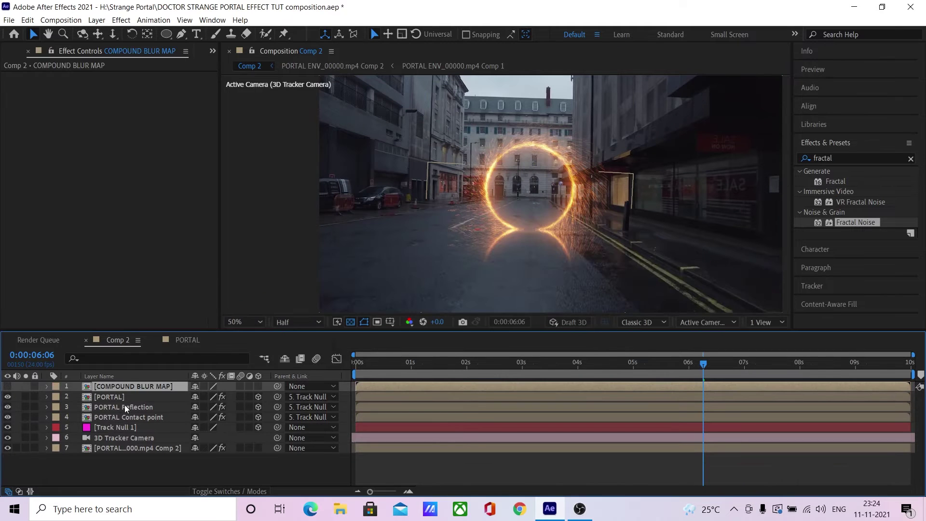
{"action": "left_click", "coordinate": [123, 407]}
{"action": "double_click", "coordinate": [841, 158]}
{"action": "type", "text": "compound"}
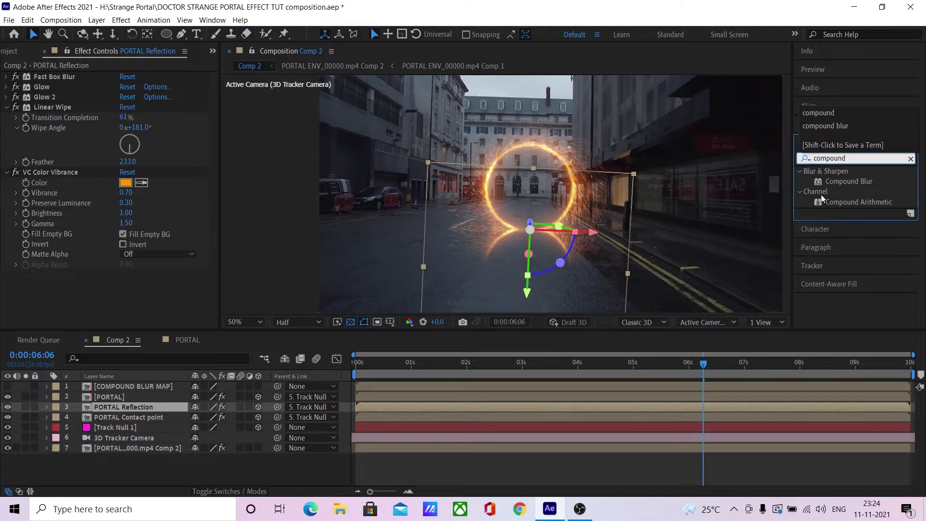
{"action": "left_click_drag", "start_coordinate": [842, 182], "coordinate": [97, 273]}
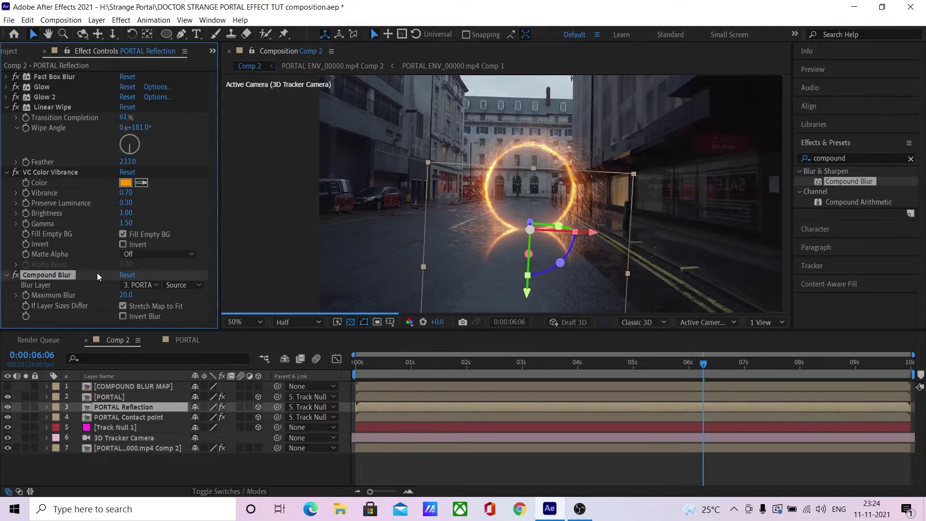
{"action": "left_click", "coordinate": [140, 285]}
{"action": "left_click", "coordinate": [154, 311]}
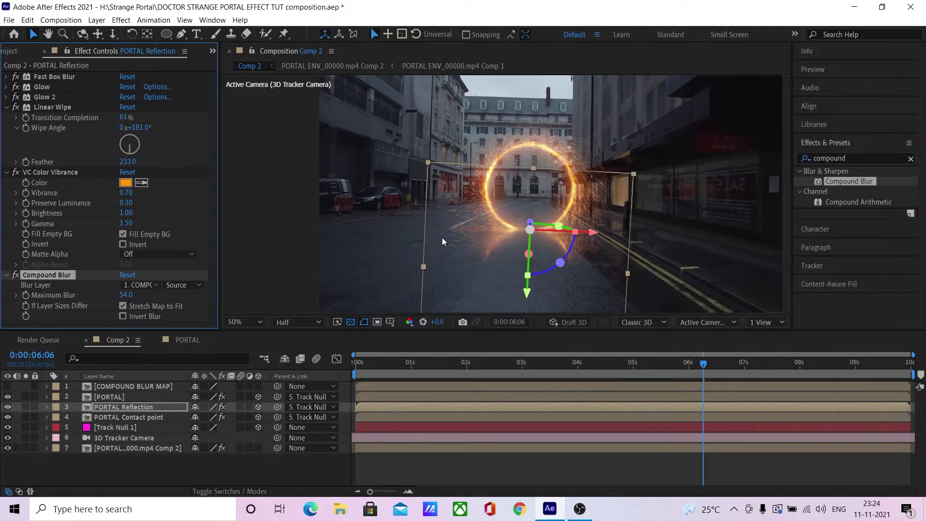
{"action": "scroll", "coordinate": [524, 248], "scroll_direction": "up", "scroll_amount": 1}
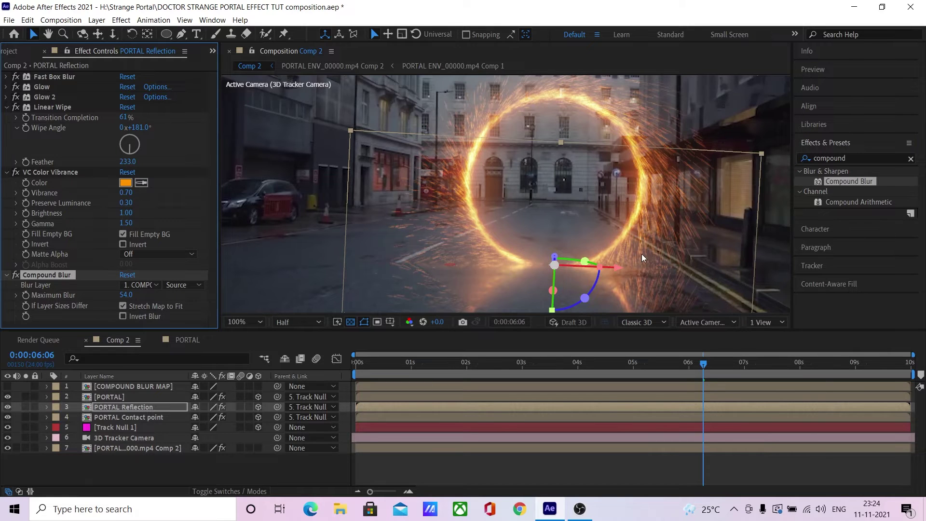
{"action": "scroll", "coordinate": [488, 262], "scroll_direction": "down", "scroll_amount": 2}
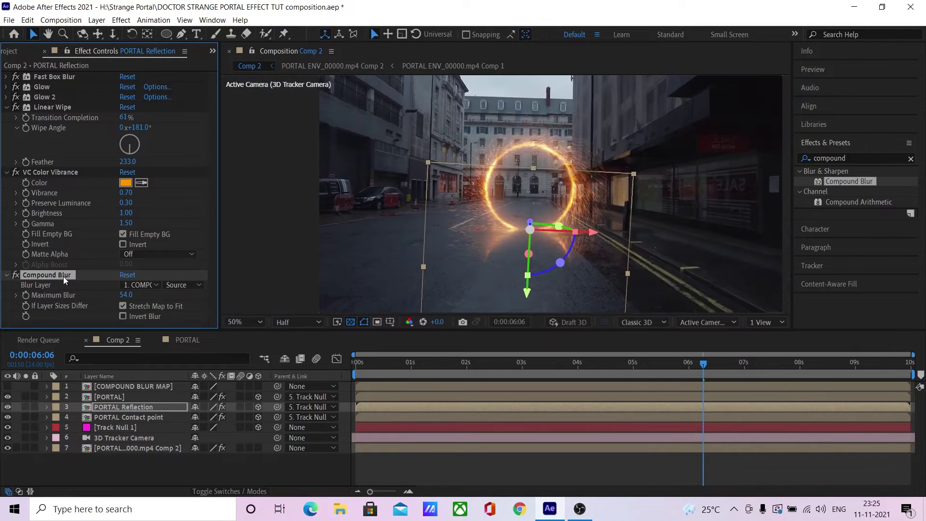
Step: Pre-compose a tracker camera copy with PORTAL Reflection as 'PORTAL REFLECTION COMP'
{"action": "left_click", "coordinate": [126, 438]}
{"action": "key", "text": "ctrl+d"}
{"action": "left_click_drag", "start_coordinate": [126, 438], "coordinate": [129, 406]}
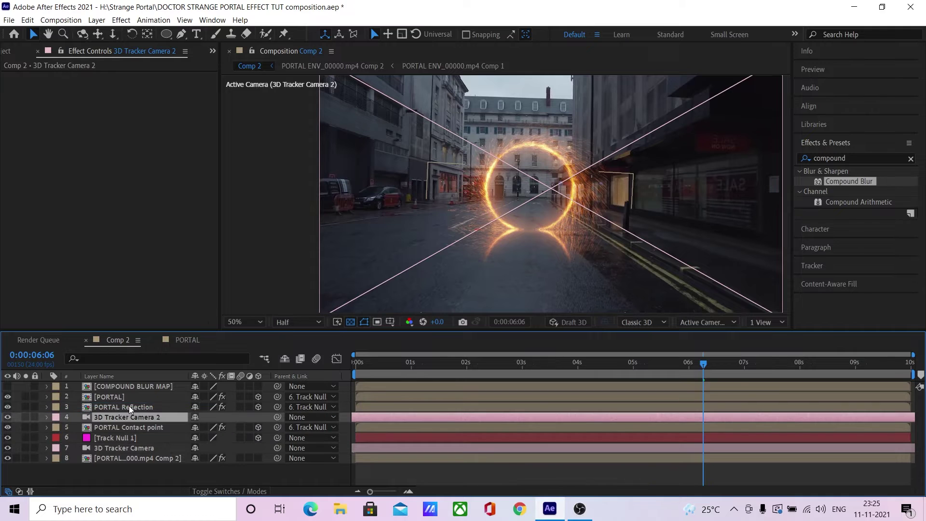
{"action": "left_click", "coordinate": [129, 406], "text": "ctrl"}
{"action": "key", "text": "ctrl+shift+c"}
{"action": "type", "text": "PORTAL REFLECTION COMP"}
{"action": "key", "text": "Return"}
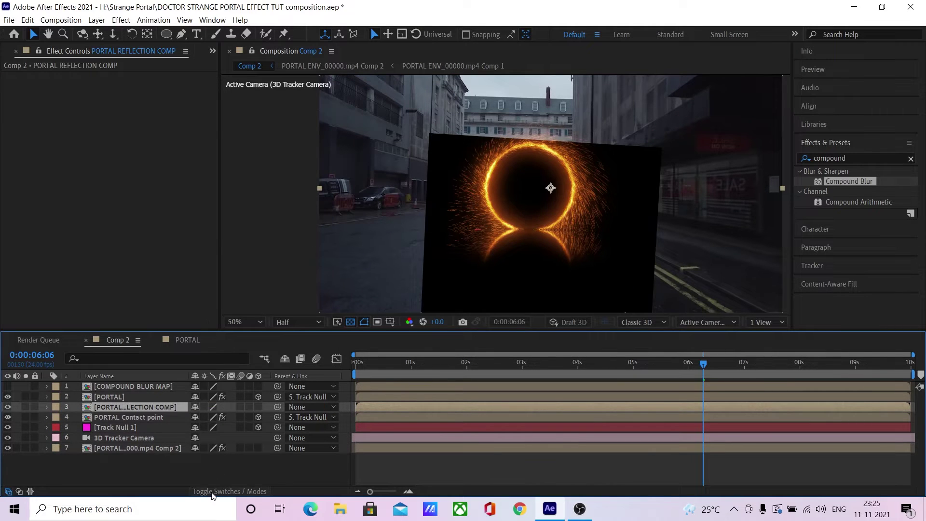
Step: Set the reflection precomp to Screen blending and apply Compound Blur driven by COMPOUND BLUR MAP
{"action": "left_click", "coordinate": [226, 491]}
{"action": "left_click", "coordinate": [222, 406]}
{"action": "left_click", "coordinate": [261, 201]}
{"action": "left_click_drag", "start_coordinate": [847, 185], "coordinate": [125, 406]}
{"action": "left_click", "coordinate": [141, 86]}
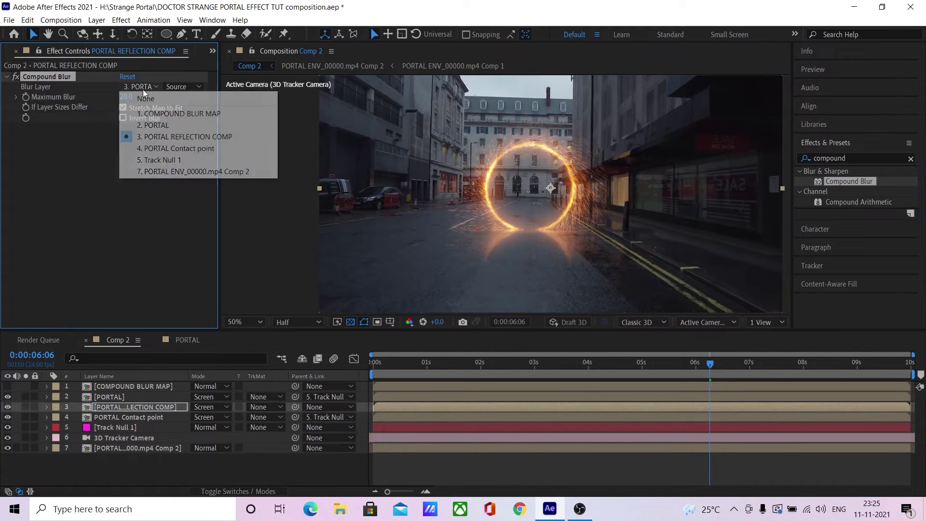
{"action": "left_click", "coordinate": [149, 109]}
{"action": "scroll", "coordinate": [547, 255], "scroll_direction": "up", "scroll_amount": 1}
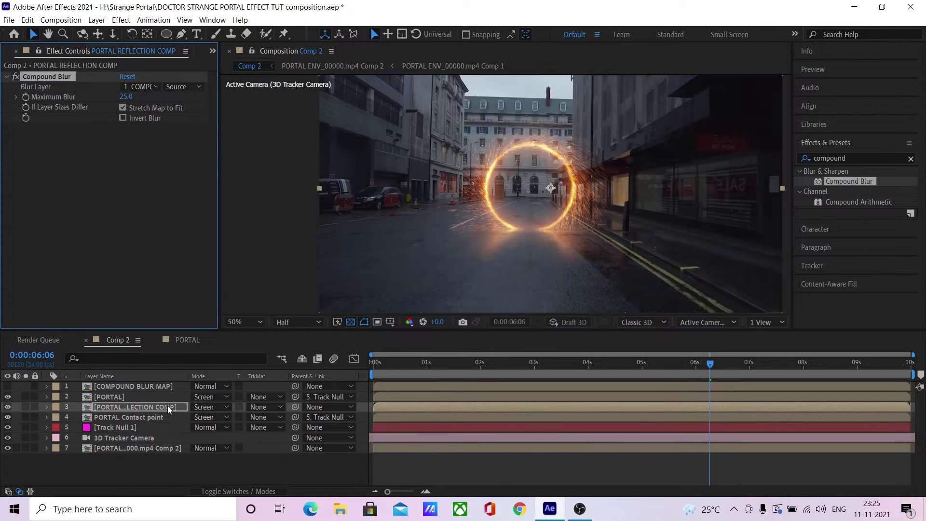
Step: Place the reflection below the Contact point layer, set opacity to 75%, and preview the result
{"action": "left_click", "coordinate": [166, 406]}
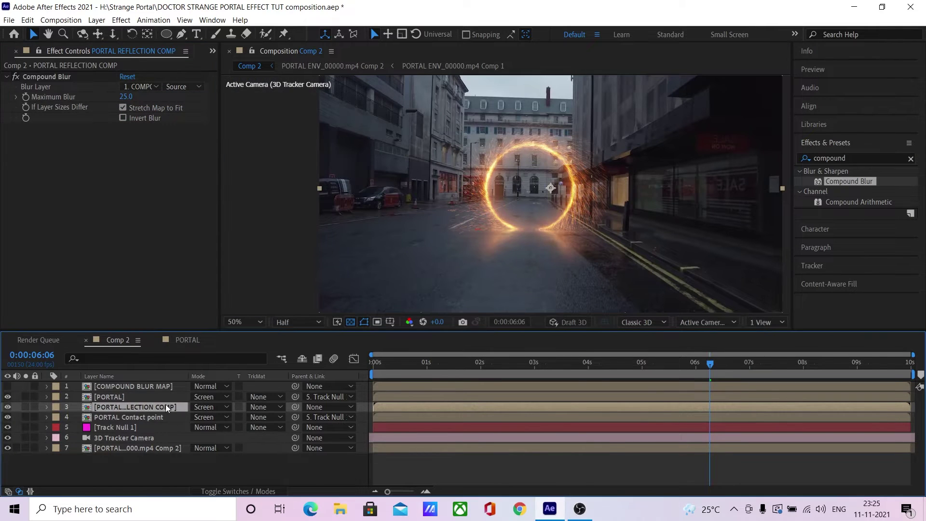
{"action": "key", "text": "t"}
{"action": "left_click_drag", "start_coordinate": [155, 418], "coordinate": [157, 451]}
{"action": "left_click", "coordinate": [199, 447]}
{"action": "type", "text": "75"}
{"action": "key", "text": "Return"}
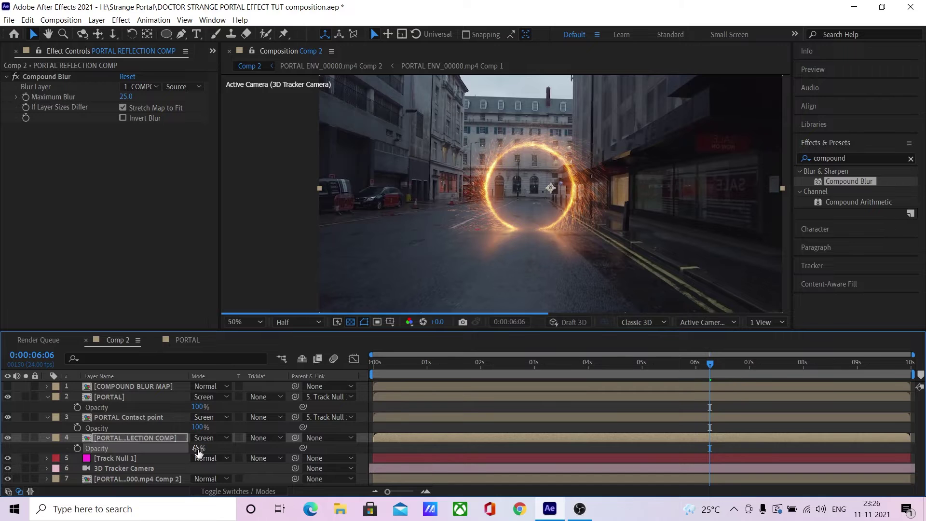
{"action": "key", "text": "Return"}
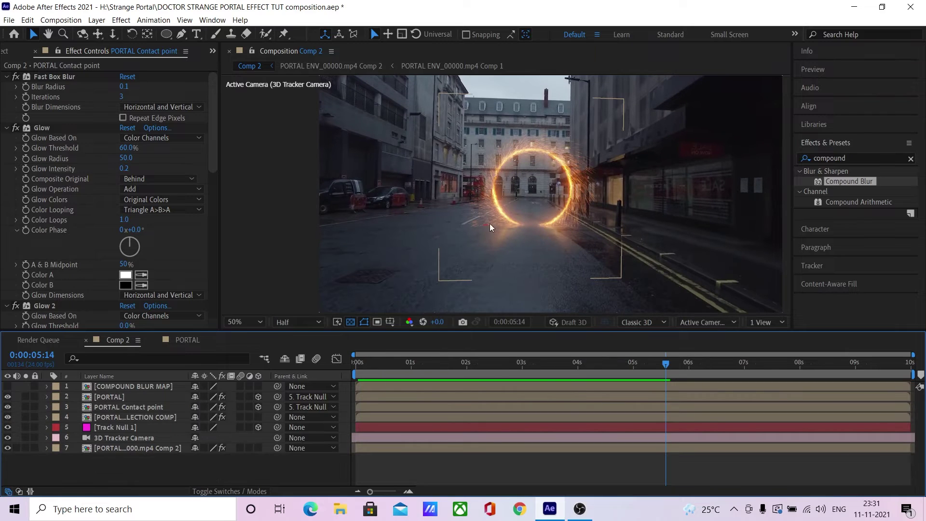
Step: Create a white 3D solid parented to PORTAL, rotated -90° on X and scaled to 161%
{"action": "left_click", "coordinate": [97, 19]}
{"action": "mouse_move", "coordinate": [111, 33]}
{"action": "left_click", "coordinate": [319, 47]}
{"action": "left_click", "coordinate": [381, 365]}
{"action": "left_click", "coordinate": [259, 386]}
{"action": "left_click_drag", "start_coordinate": [278, 386], "coordinate": [138, 406]}
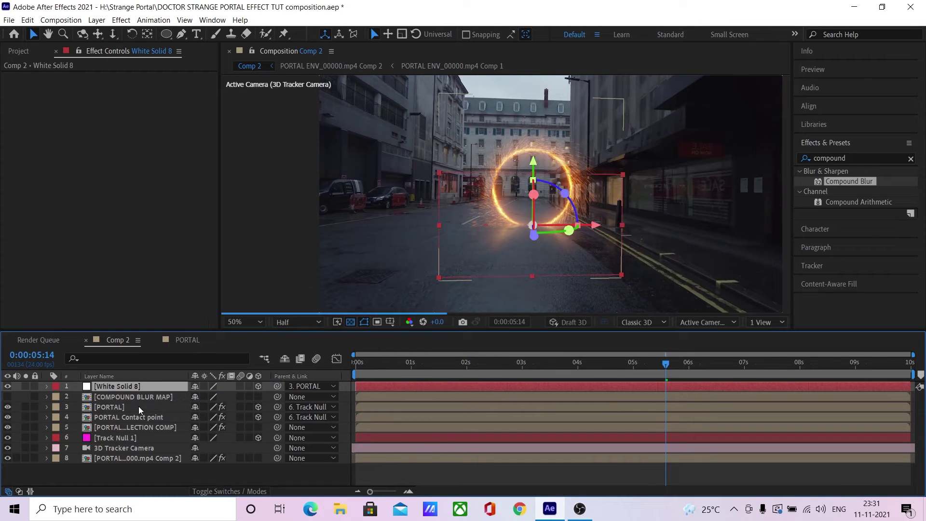
{"action": "key", "text": "r"}
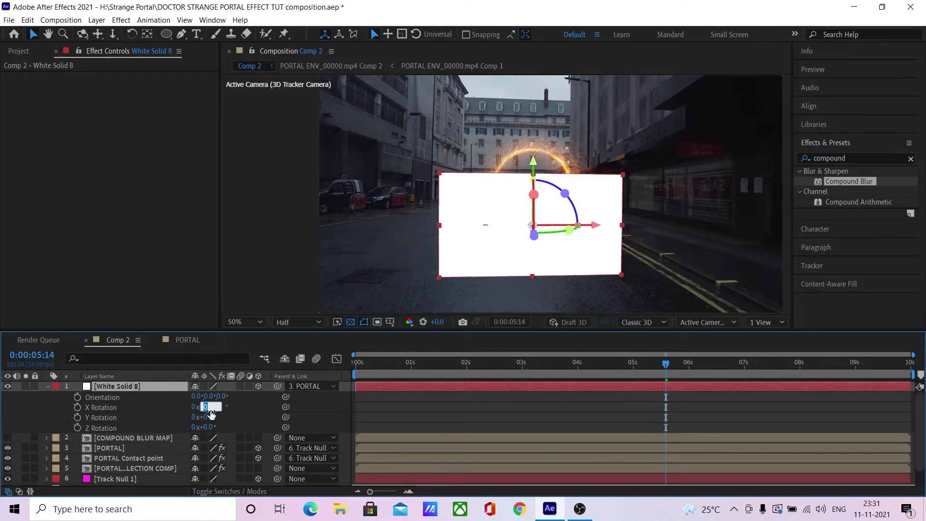
{"action": "key", "text": "Return"}
{"action": "key", "text": "s"}
{"action": "left_click_drag", "start_coordinate": [209, 396], "coordinate": [238, 397]}
Step: Add an ellipse mask under the portal and feather it to about 317 px
{"action": "double_click", "coordinate": [166, 33]}
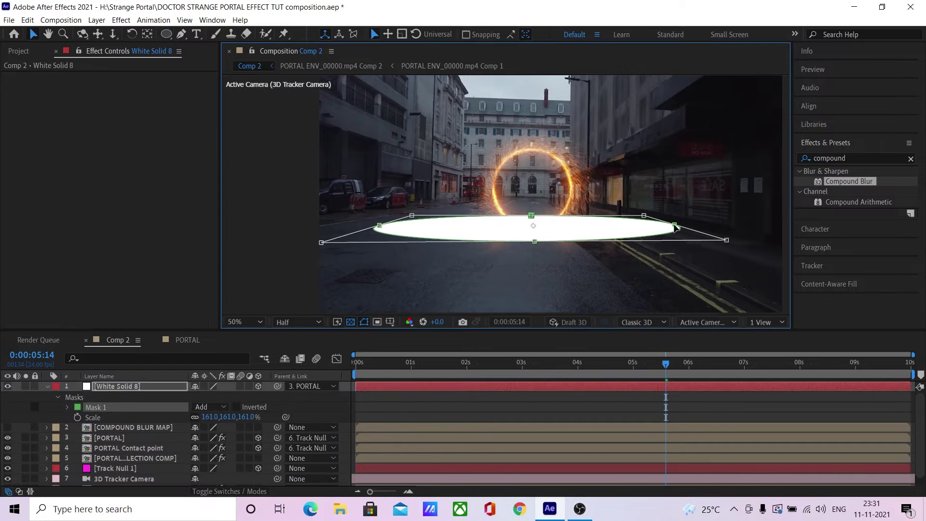
{"action": "left_click_drag", "start_coordinate": [727, 241], "coordinate": [604, 235]}
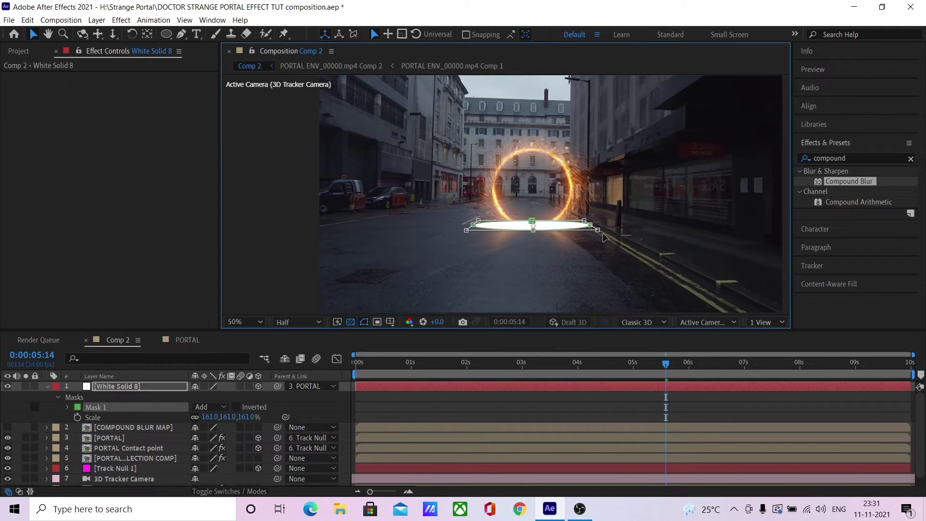
{"action": "key", "text": "f"}
{"action": "left_click_drag", "start_coordinate": [208, 407], "coordinate": [399, 410]}
{"action": "key", "text": "period"}
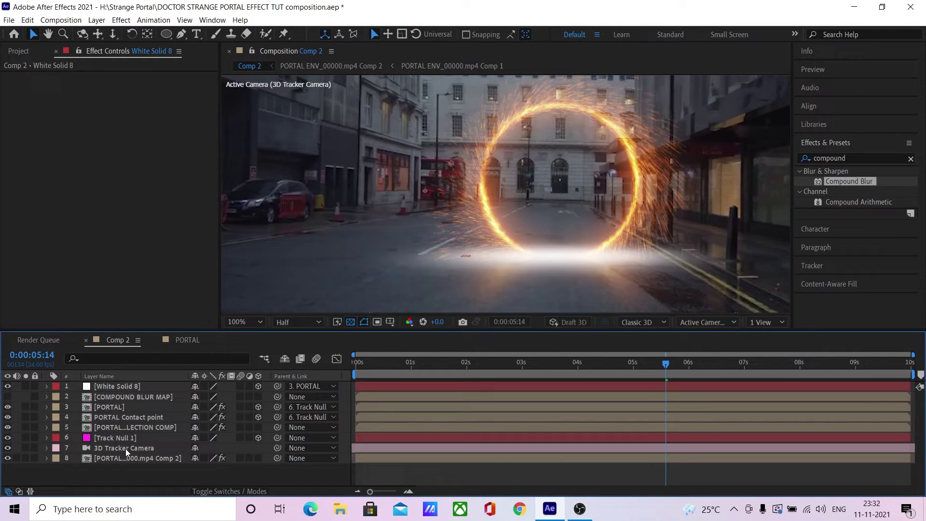
Step: Duplicate the tracker camera and pre-compose it together with the white solid
{"action": "left_click", "coordinate": [126, 448]}
{"action": "key", "text": "ctrl+d"}
{"action": "left_click_drag", "start_coordinate": [126, 447], "coordinate": [136, 390]}
{"action": "left_click", "coordinate": [134, 386], "text": "ctrl"}
{"action": "key", "text": "ctrl+shift+c"}
Step: Name the precomp 'Ground light' and set it to Add blending at 25% opacity
{"action": "type", "text": "Ground light"}
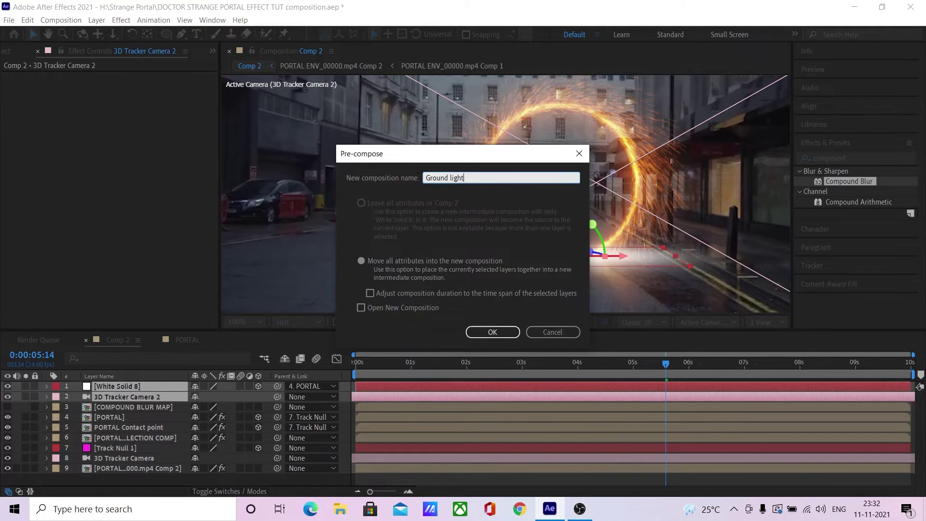
{"action": "key", "text": "Return"}
{"action": "left_click", "coordinate": [229, 491]}
{"action": "left_click", "coordinate": [212, 386]}
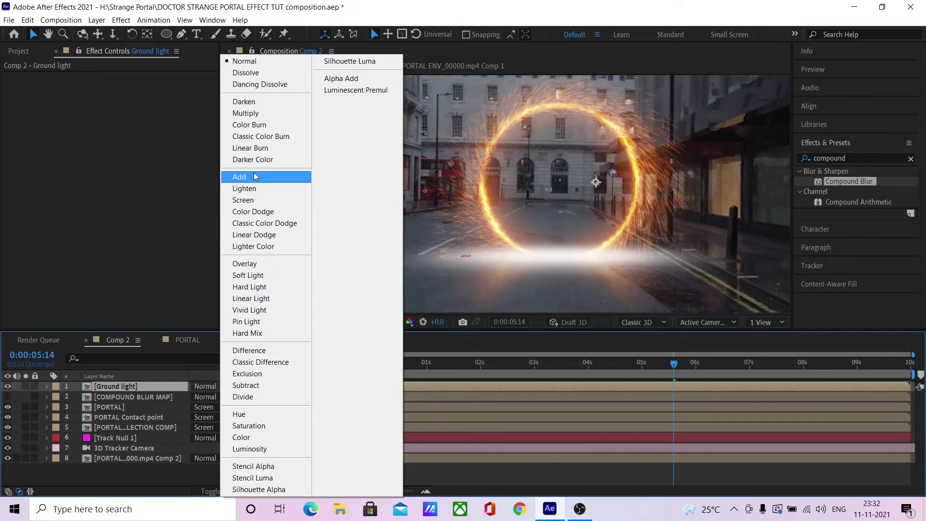
{"action": "left_click", "coordinate": [254, 176]}
{"action": "key", "text": "t"}
{"action": "left_click", "coordinate": [199, 397]}
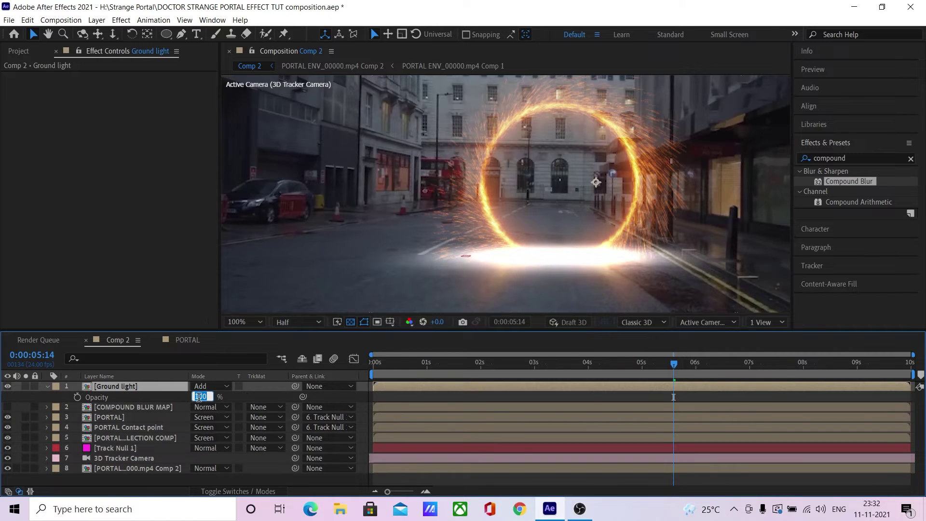
{"action": "key", "text": "Return"}
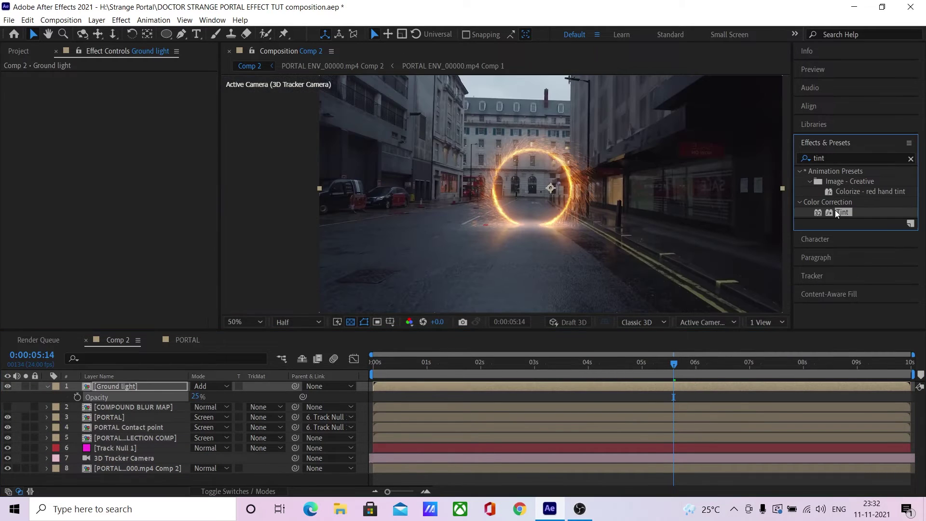
Step: Apply Tint to Ground light with orange colours at a 75% amount
{"action": "left_click_drag", "start_coordinate": [834, 210], "coordinate": [152, 387]}
{"action": "left_click", "coordinate": [126, 97]}
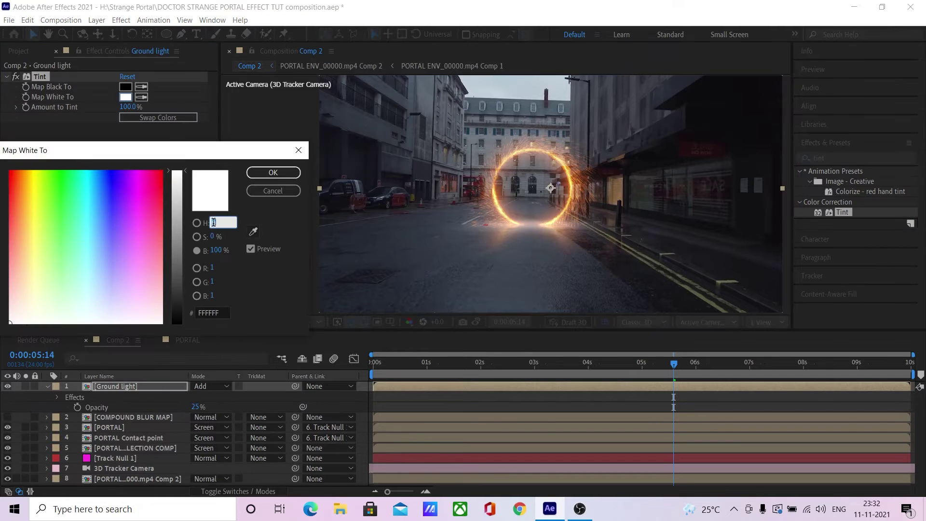
{"action": "left_click_drag", "start_coordinate": [214, 241], "coordinate": [227, 241]}
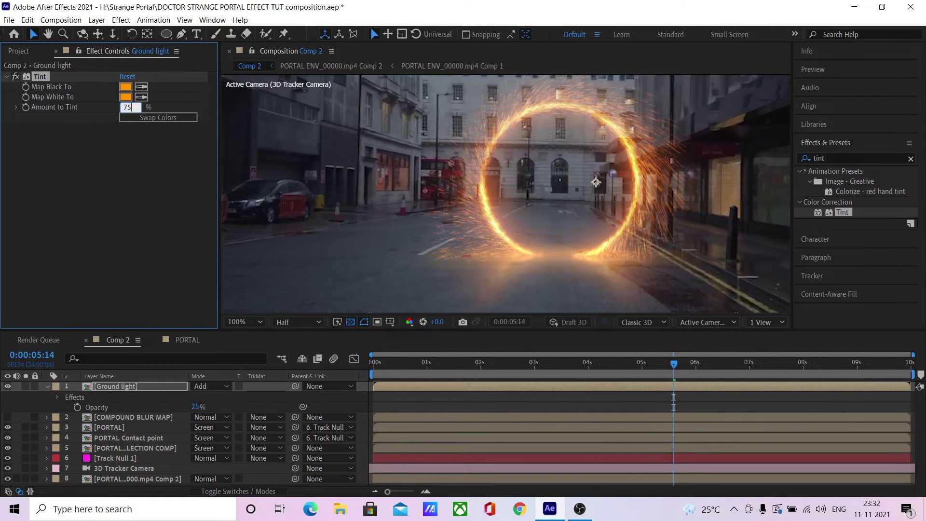
{"action": "type", "text": "75"}
{"action": "key", "text": "Return"}
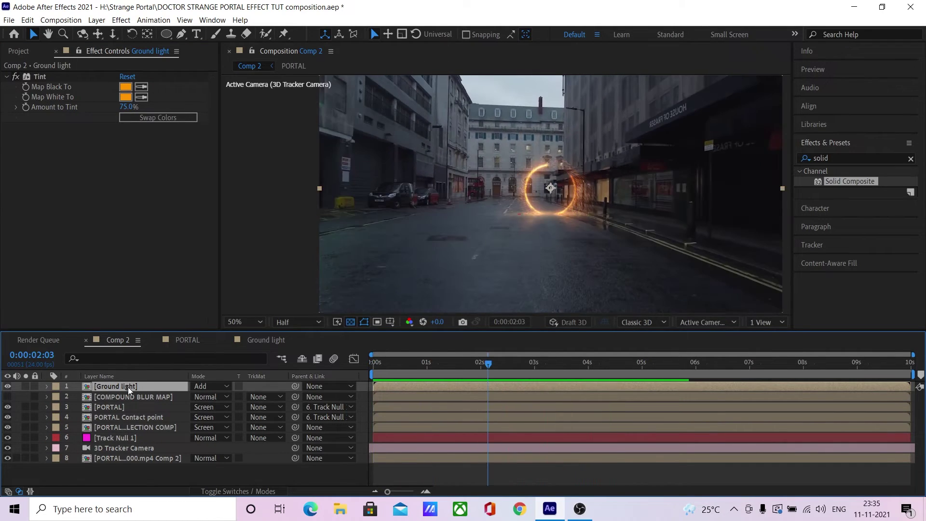
Step: Keyframe Ground light's opacity from 0% at 0:00:00:20 up to 25%, easing the first keyframe
{"action": "key", "text": "t"}
{"action": "left_click", "coordinate": [77, 397]}
{"action": "left_click_drag", "start_coordinate": [486, 363], "coordinate": [418, 365]}
{"action": "left_click", "coordinate": [195, 397]}
{"action": "type", "text": "0"}
{"action": "key", "text": "Return"}
{"action": "left_click_drag", "start_coordinate": [429, 397], "coordinate": [418, 397]}
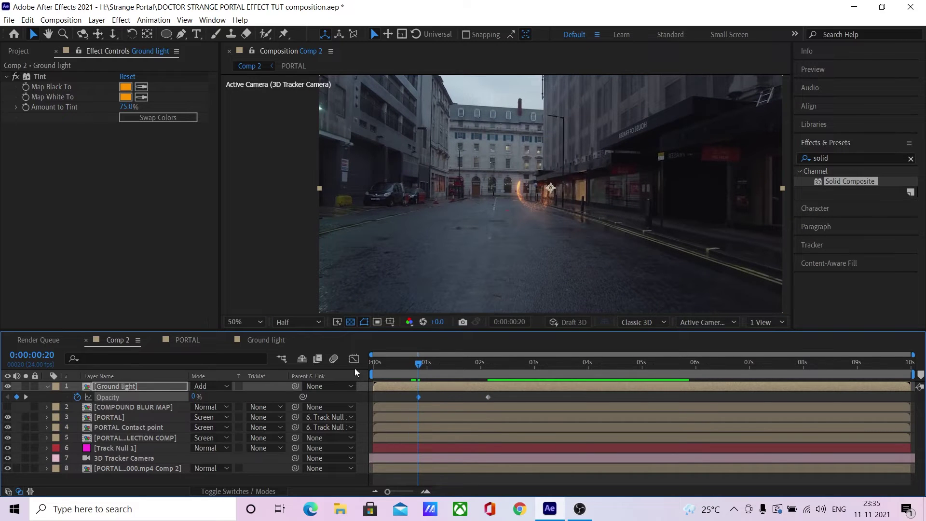
{"action": "left_click", "coordinate": [356, 359]}
{"action": "left_click", "coordinate": [774, 481]}
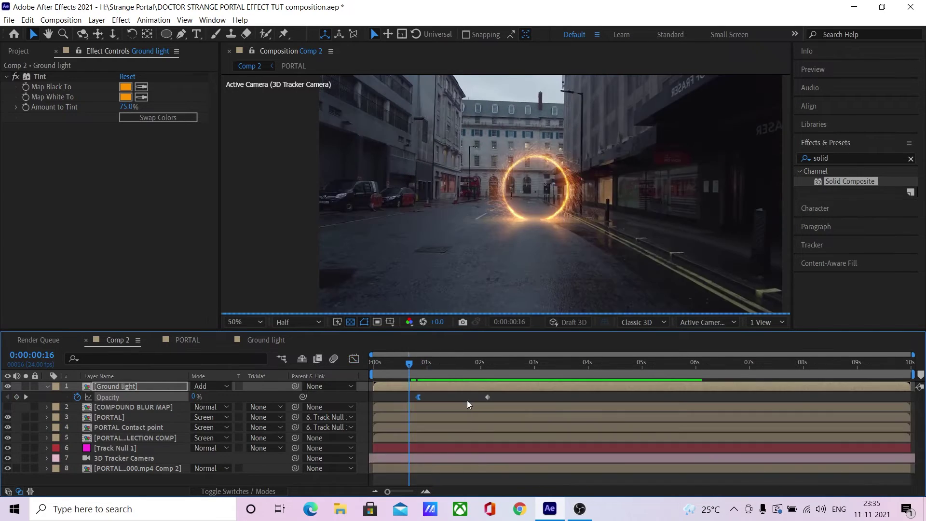
{"action": "key", "text": "space"}
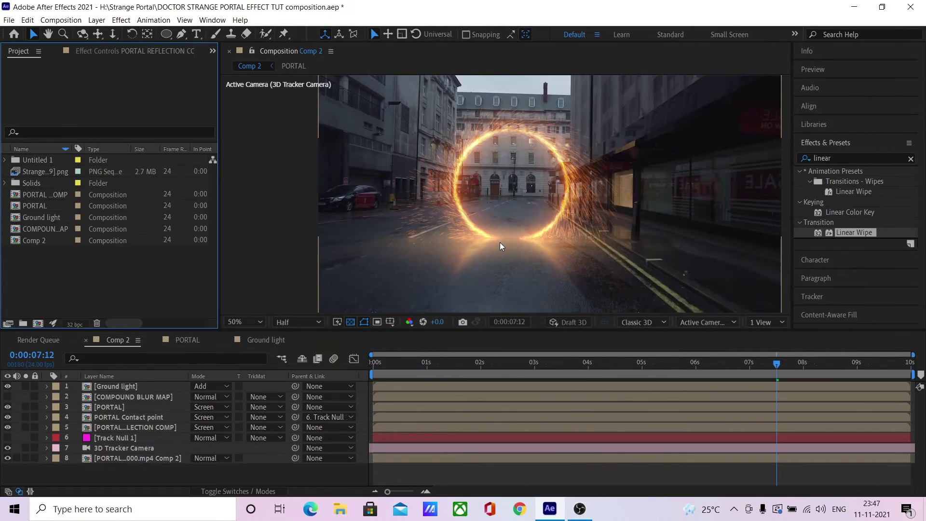
Step: Add the cloud image to the timeline and precompose it as 'BG Environment'
{"action": "left_click_drag", "start_coordinate": [43, 252], "coordinate": [119, 387]}
{"action": "key", "text": "ctrl+shift+c"}
{"action": "left_click", "coordinate": [361, 203]}
{"action": "type", "text": "BG Environment"}
{"action": "key", "text": "Return"}
Step: Apply the CC Cylinder effect to the BG Environment layer
{"action": "scroll", "coordinate": [501, 186], "scroll_direction": "down", "scroll_amount": 2}
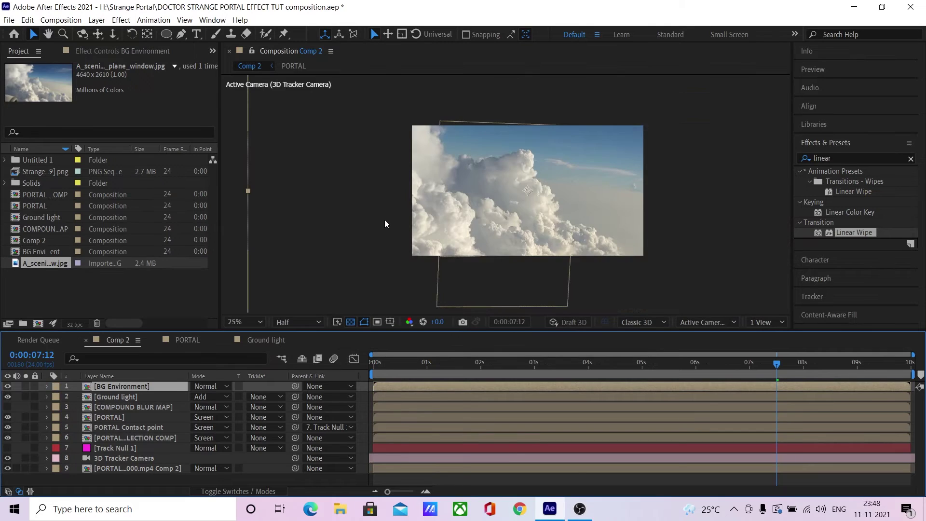
{"action": "scroll", "coordinate": [501, 200], "scroll_direction": "down", "scroll_amount": 1}
{"action": "scroll", "coordinate": [502, 201], "scroll_direction": "up", "scroll_amount": 3}
{"action": "left_click", "coordinate": [910, 159]}
{"action": "type", "text": "cc cylinde"}
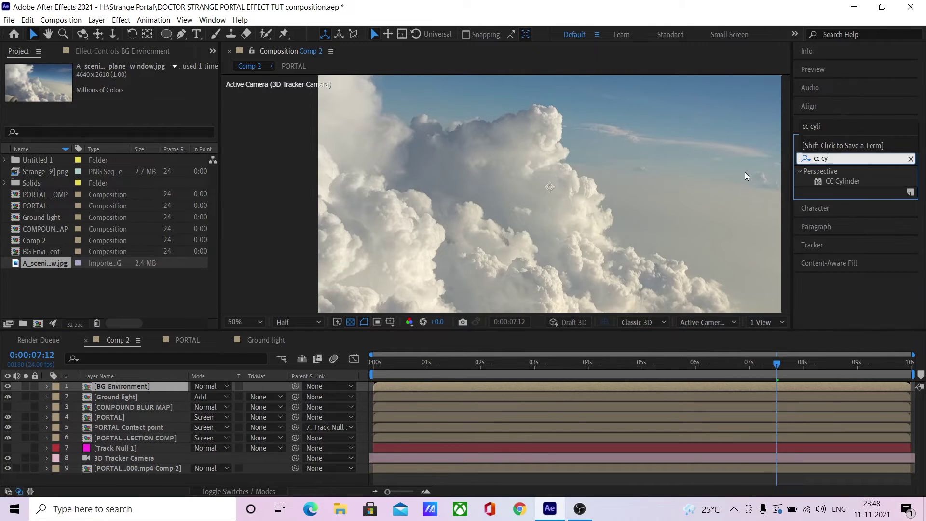
{"action": "left_click_drag", "start_coordinate": [852, 183], "coordinate": [153, 386]}
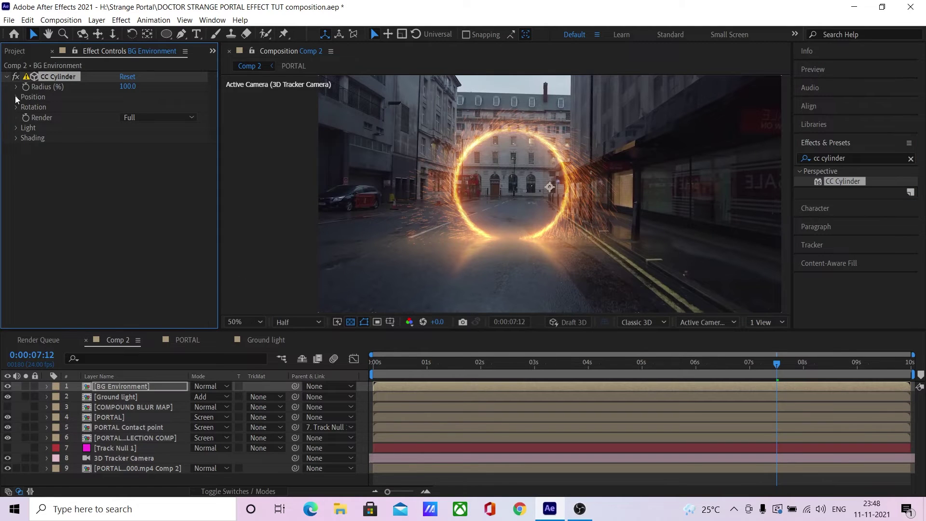
{"action": "left_click", "coordinate": [15, 97]}
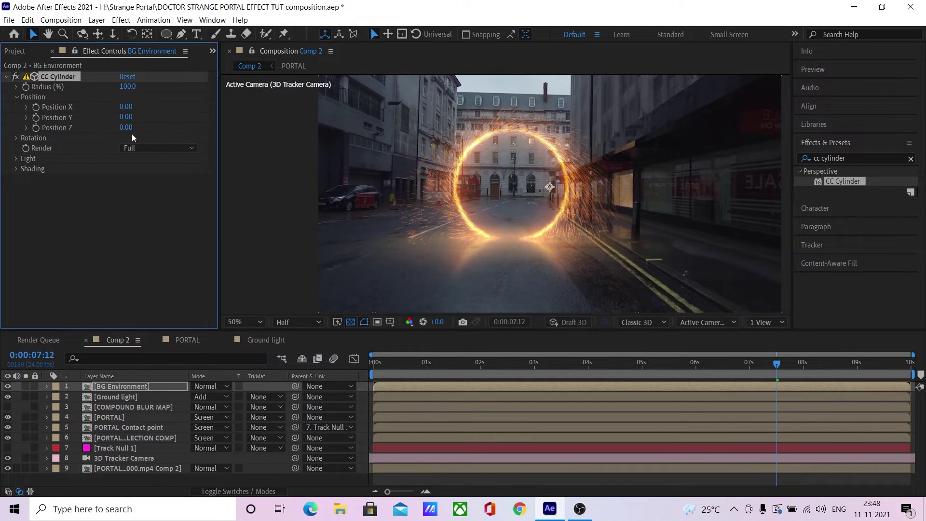
{"action": "left_click", "coordinate": [117, 417]}
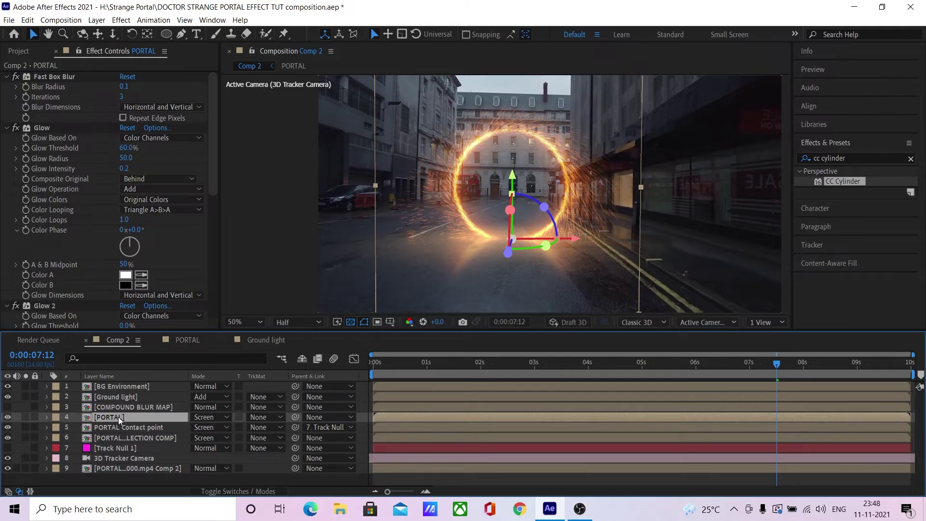
Step: Set the CC Cylinder position to X 929, Y 762 and Z 3566.8
{"action": "key", "text": "p"}
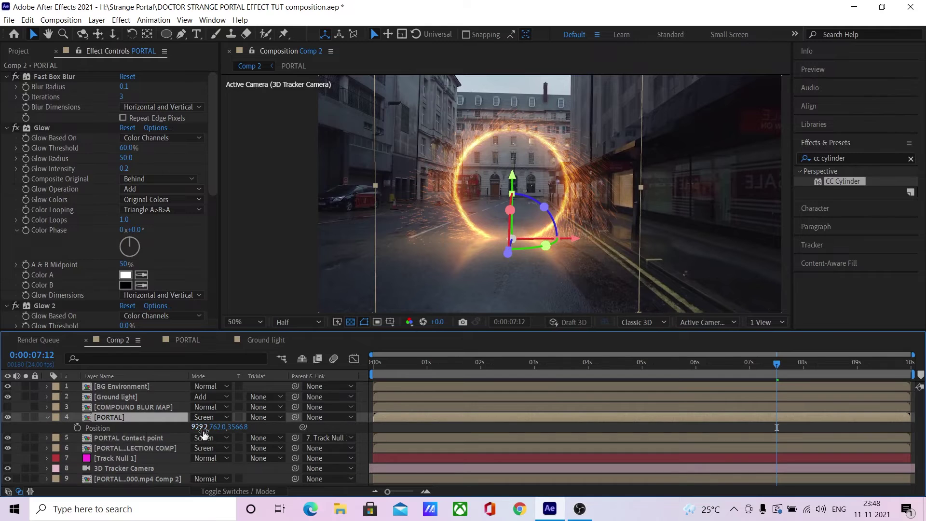
{"action": "left_click", "coordinate": [122, 386]}
{"action": "left_click", "coordinate": [126, 107]}
{"action": "type", "text": "929"}
{"action": "key", "text": "Return"}
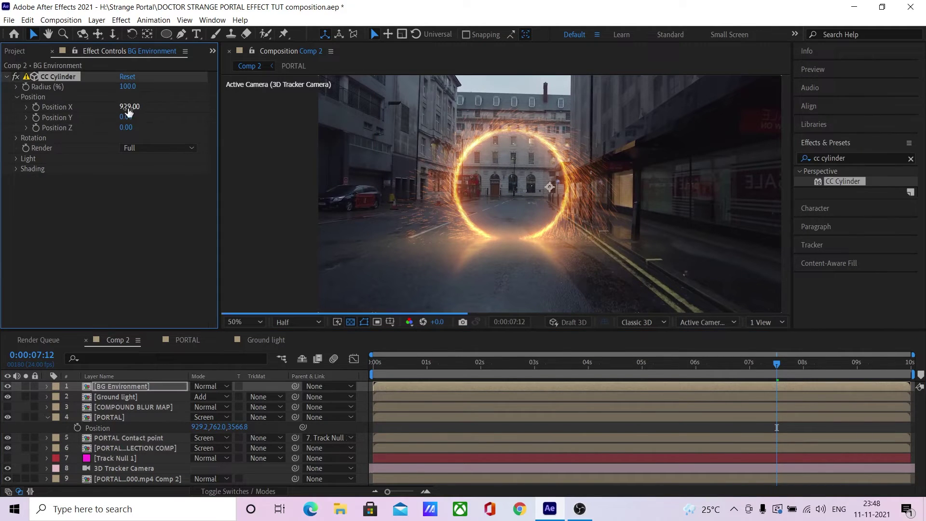
{"action": "left_click", "coordinate": [125, 116]}
{"action": "type", "text": "762"}
{"action": "key", "text": "Return"}
{"action": "left_click", "coordinate": [124, 128]}
{"action": "type", "text": "35"}
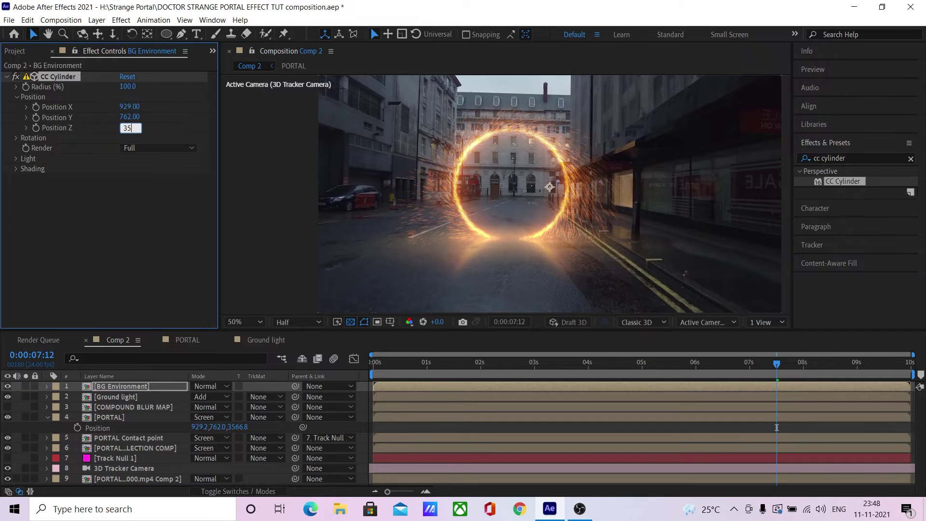
{"action": "type", "text": "66.8"}
{"action": "key", "text": "Return"}
Step: Set the cylinder radius to 50 and Position X to 299, and render only the inside
{"action": "key", "text": "comma"}
{"action": "key", "text": "comma"}
{"action": "left_click", "coordinate": [126, 87]}
{"action": "type", "text": "50"}
{"action": "key", "text": "Return"}
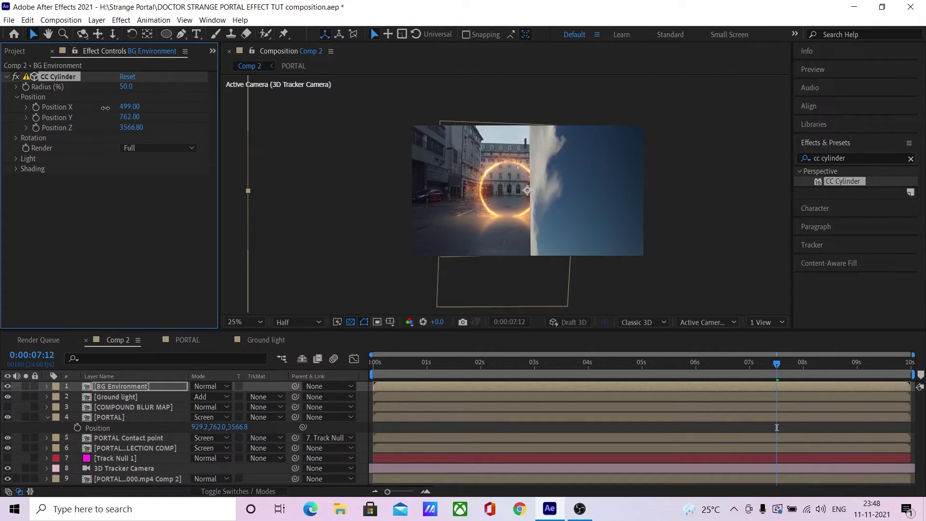
{"action": "left_click", "coordinate": [129, 106]}
{"action": "type", "text": "299"}
{"action": "key", "text": "Return"}
{"action": "left_click", "coordinate": [137, 149]}
{"action": "left_click", "coordinate": [143, 182]}
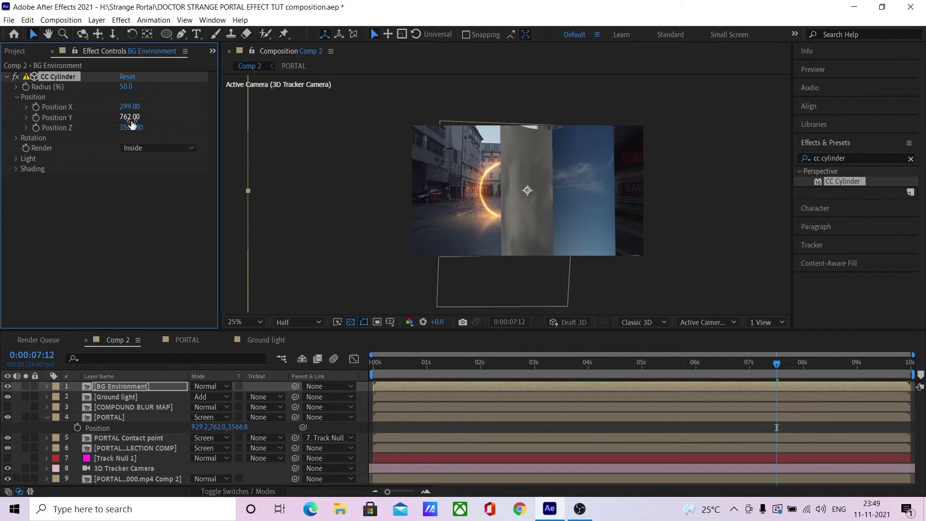
Step: Enlarge the radius to 63, raise Y to 402, rotate it, and set light intensity to 0
{"action": "left_click_drag", "start_coordinate": [126, 87], "coordinate": [137, 87]}
{"action": "left_click_drag", "start_coordinate": [129, 117], "coordinate": [111, 114]}
{"action": "left_click", "coordinate": [17, 138]}
{"action": "left_click_drag", "start_coordinate": [140, 182], "coordinate": [252, 182]}
{"action": "left_click", "coordinate": [16, 272]}
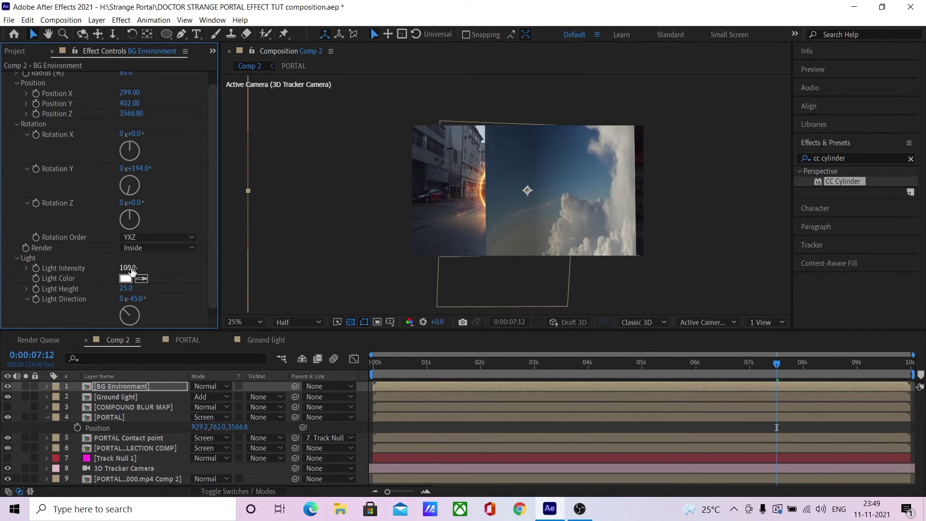
{"action": "left_click_drag", "start_coordinate": [131, 270], "coordinate": [15, 273]}
{"action": "left_click", "coordinate": [15, 260]}
{"action": "left_click", "coordinate": [17, 271]}
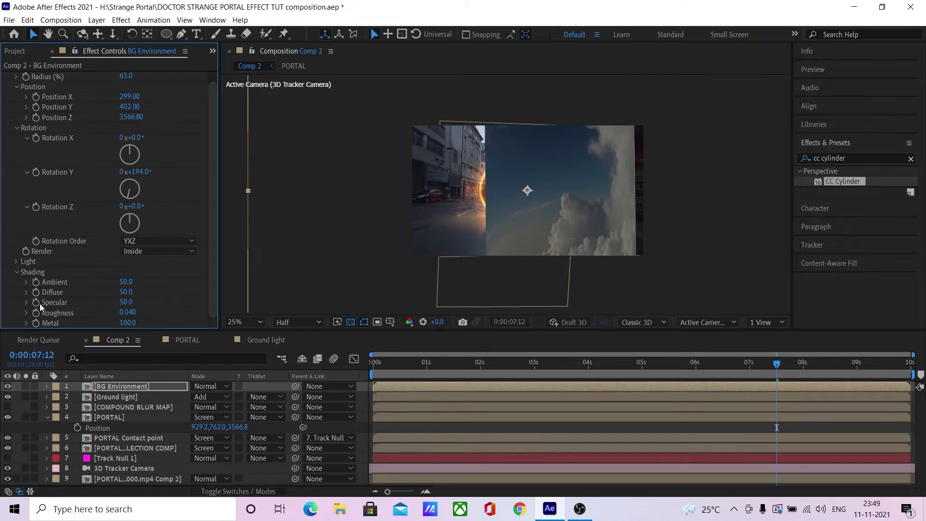
{"action": "left_click", "coordinate": [18, 272]}
Step: Refine to Y rotation 192°, X 119, Z 4816.8, radius 126, and place BG Environment below the portal layers
{"action": "mouse_move", "coordinate": [142, 188]}
{"action": "left_mouse_down"}
{"action": "mouse_move", "coordinate": [156, 185]}
{"action": "mouse_move", "coordinate": [145, 183]}
{"action": "left_mouse_up"}
{"action": "left_click_drag", "start_coordinate": [121, 107], "coordinate": [139, 85]}
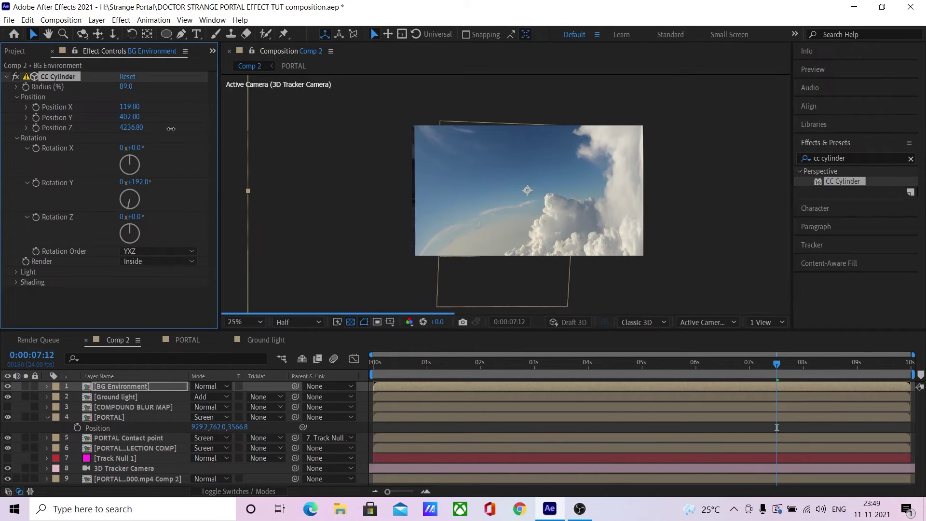
{"action": "left_click_drag", "start_coordinate": [159, 129], "coordinate": [205, 130]}
{"action": "left_click_drag", "start_coordinate": [126, 87], "coordinate": [88, 90]}
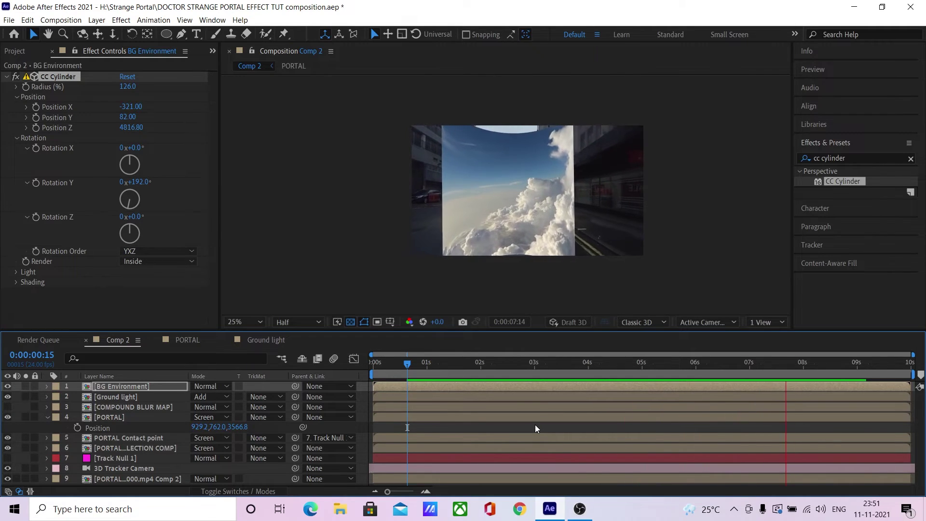
{"action": "left_click_drag", "start_coordinate": [120, 387], "coordinate": [115, 442]}
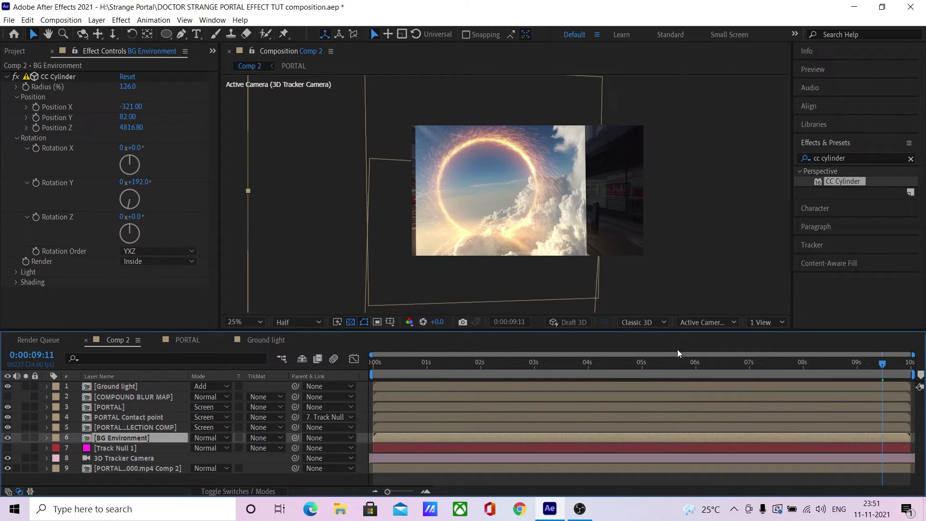
Step: At 8:03, create a white solid with an ellipse mask filling it
{"action": "left_click_drag", "start_coordinate": [651, 364], "coordinate": [810, 364]}
{"action": "left_click", "coordinate": [97, 19]}
{"action": "mouse_move", "coordinate": [114, 33]}
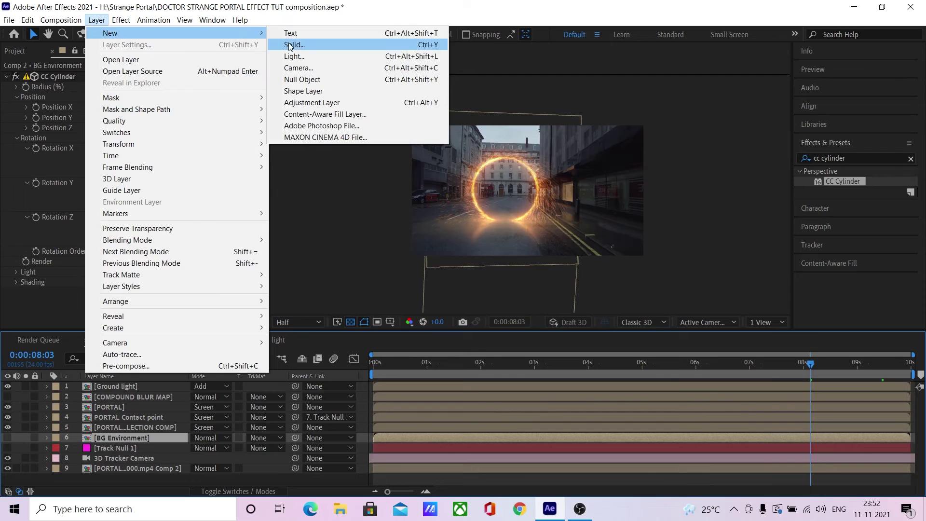
{"action": "left_click", "coordinate": [471, 50]}
{"action": "left_click", "coordinate": [395, 364]}
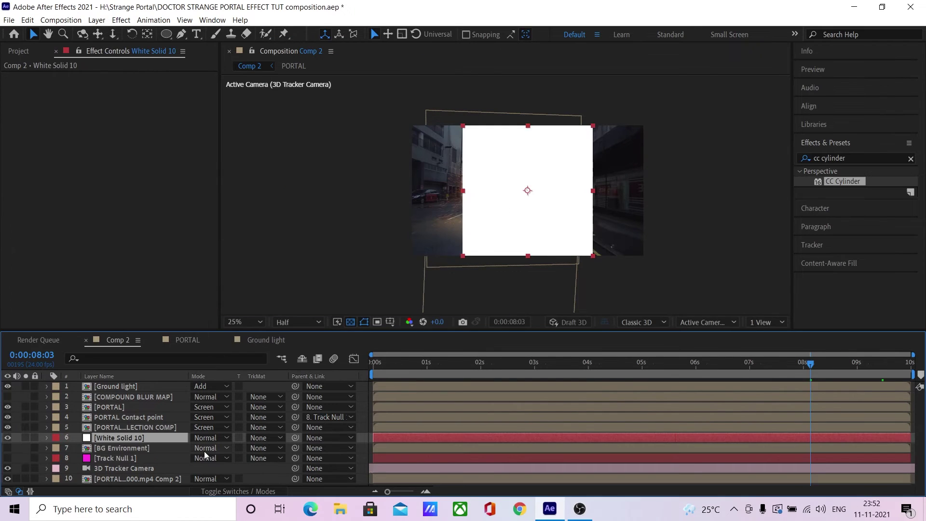
{"action": "double_click", "coordinate": [170, 33]}
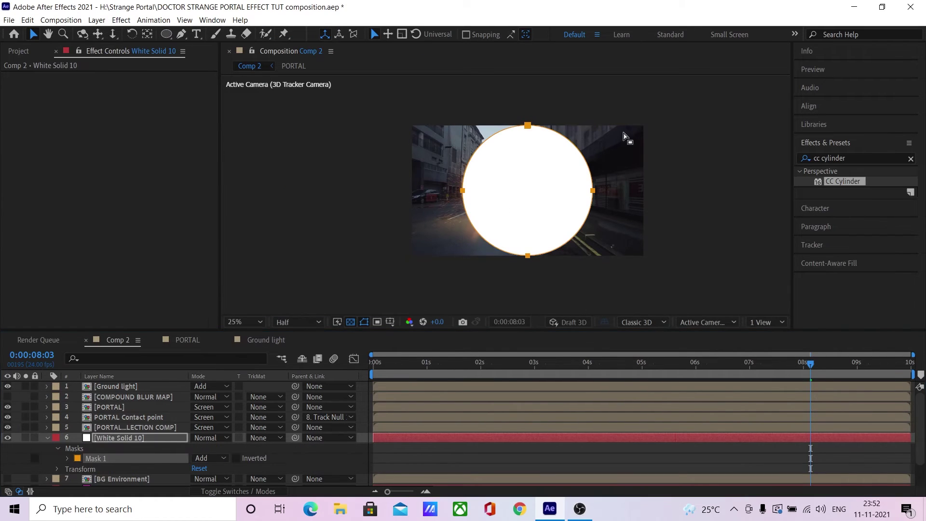
Step: Set White Solid 10's anchor Y to 1080, make it 3D, and parent it to PORTAL
{"action": "left_click", "coordinate": [133, 438]}
{"action": "left_click", "coordinate": [57, 469]}
{"action": "left_click_drag", "start_coordinate": [219, 439], "coordinate": [290, 441]}
{"action": "type", "text": "1080"}
{"action": "key", "text": "Return"}
{"action": "left_click", "coordinate": [46, 399]}
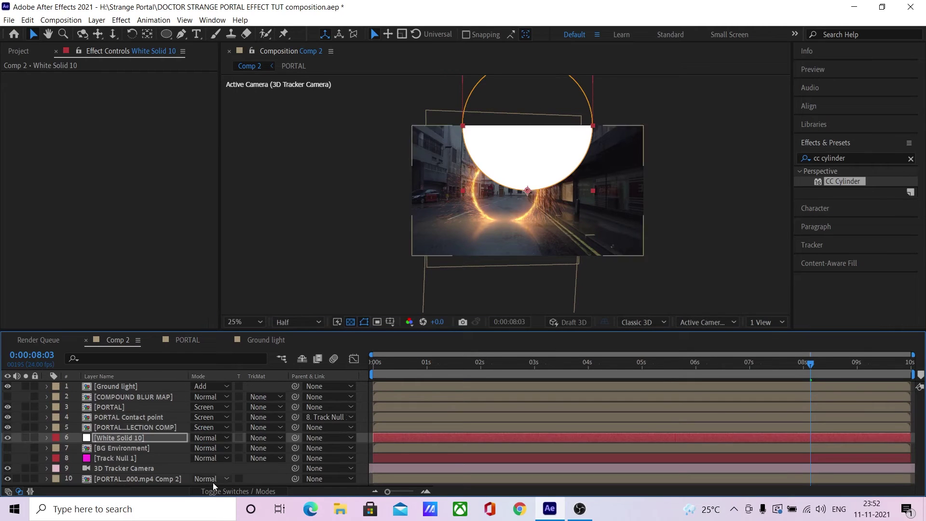
{"action": "left_click", "coordinate": [238, 491]}
{"action": "left_click", "coordinate": [258, 438]}
{"action": "left_click_drag", "start_coordinate": [278, 438], "coordinate": [161, 409]}
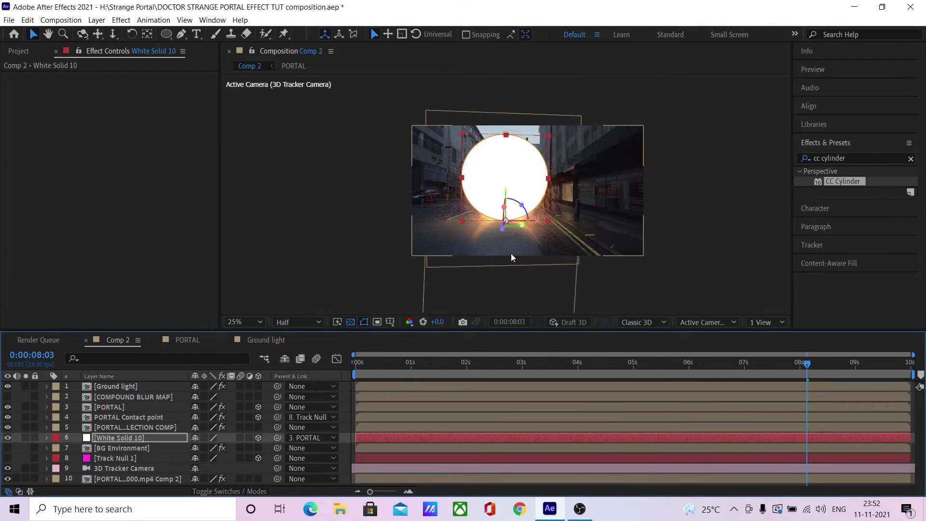
Step: Scale the white circle to 74% and position it inside the portal ring
{"action": "key", "text": "period"}
{"action": "key", "text": "period"}
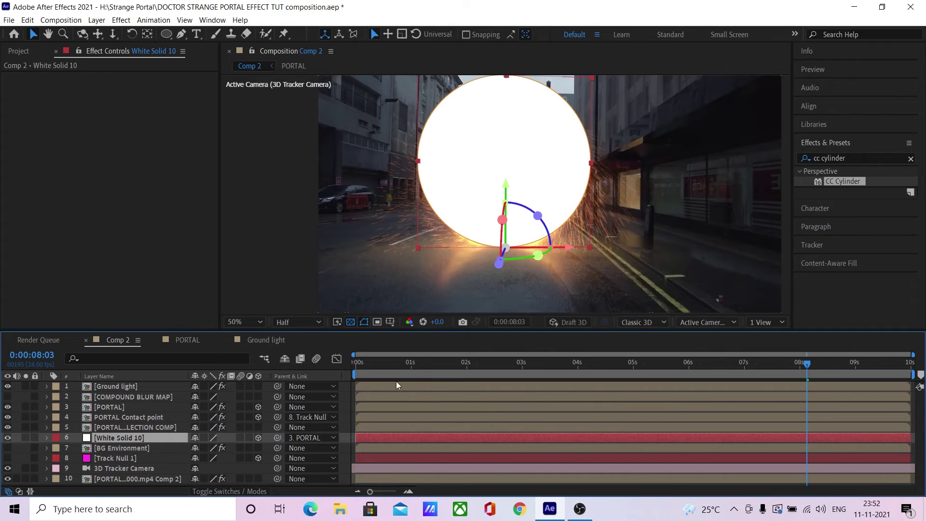
{"action": "key", "text": "s"}
{"action": "left_click_drag", "start_coordinate": [196, 448], "coordinate": [194, 448]}
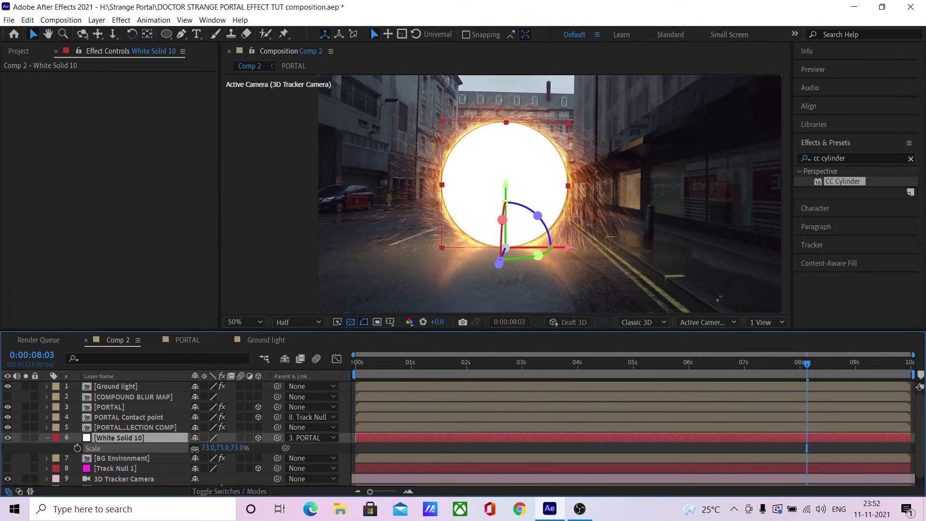
{"action": "left_click_drag", "start_coordinate": [506, 191], "coordinate": [502, 190]}
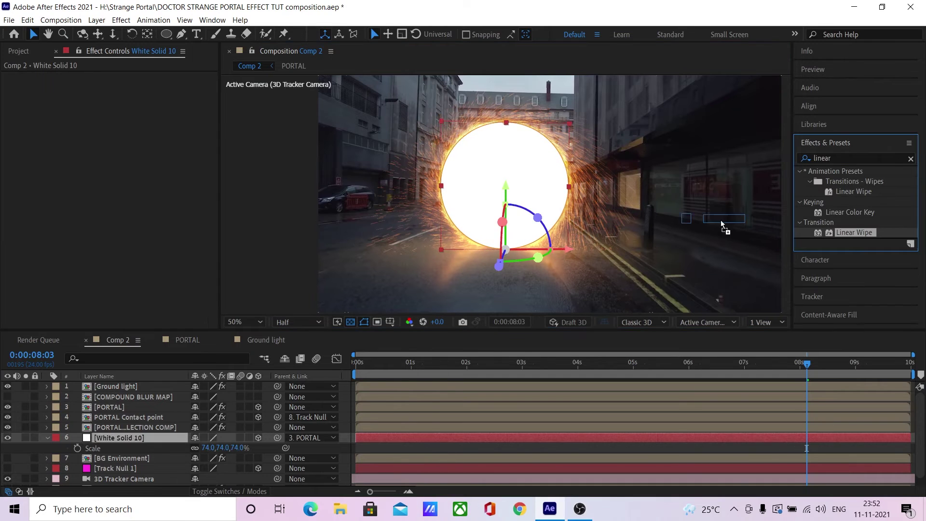
Step: Apply Linear Wipe to the circle with Feather 37 and 3% transition completion
{"action": "left_click_drag", "start_coordinate": [854, 232], "coordinate": [253, 155]}
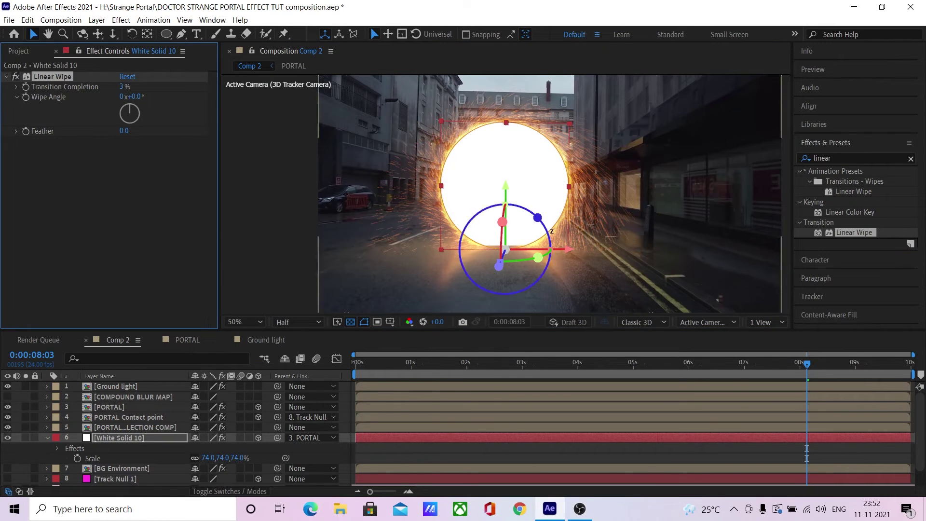
{"action": "scroll", "coordinate": [386, 233], "scroll_direction": "up", "scroll_amount": 1}
{"action": "left_click_drag", "start_coordinate": [385, 232], "coordinate": [375, 165]}
{"action": "left_click", "coordinate": [122, 88]}
{"action": "type", "text": "2"}
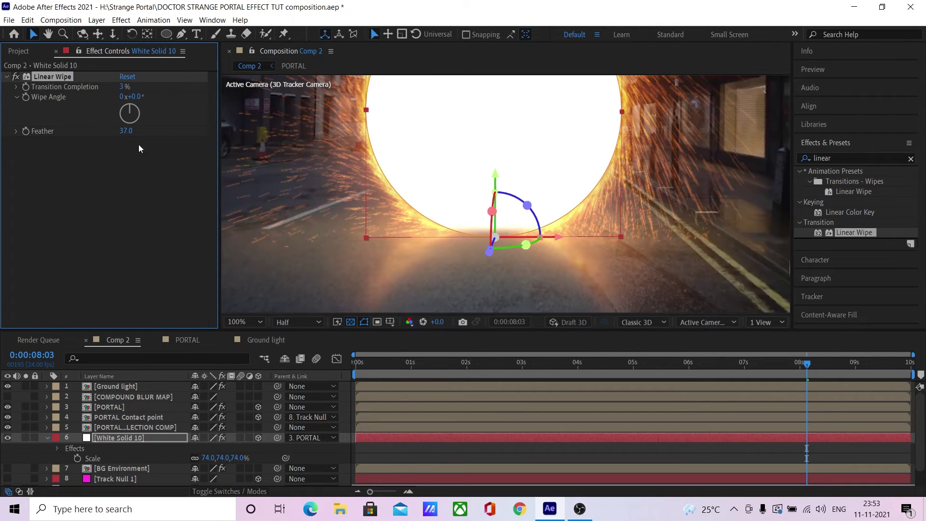
{"action": "scroll", "coordinate": [347, 222], "scroll_direction": "down", "scroll_amount": 1}
Step: Feather the circle's mask by 50 px and make BG Environment visible again
{"action": "left_click", "coordinate": [140, 438]}
{"action": "key", "text": "m"}
{"action": "left_click", "coordinate": [70, 441]}
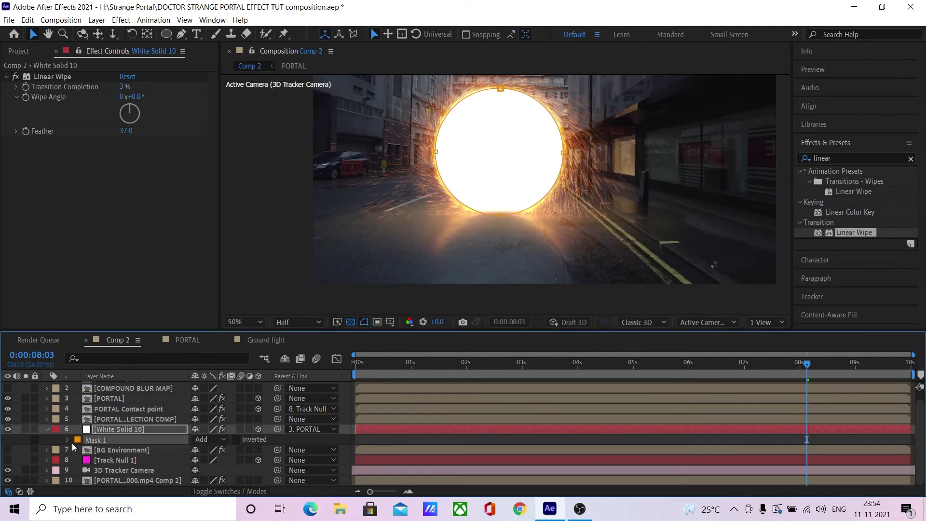
{"action": "key", "text": "f"}
{"action": "left_click", "coordinate": [205, 449]}
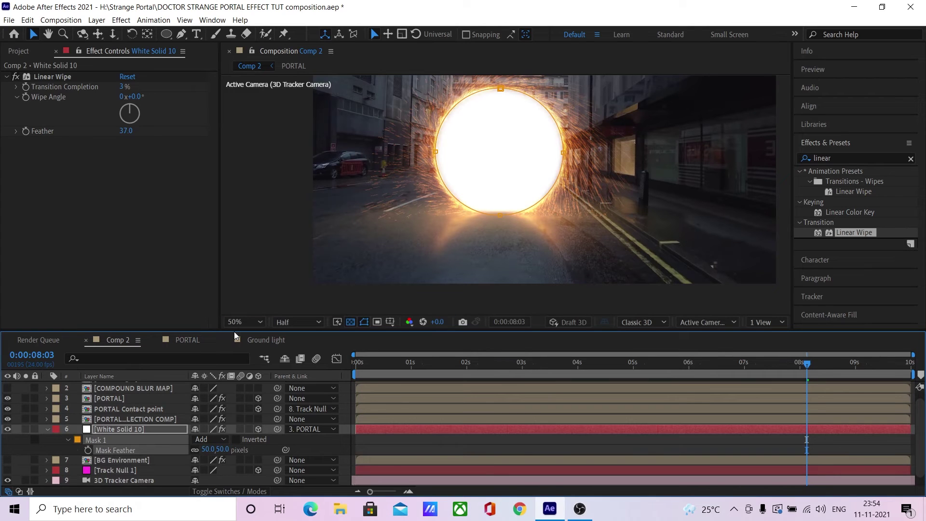
{"action": "key", "text": "u"}
{"action": "left_click", "coordinate": [116, 448]}
{"action": "left_click", "coordinate": [9, 448]}
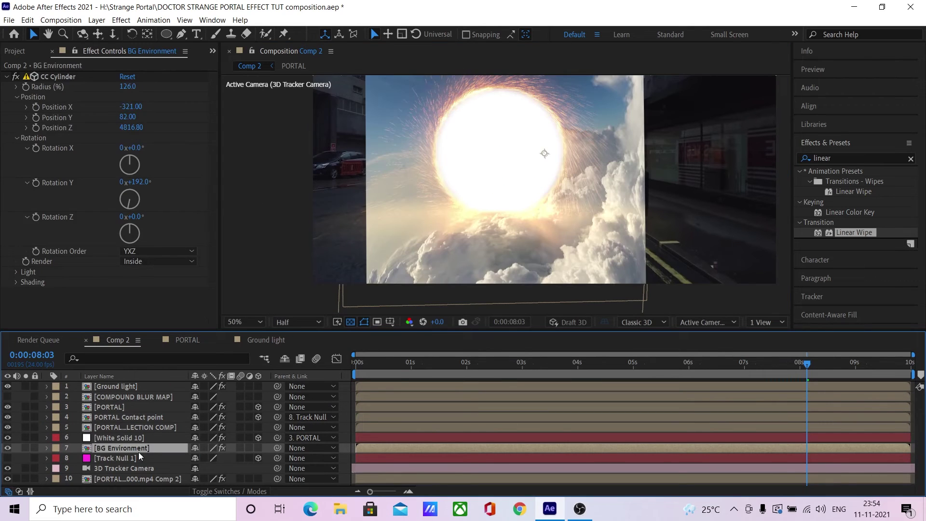
Step: Set BG Environment's track matte to the Alpha Matte of White Solid 10
{"action": "left_click", "coordinate": [244, 492]}
{"action": "left_click", "coordinate": [265, 448]}
{"action": "left_click", "coordinate": [282, 402]}
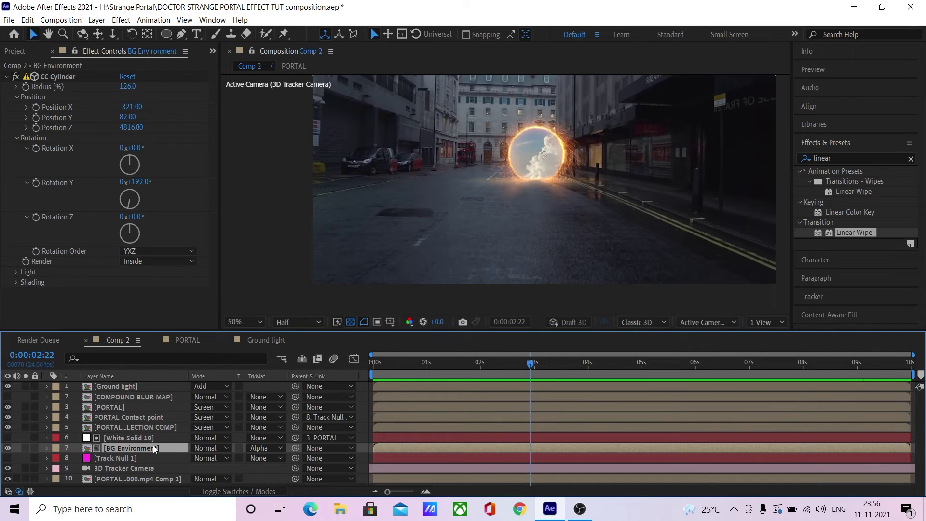
Step: Keyframe BG Environment's opacity to fade in from 0% at 2:17, then preview it
{"action": "key", "text": "t"}
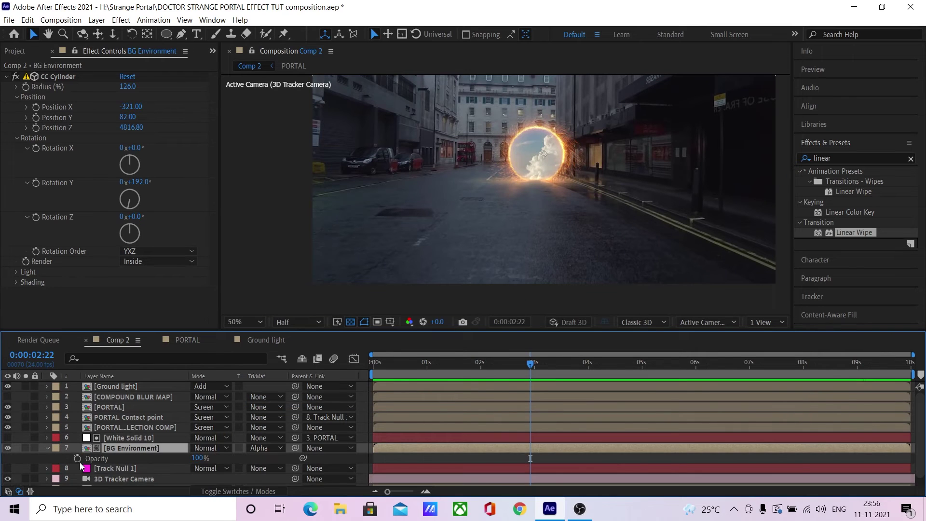
{"action": "left_click", "coordinate": [77, 459]}
{"action": "left_click", "coordinate": [526, 364]}
{"action": "left_click_drag", "start_coordinate": [525, 364], "coordinate": [519, 365]}
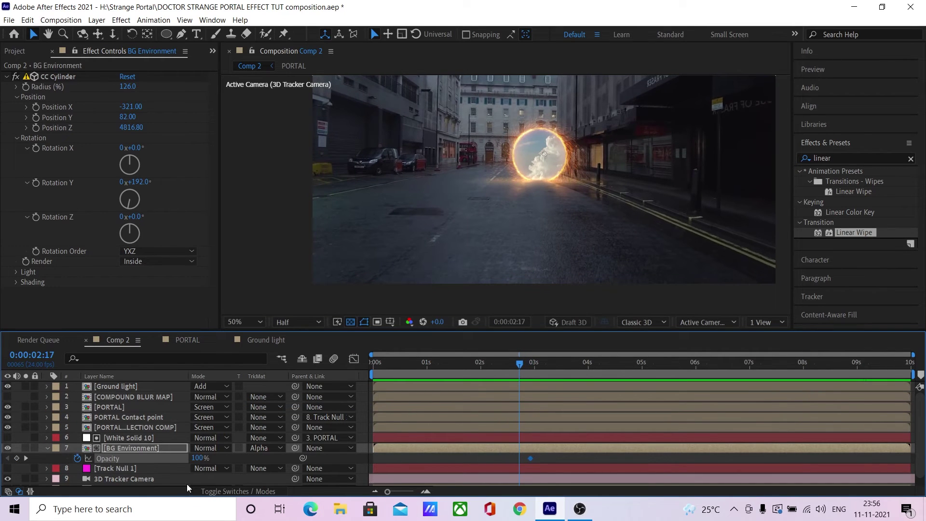
{"action": "type", "text": "0"}
{"action": "key", "text": "Return"}
{"action": "key", "text": "space"}
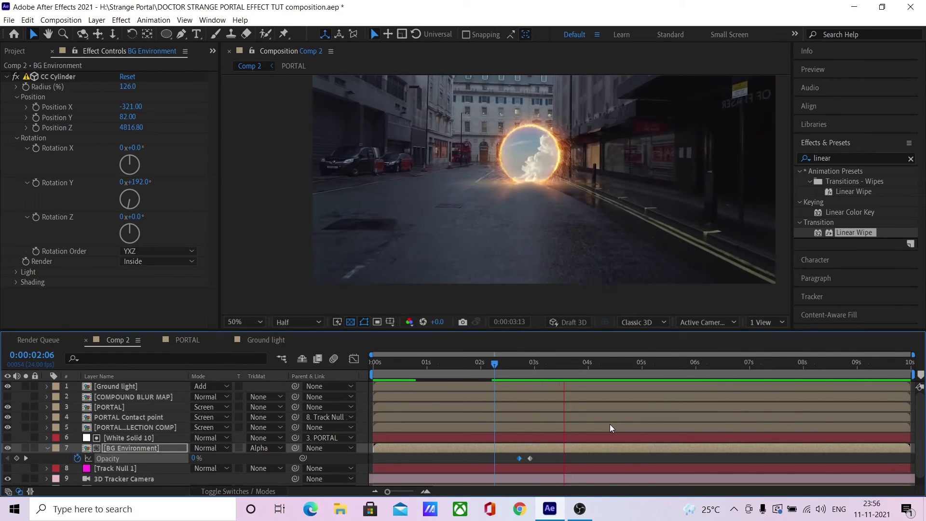
{"action": "key", "text": "space"}
Step: Add an adjustment layer with a Fast Box Blur lower in the layer stack
{"action": "left_click", "coordinate": [96, 20]}
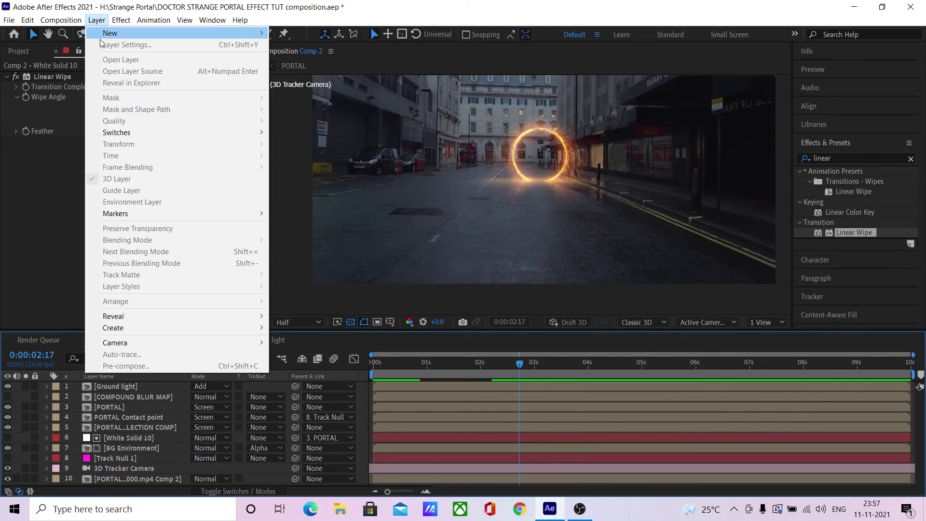
{"action": "mouse_move", "coordinate": [190, 36]}
{"action": "left_click", "coordinate": [312, 102]}
{"action": "left_click_drag", "start_coordinate": [130, 386], "coordinate": [155, 479]}
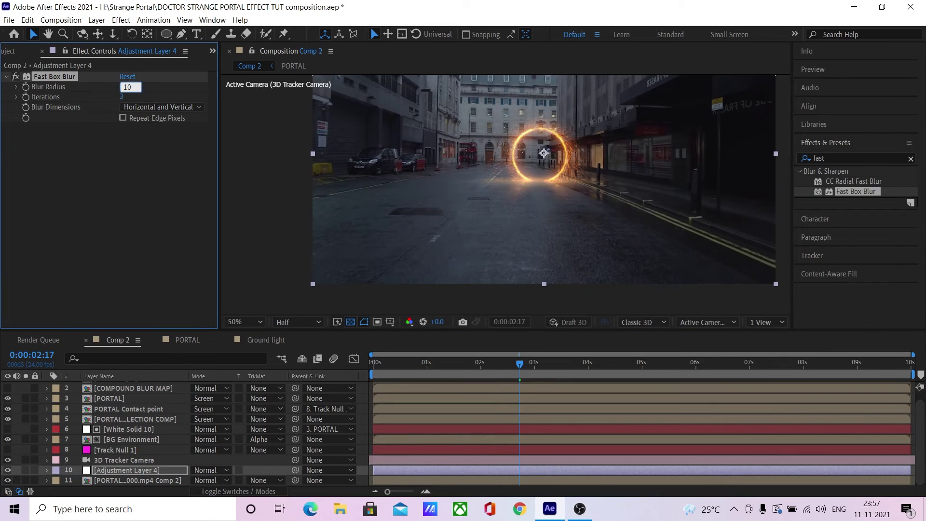
{"action": "key", "text": "Return"}
Step: Duplicate White Solid 10 above the adjustment layer and use it as the blur's alpha matte
{"action": "left_click", "coordinate": [129, 429]}
{"action": "key", "text": "ctrl+d"}
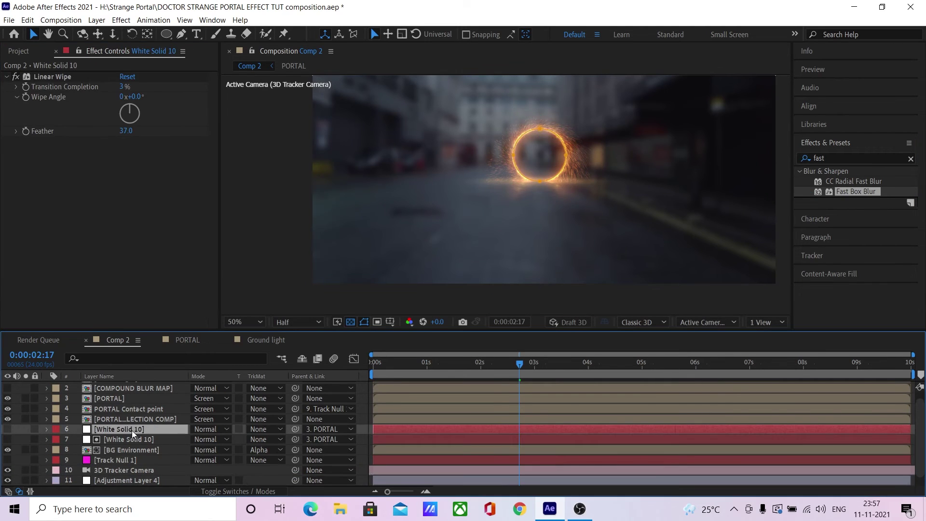
{"action": "left_click_drag", "start_coordinate": [132, 430], "coordinate": [133, 473]}
{"action": "left_click", "coordinate": [268, 477]}
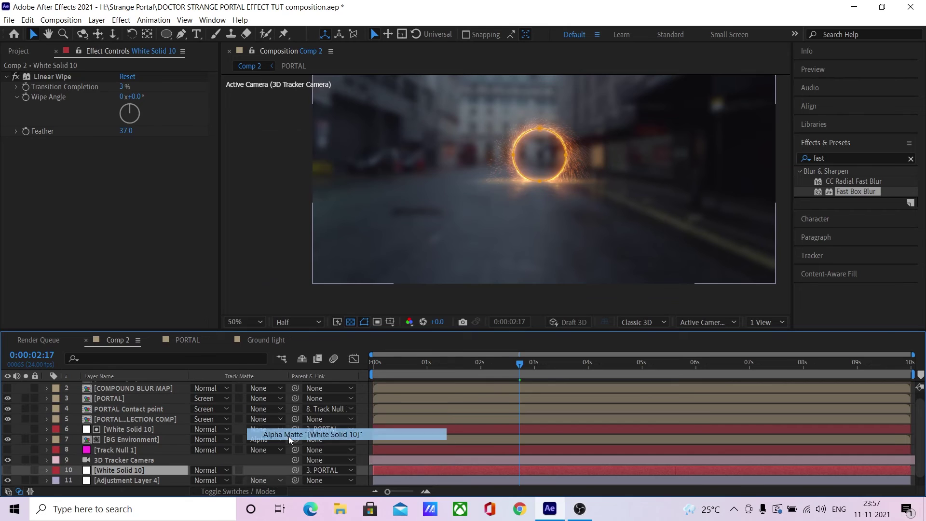
{"action": "left_click", "coordinate": [290, 434]}
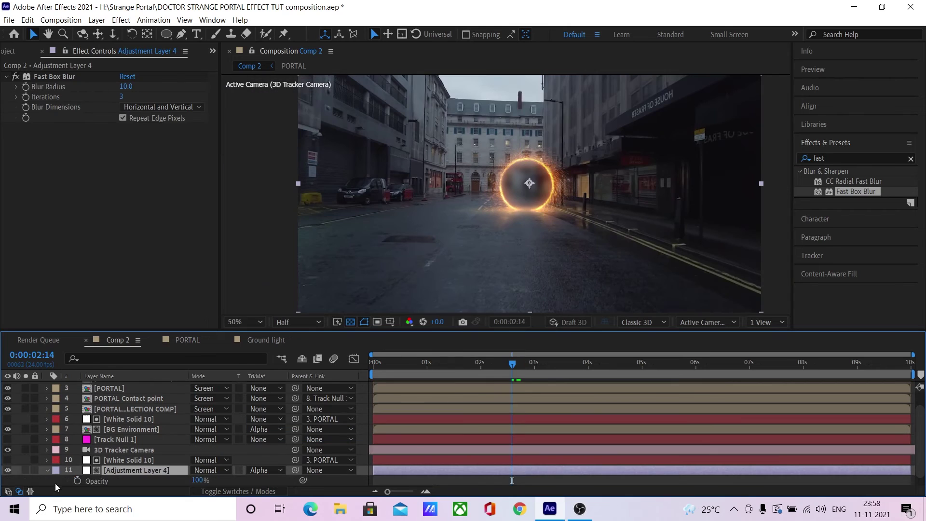
Step: Keyframe the blur layer's opacity up to 100% around 2:18, then duplicate the 3D Tracker Camera
{"action": "left_click", "coordinate": [521, 364]}
{"action": "left_click_drag", "start_coordinate": [193, 481], "coordinate": [261, 480]}
{"action": "left_click", "coordinate": [529, 362]}
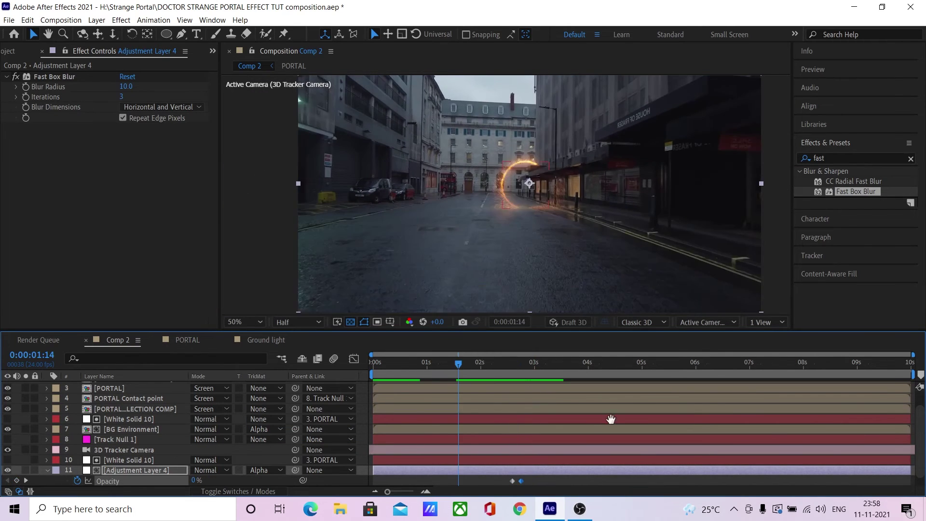
{"action": "key", "text": "space"}
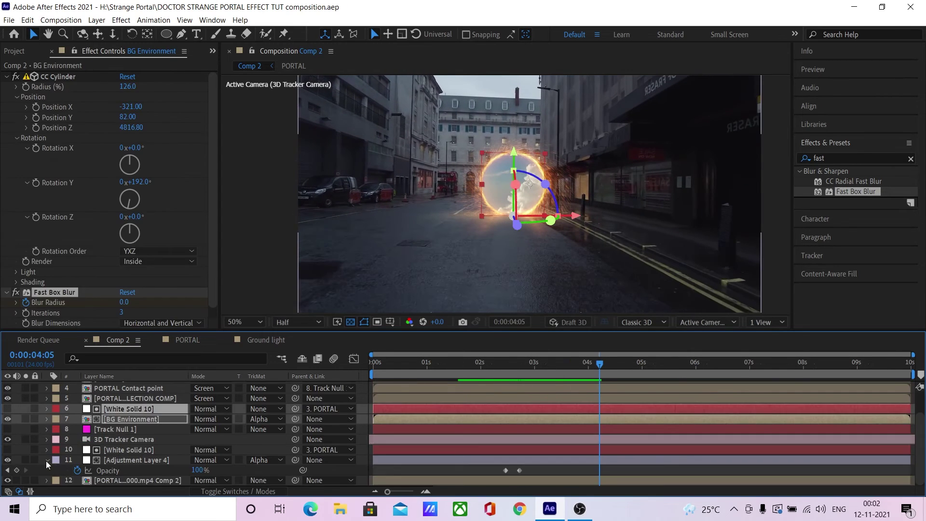
{"action": "left_click", "coordinate": [126, 453]}
{"action": "key", "text": "ctrl+d"}
Step: Precompose White Solid 10, BG Environment and 3D Tracker Camera 2 into a layer named 'BG ENV'
{"action": "left_click_drag", "start_coordinate": [125, 439], "coordinate": [126, 434]}
{"action": "left_click", "coordinate": [127, 418], "text": "shift"}
{"action": "key", "text": "ctrl+shift+c"}
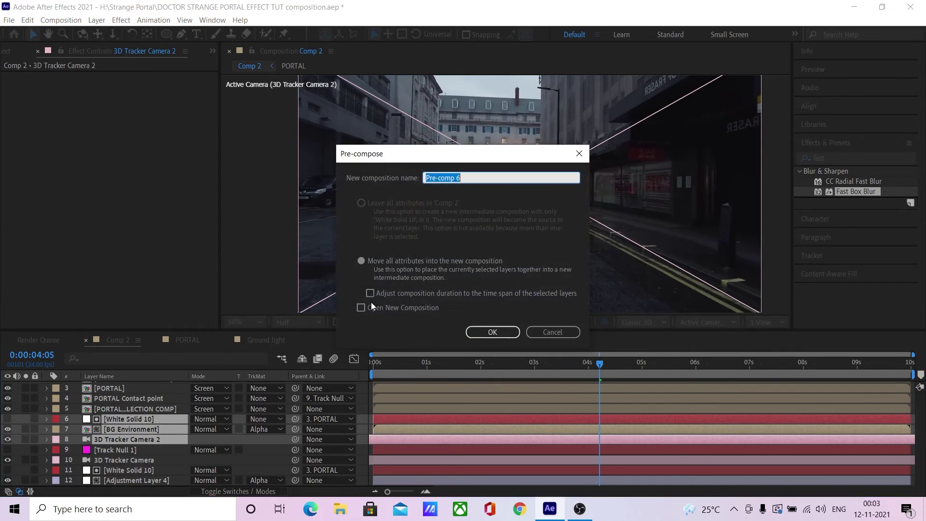
{"action": "type", "text": "BG ENV"}
{"action": "key", "text": "Return"}
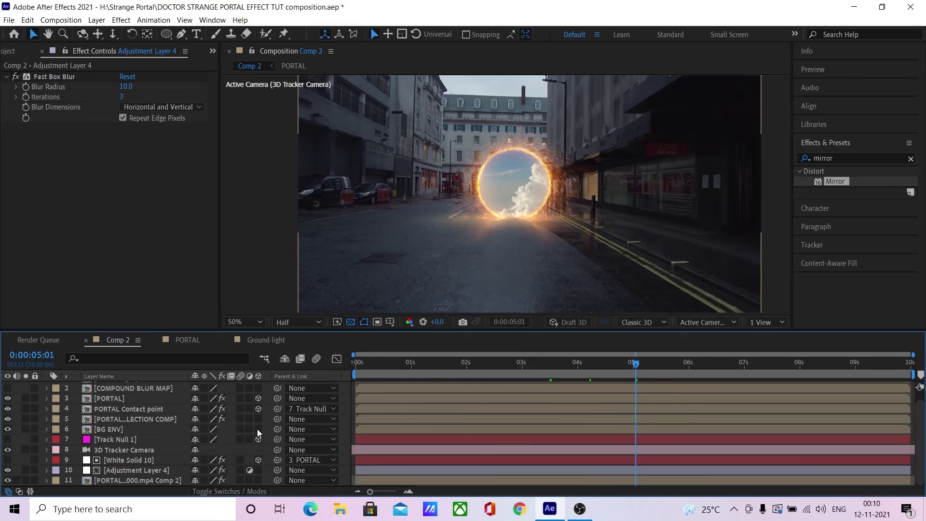
{"action": "left_click", "coordinate": [150, 428]}
Step: Duplicate the BG ENV layer and rename the copy 'BG ENV Reflection'
{"action": "key", "text": "ctrl+d"}
{"action": "key", "text": "Return"}
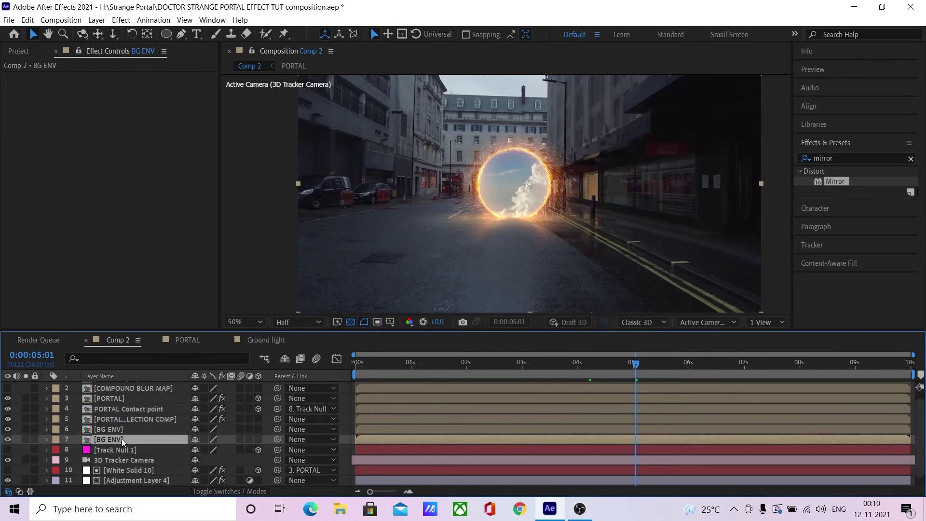
{"action": "type", "text": "Reflection"}
{"action": "key", "text": "Return"}
Step: Apply Mirror to BG ENV Reflection with its centre at the portal base (906,680) and angle 90°
{"action": "left_click_drag", "start_coordinate": [835, 181], "coordinate": [141, 439]}
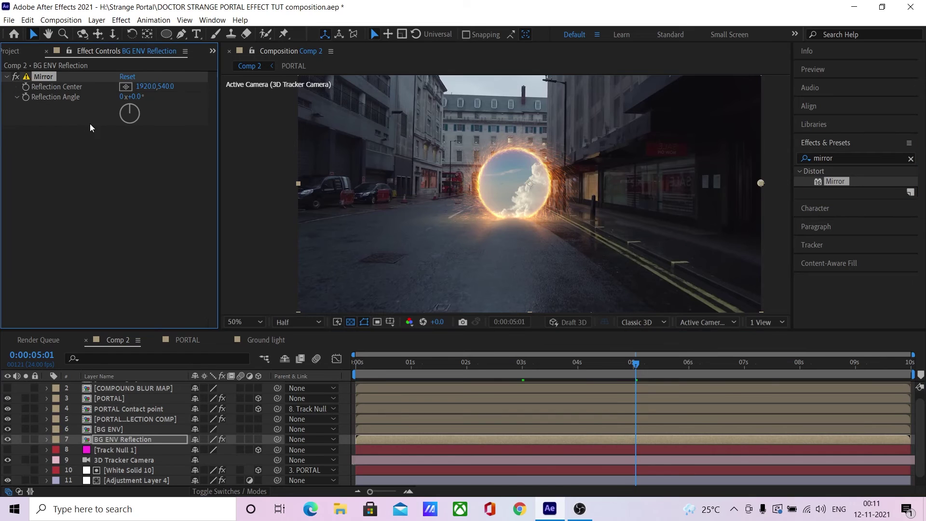
{"action": "left_click", "coordinate": [125, 87]}
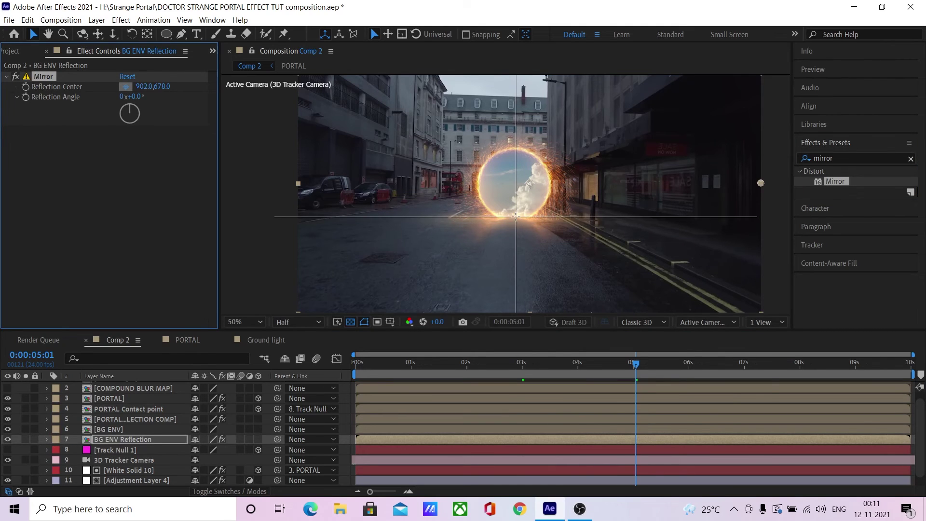
{"action": "left_click", "coordinate": [516, 217]}
{"action": "left_click", "coordinate": [138, 97]}
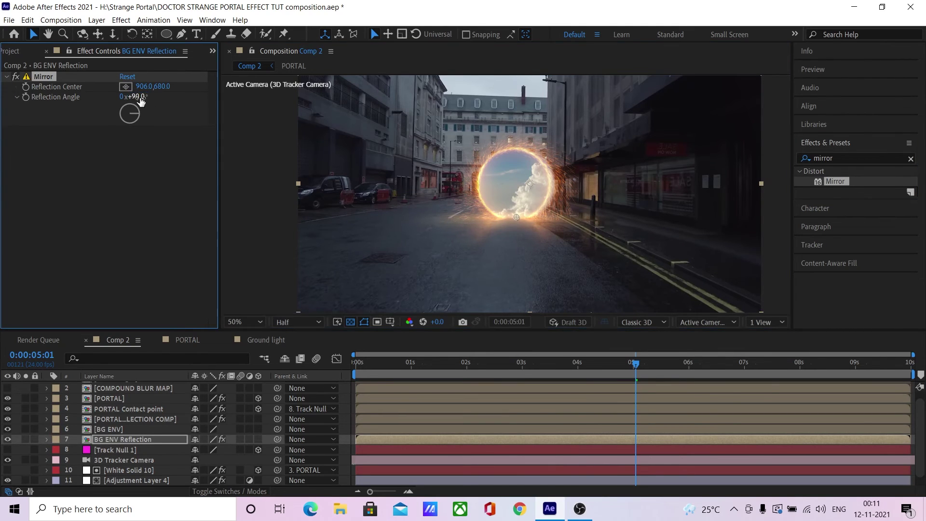
{"action": "key", "text": "Return"}
{"action": "left_click_drag", "start_coordinate": [696, 366], "coordinate": [491, 359]}
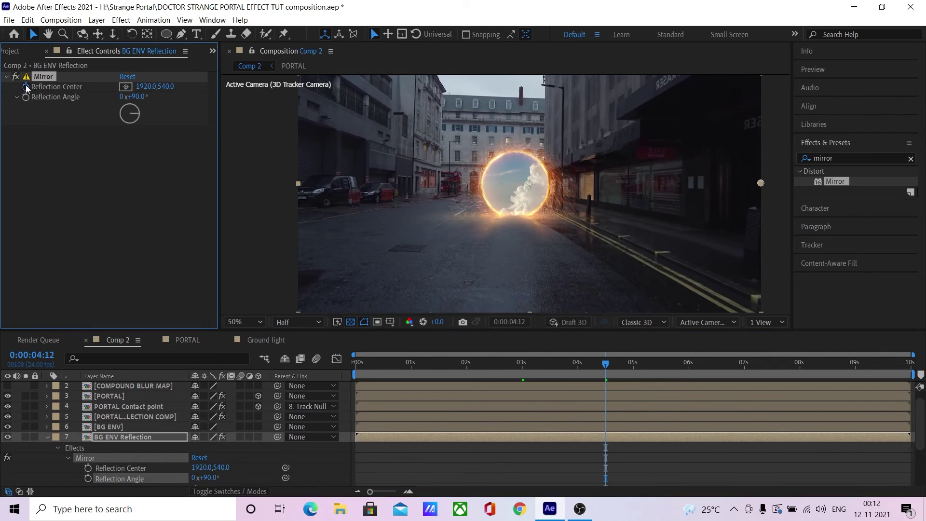
Step: Link Reflection Center to PORTAL with the expression thisComp.layer("PORTAL").toComp(thisComp.layer("PORTAL").anchorPoint)
{"action": "left_click", "coordinate": [26, 87], "text": "alt"}
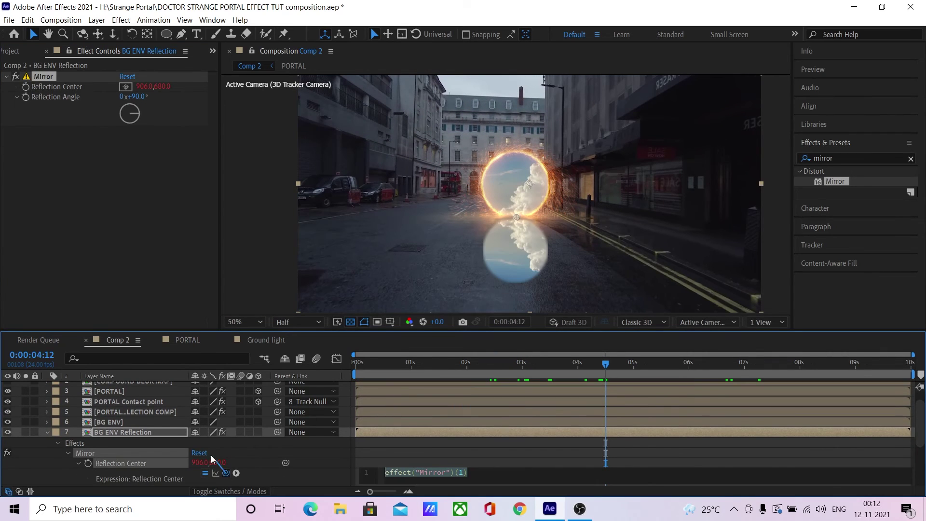
{"action": "left_click_drag", "start_coordinate": [128, 393], "coordinate": [128, 392]}
{"action": "type", "text": ".toComp(th"}
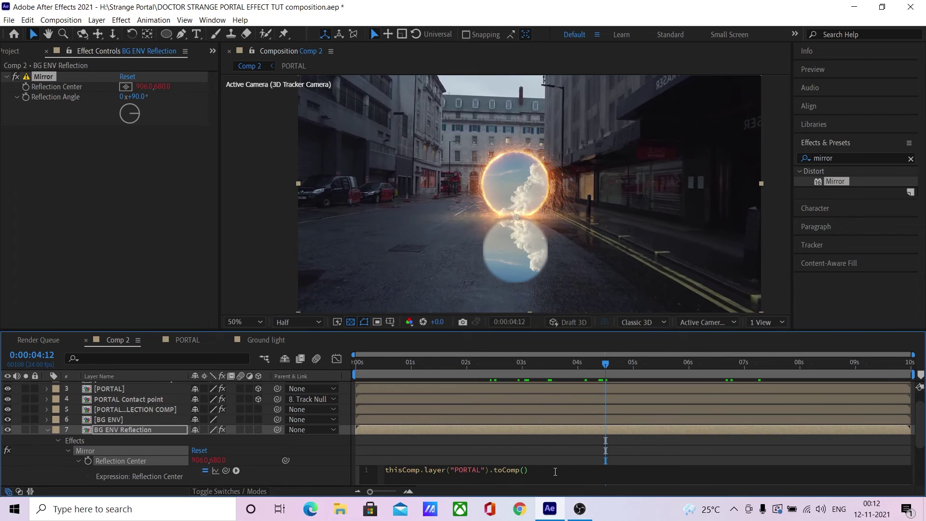
{"action": "type", "text": "isComp.layer(\"PORTAL\").anchorPoint);"}
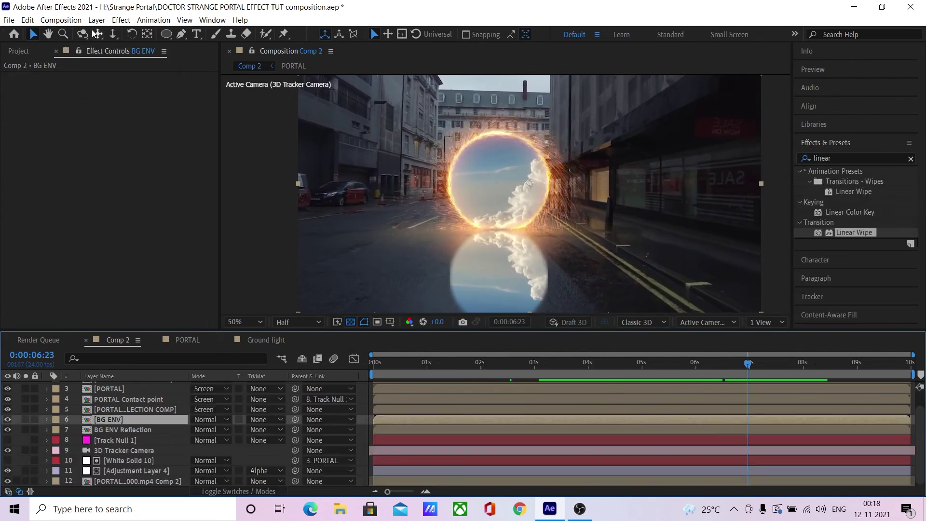
Step: Create a white solid, parent it to PORTAL, and scale it to 212%
{"action": "left_click", "coordinate": [96, 20]}
{"action": "mouse_move", "coordinate": [118, 33]}
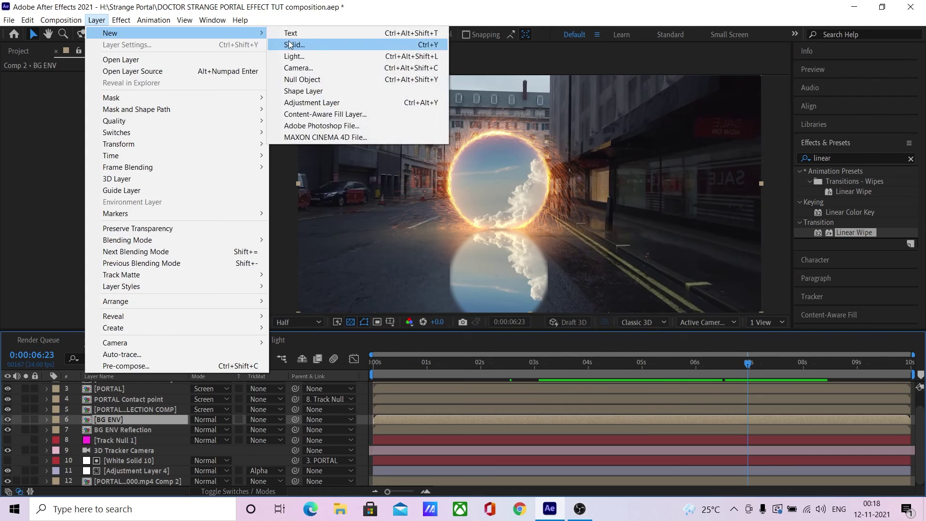
{"action": "left_click", "coordinate": [332, 58]}
{"action": "left_click", "coordinate": [384, 362]}
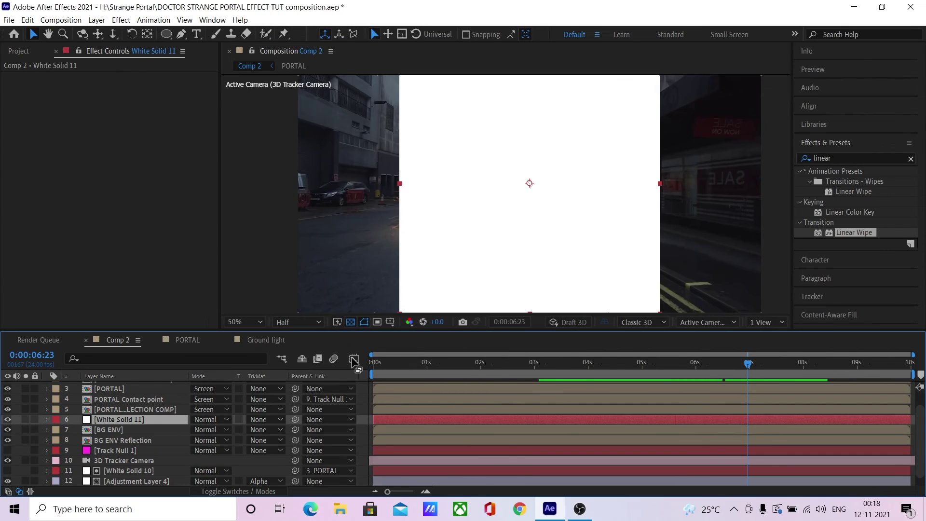
{"action": "left_click", "coordinate": [257, 493]}
{"action": "left_click_drag", "start_coordinate": [277, 419], "coordinate": [161, 406]}
{"action": "key", "text": "s"}
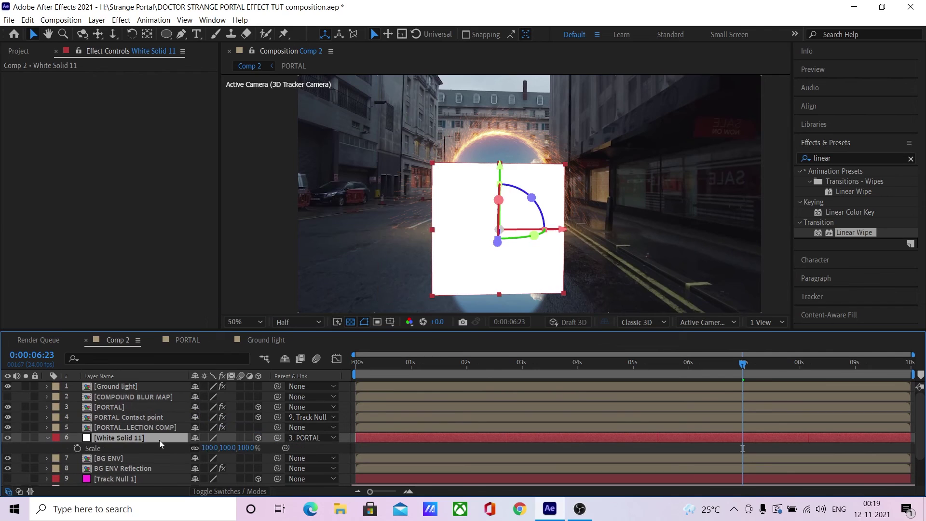
{"action": "left_click_drag", "start_coordinate": [235, 447], "coordinate": [270, 447]}
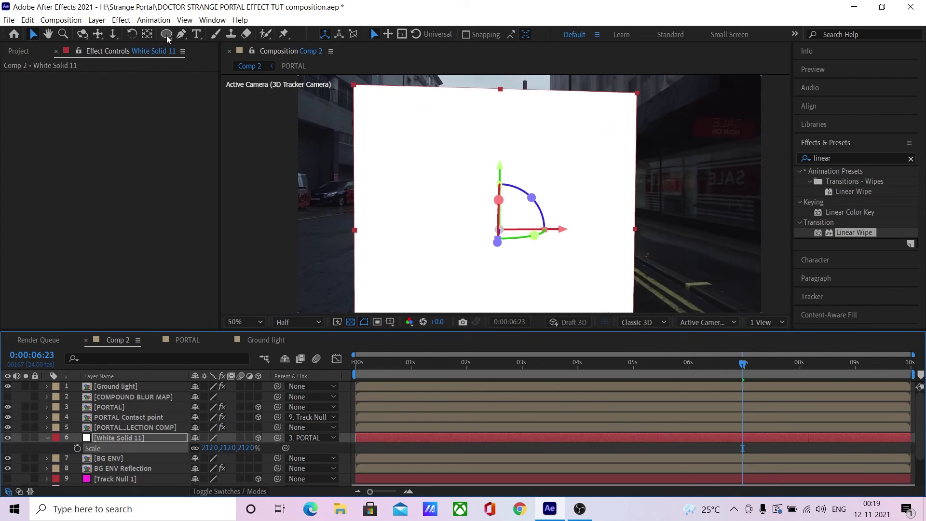
Step: Add a full-layer rectangle mask and raise its bottom edge to just above the reflection
{"action": "left_click", "coordinate": [167, 34]}
{"action": "left_click", "coordinate": [222, 33]}
{"action": "double_click", "coordinate": [167, 33]}
{"action": "key", "text": "v"}
{"action": "scroll", "coordinate": [527, 112], "scroll_direction": "down", "scroll_amount": 2}
{"action": "double_click", "coordinate": [501, 282]}
{"action": "left_click_drag", "start_coordinate": [501, 282], "coordinate": [503, 212]}
{"action": "scroll", "coordinate": [515, 241], "scroll_direction": "up", "scroll_amount": 3}
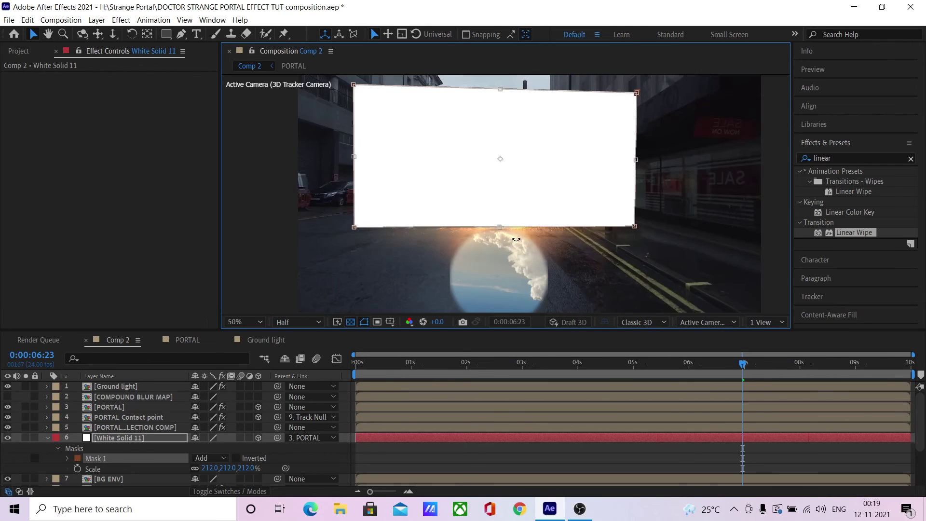
{"action": "left_click_drag", "start_coordinate": [493, 260], "coordinate": [492, 264]}
Step: Add a second mask below the reflection and feather the masks to 126 and 14 px
{"action": "key", "text": "comma"}
{"action": "key", "text": "comma"}
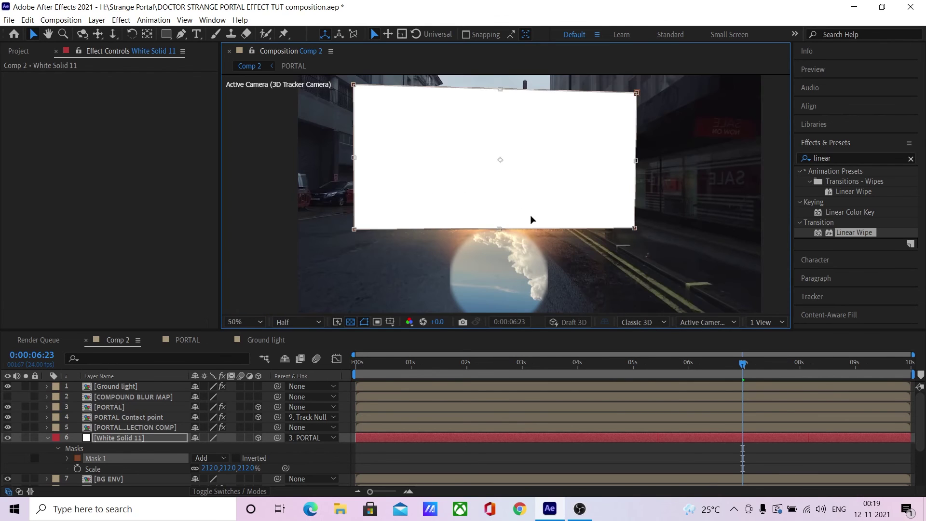
{"action": "left_click", "coordinate": [161, 442]}
{"action": "key", "text": "ctrl+shift+n"}
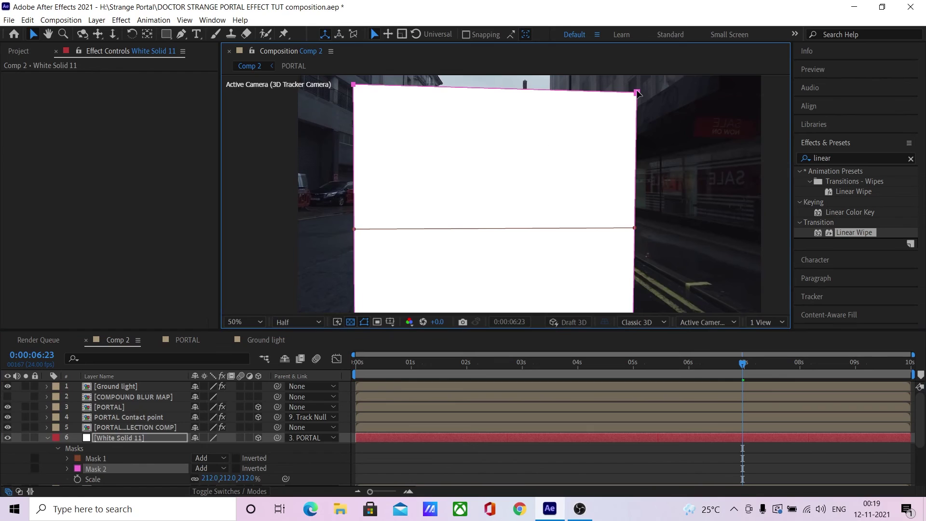
{"action": "left_click_drag", "start_coordinate": [502, 90], "coordinate": [499, 273]}
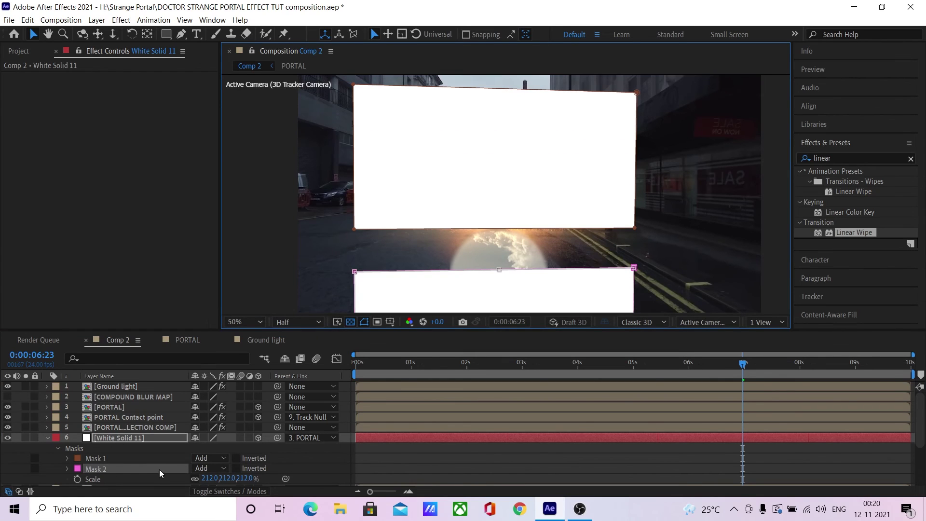
{"action": "key", "text": "f"}
{"action": "left_click_drag", "start_coordinate": [211, 478], "coordinate": [279, 478]}
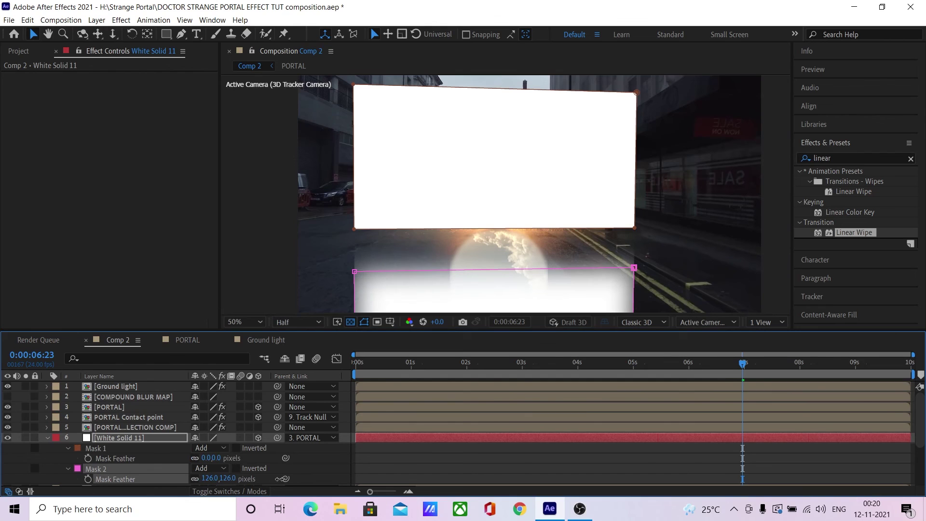
{"action": "left_click_drag", "start_coordinate": [208, 459], "coordinate": [214, 458]}
{"action": "left_click", "coordinate": [76, 454]}
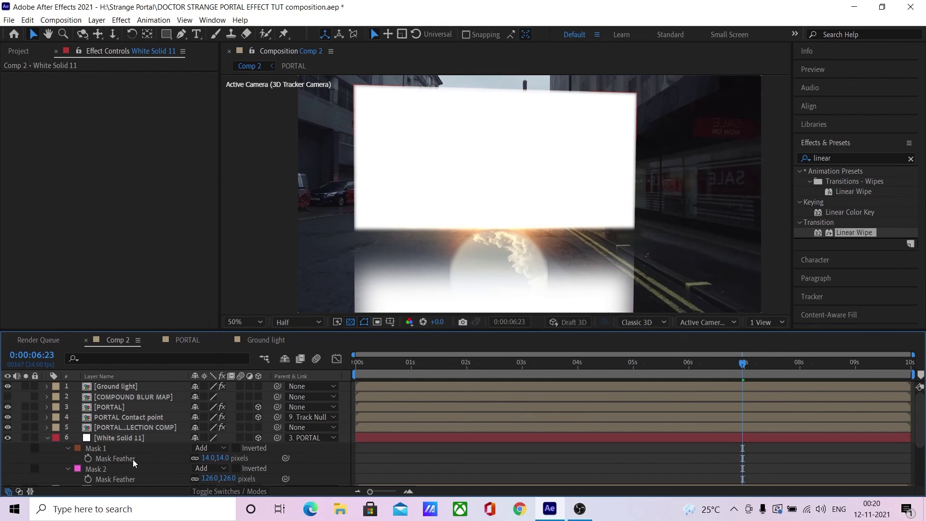
Step: Place White Solid 11 above BG ENV Reflection and set the reflection's Track Matte to Alpha Inverted
{"action": "left_click", "coordinate": [47, 439]}
{"action": "left_click", "coordinate": [113, 449]}
{"action": "left_click", "coordinate": [229, 491]}
{"action": "left_click_drag", "start_coordinate": [126, 438], "coordinate": [135, 454]}
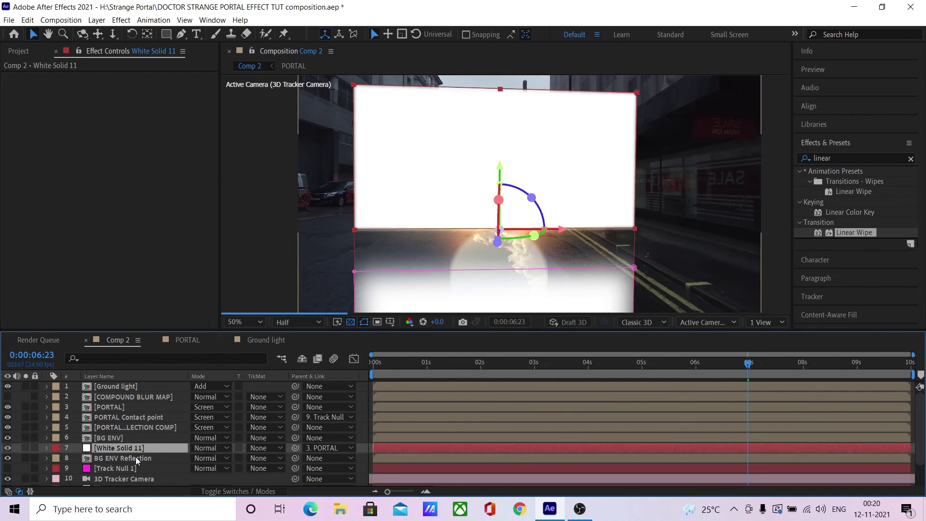
{"action": "left_click", "coordinate": [135, 457]}
{"action": "left_click", "coordinate": [258, 457]}
{"action": "left_click", "coordinate": [283, 426]}
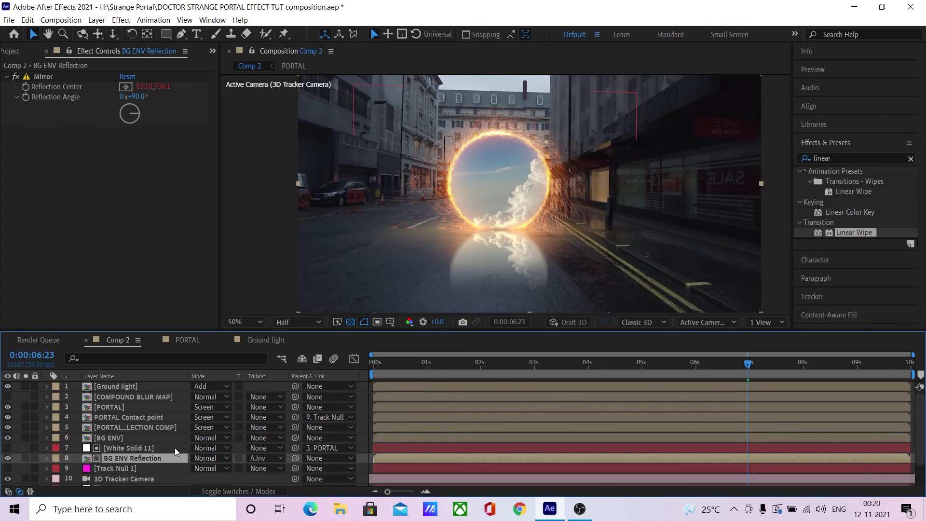
Step: Apply Compound Blur to BG ENV Reflection using COMPOUND BLUR MAP as the blur layer
{"action": "left_click", "coordinate": [129, 447]}
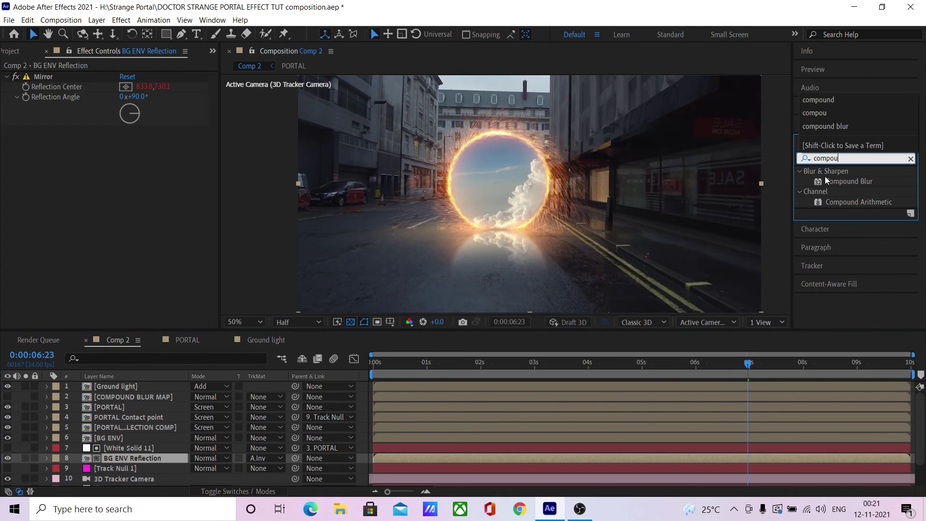
{"action": "left_click_drag", "start_coordinate": [849, 181], "coordinate": [130, 183]}
{"action": "left_click", "coordinate": [139, 142]}
{"action": "left_click", "coordinate": [150, 181]}
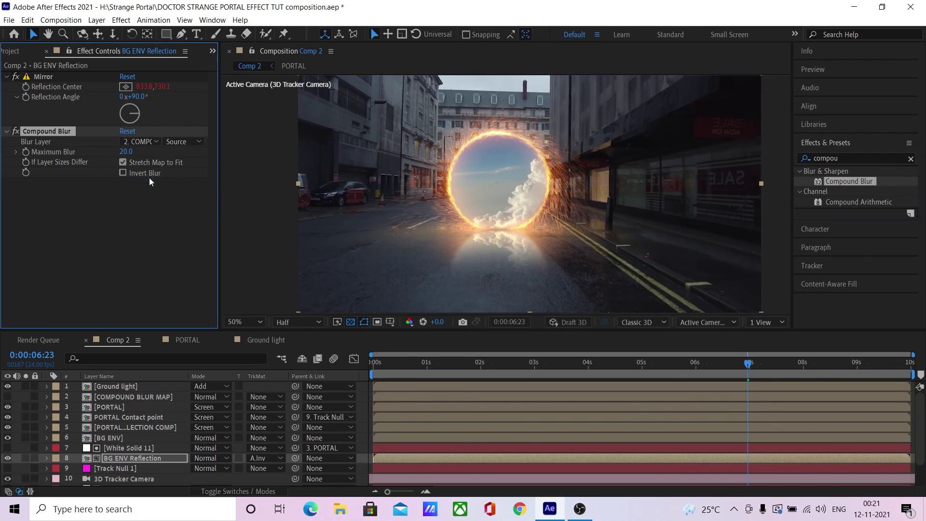
Step: Lower BG ENV Reflection's opacity to 75% and preview the composite
{"action": "left_click", "coordinate": [123, 458]}
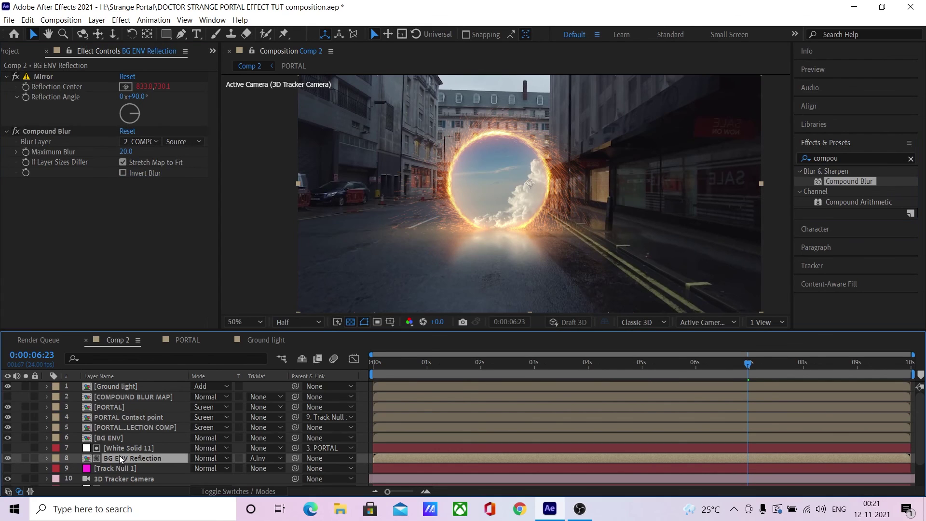
{"action": "type", "text": "t50"}
{"action": "key", "text": "Return"}
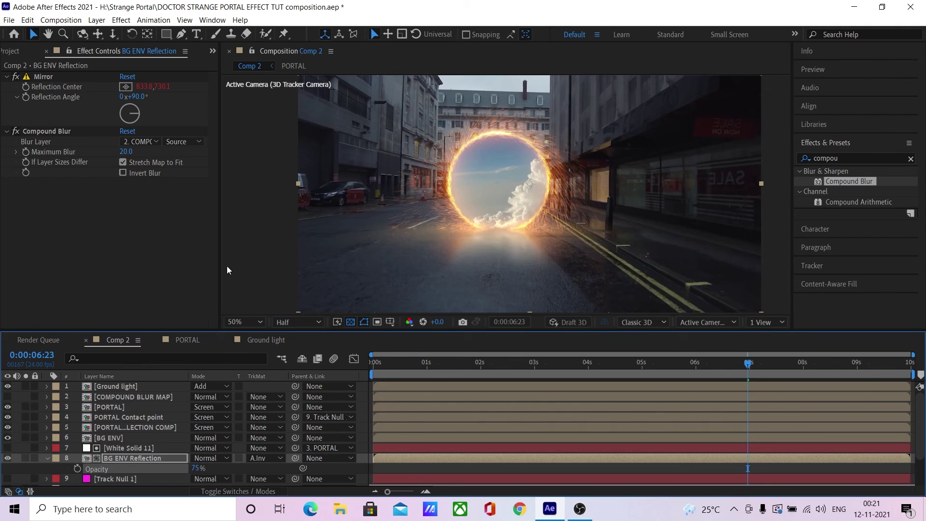
{"action": "key", "text": "space"}
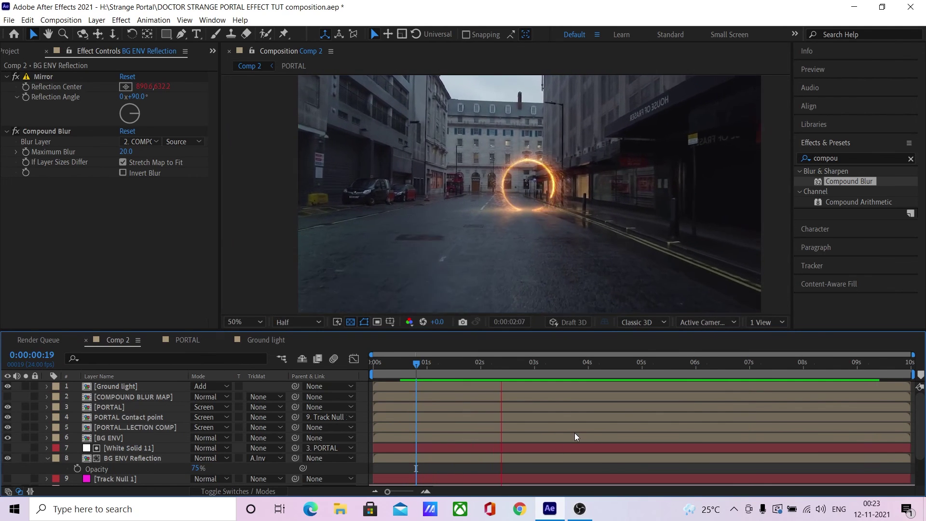